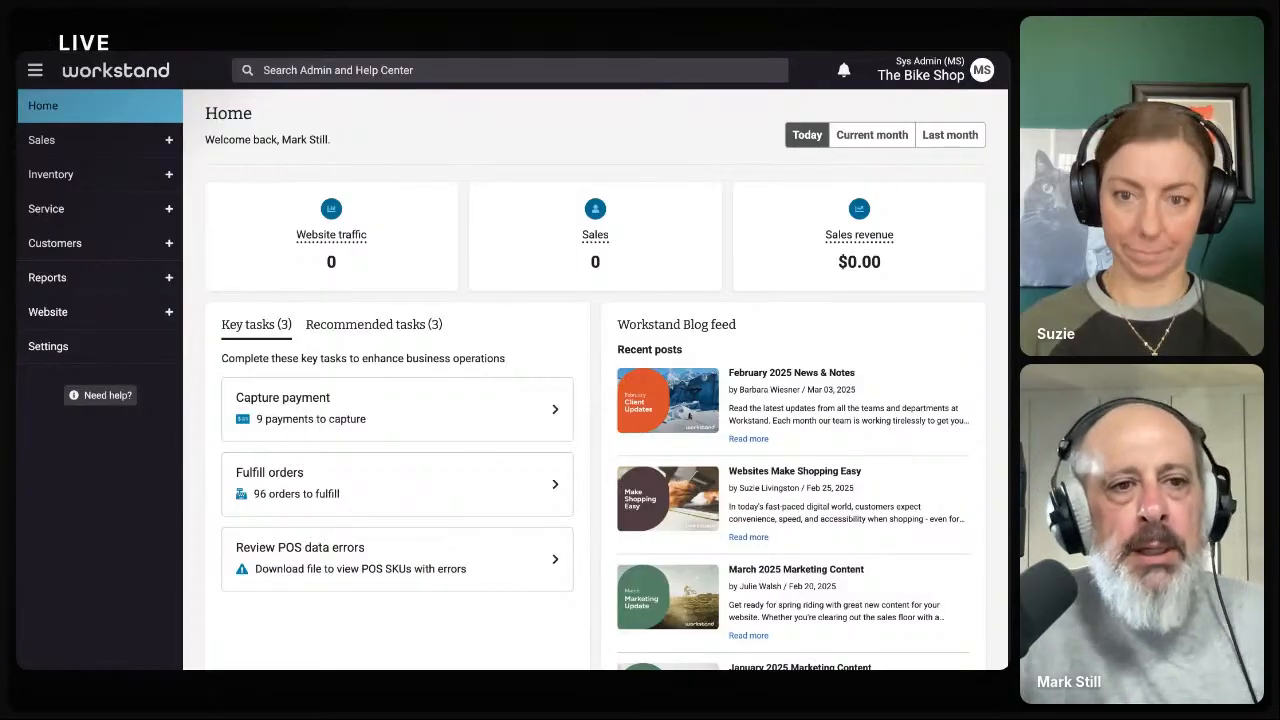
# - Add a new page of the Catalog Link type from the website's page editor
pyautogui.click(70, 316)
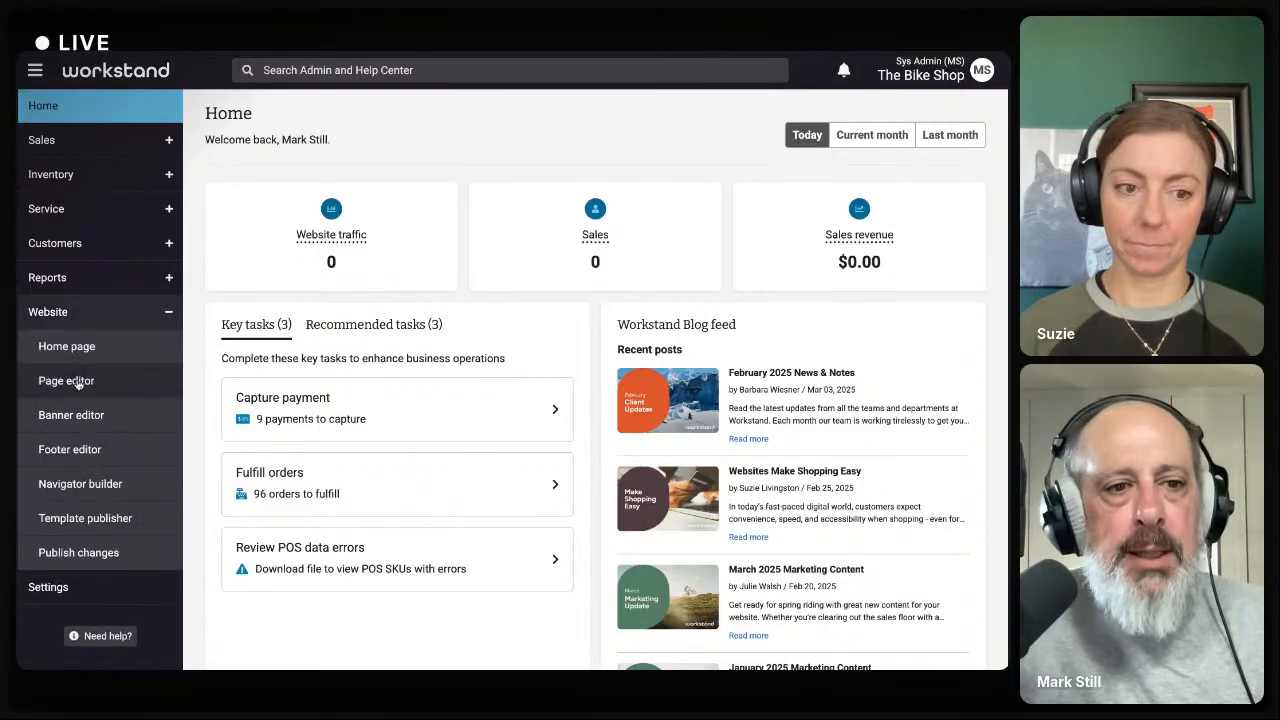
pyautogui.click(78, 381)
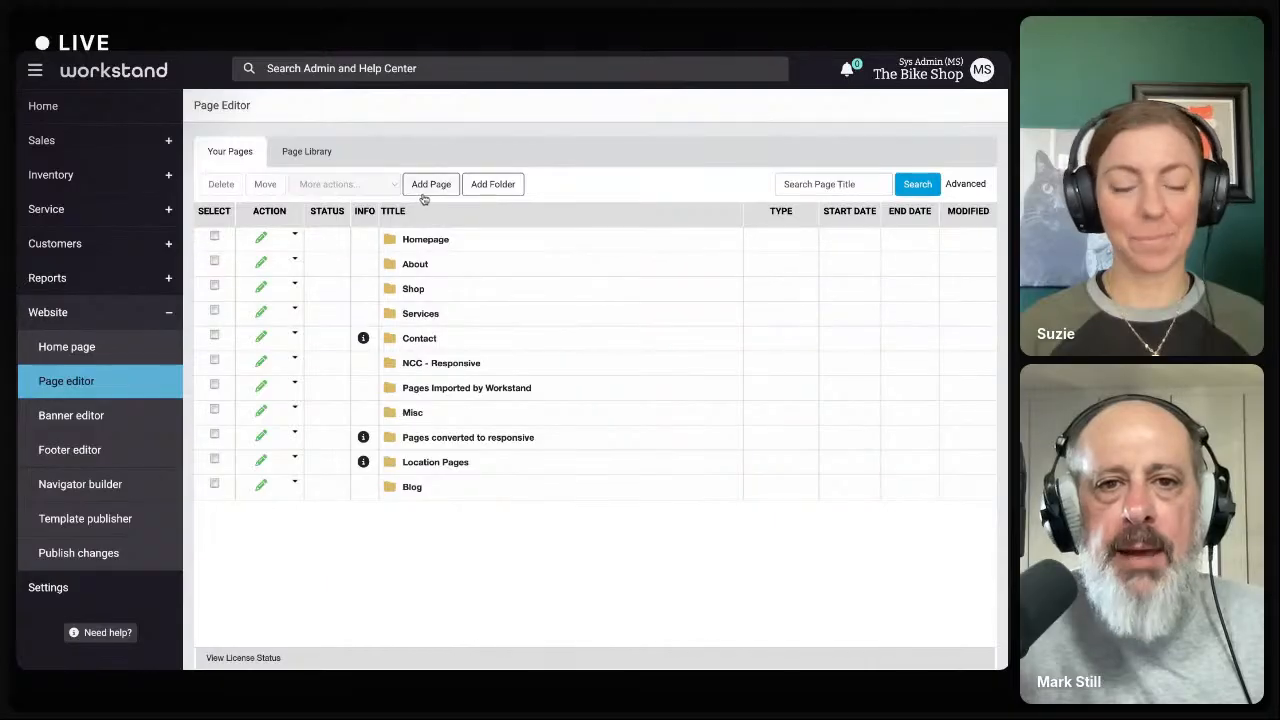
pyautogui.click(432, 188)
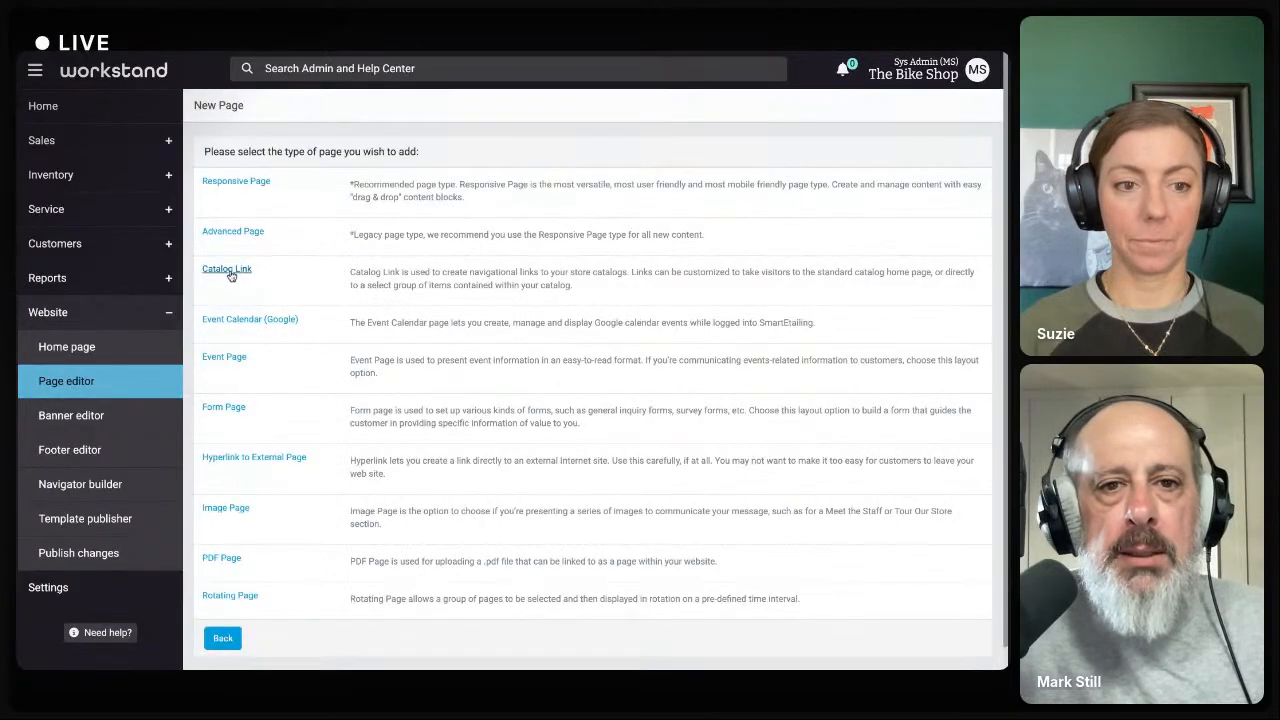
pyautogui.tripleClick(351, 271)
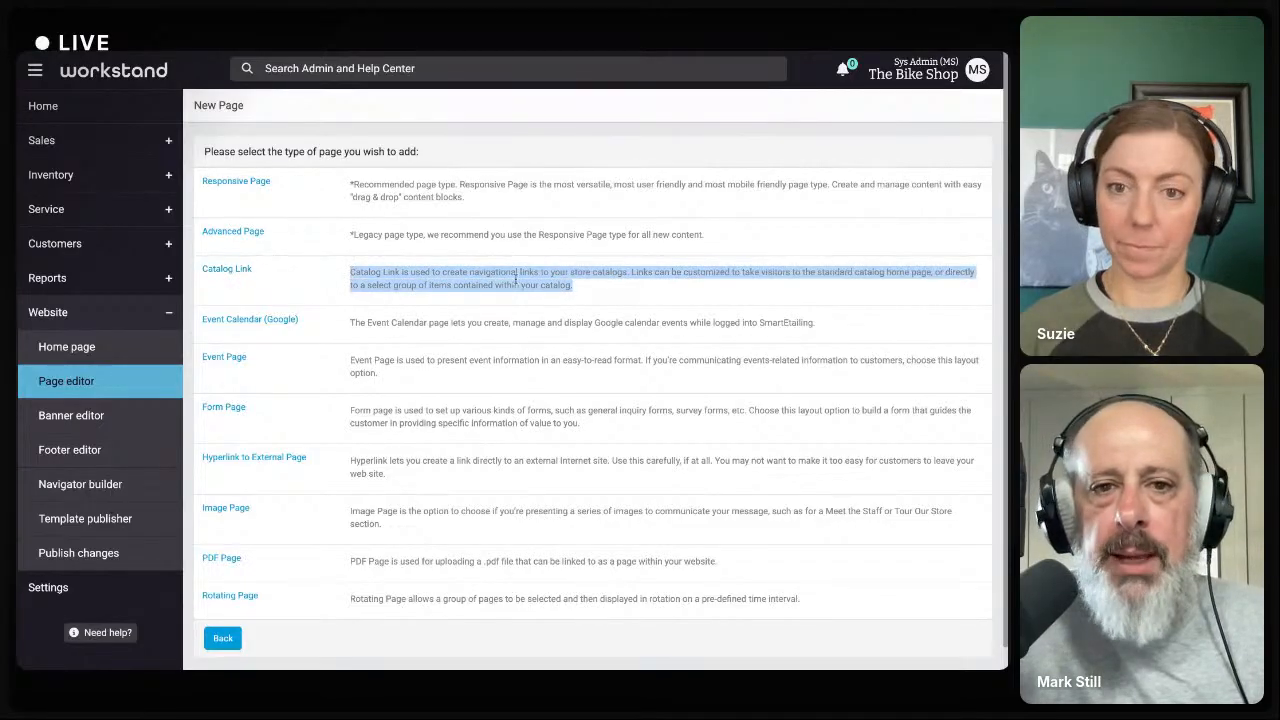
pyautogui.click(484, 284)
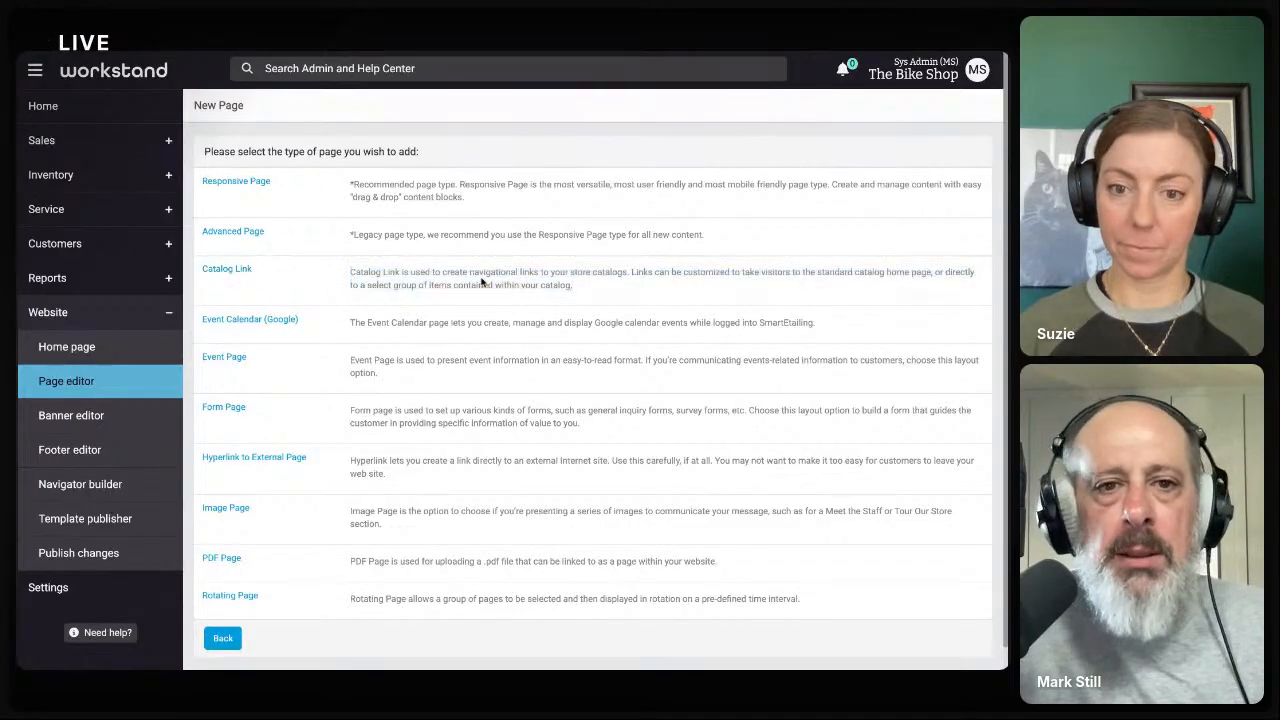
pyautogui.click(226, 269)
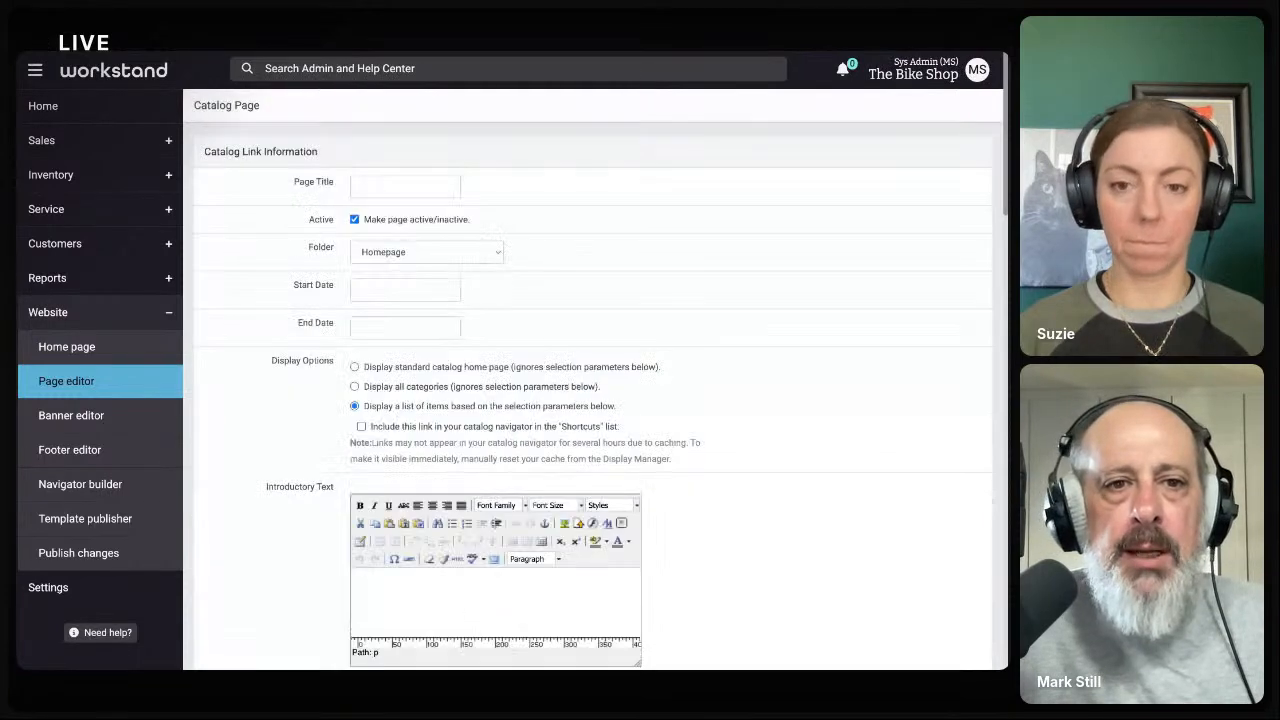
# - Title the catalog link page "Wheels" and place it in the "Pages Imported by Workstand" folder
pyautogui.click(405, 185)
pyautogui.write('Wheels')
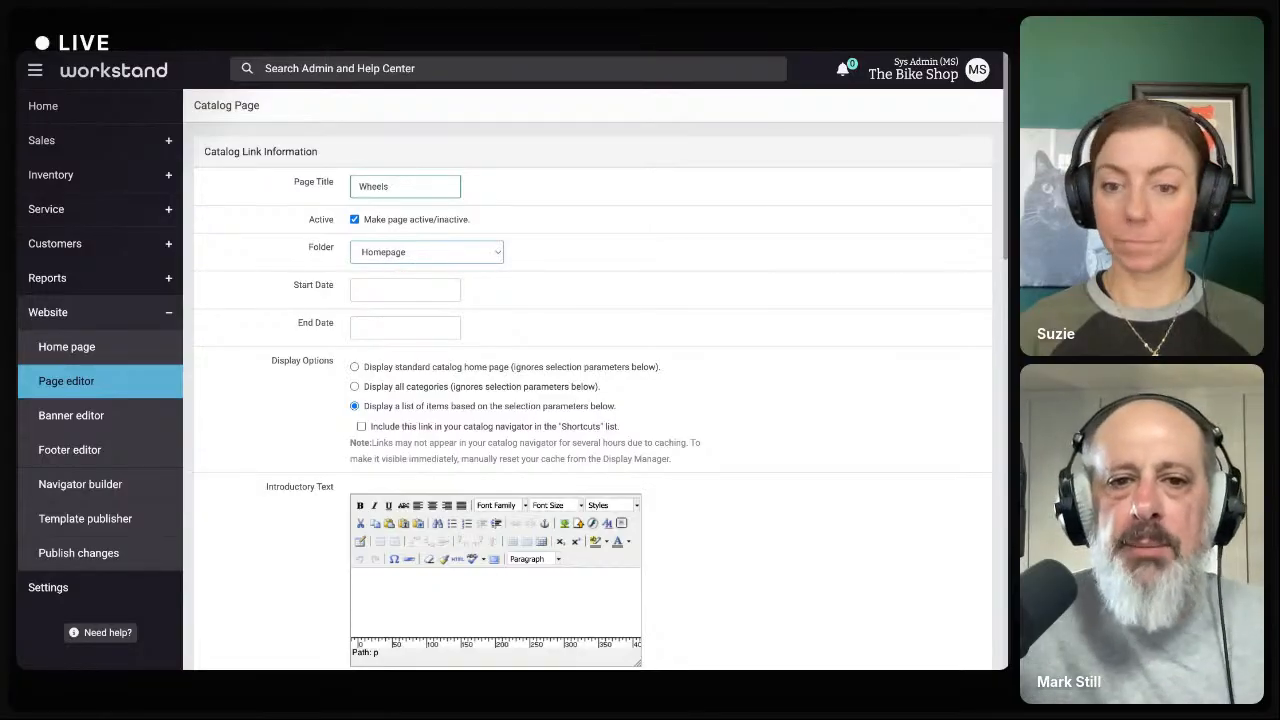
pyautogui.click(426, 347)
pyautogui.scroll(-1, 425, 352)
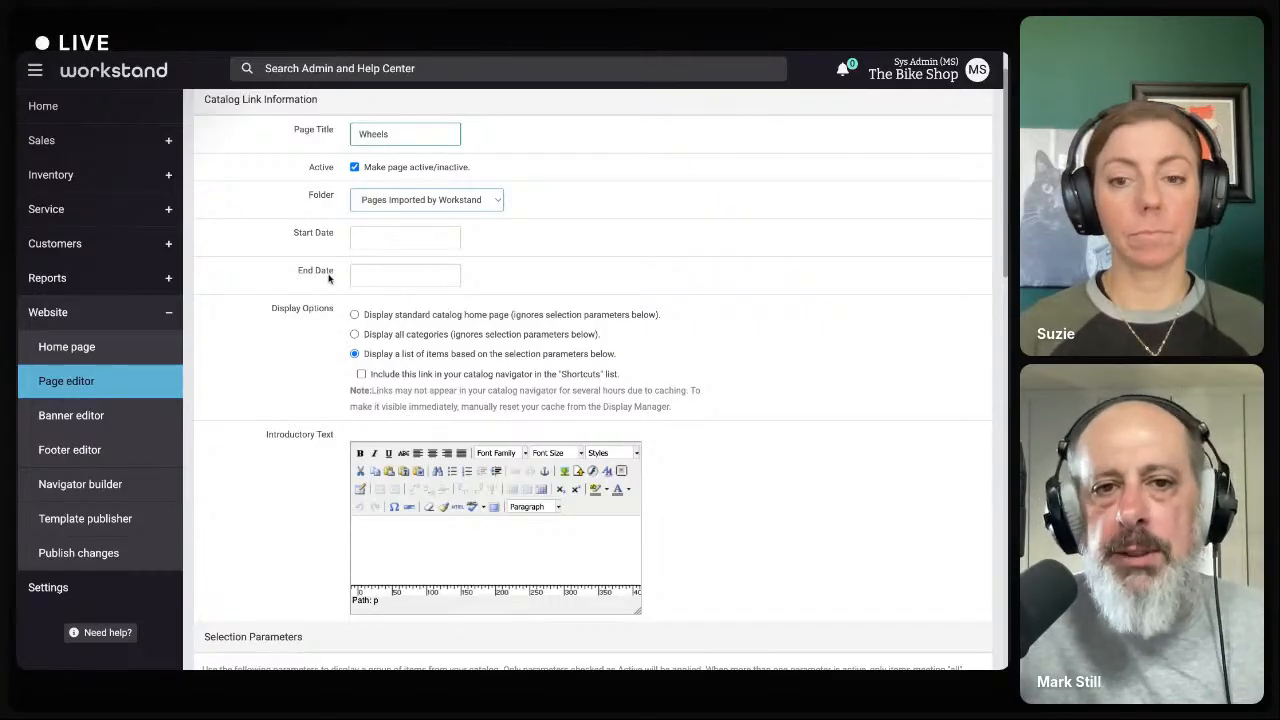
# - Set the page's display option to the standard catalog home page
pyautogui.scroll(-1, 314, 290)
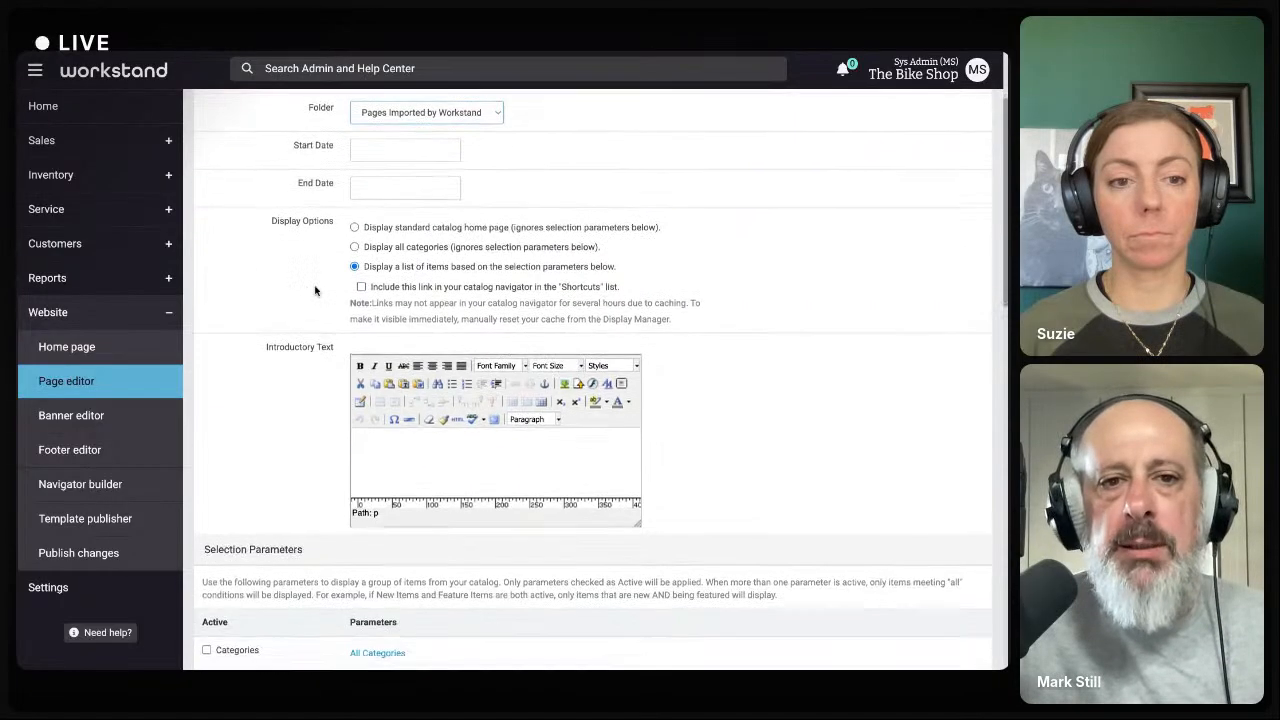
pyautogui.tripleClick(272, 222)
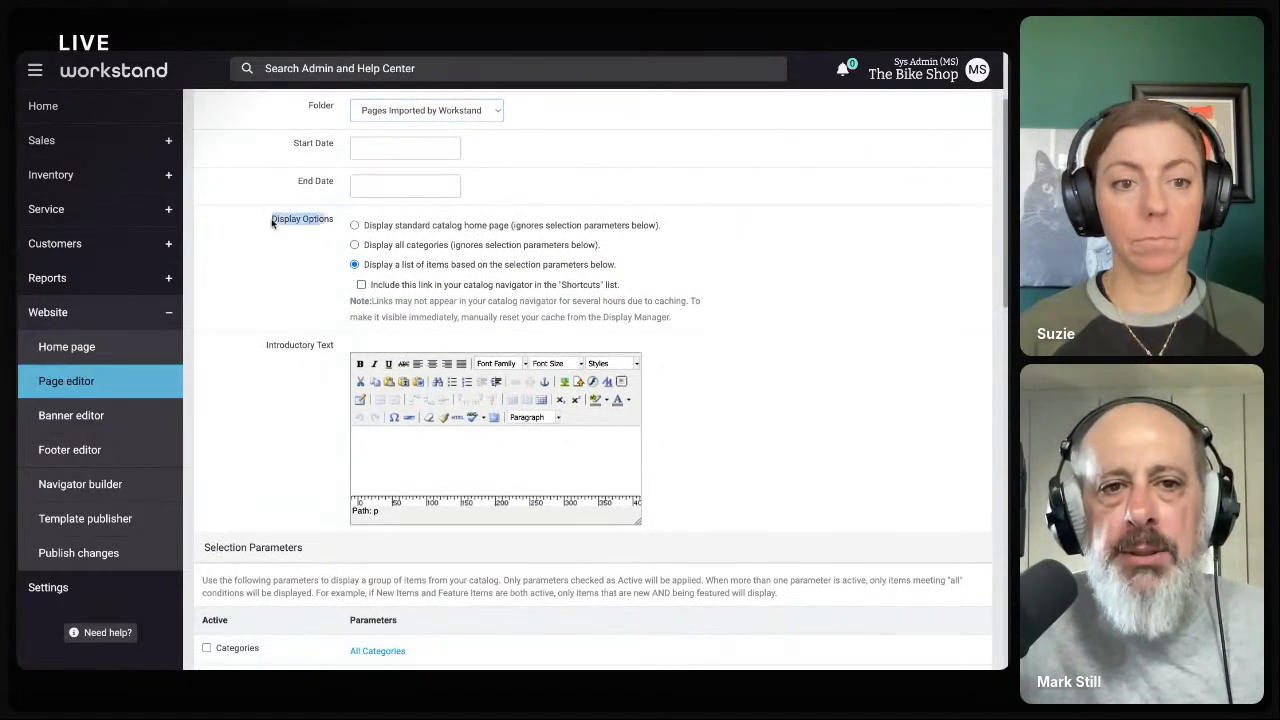
pyautogui.click(354, 225)
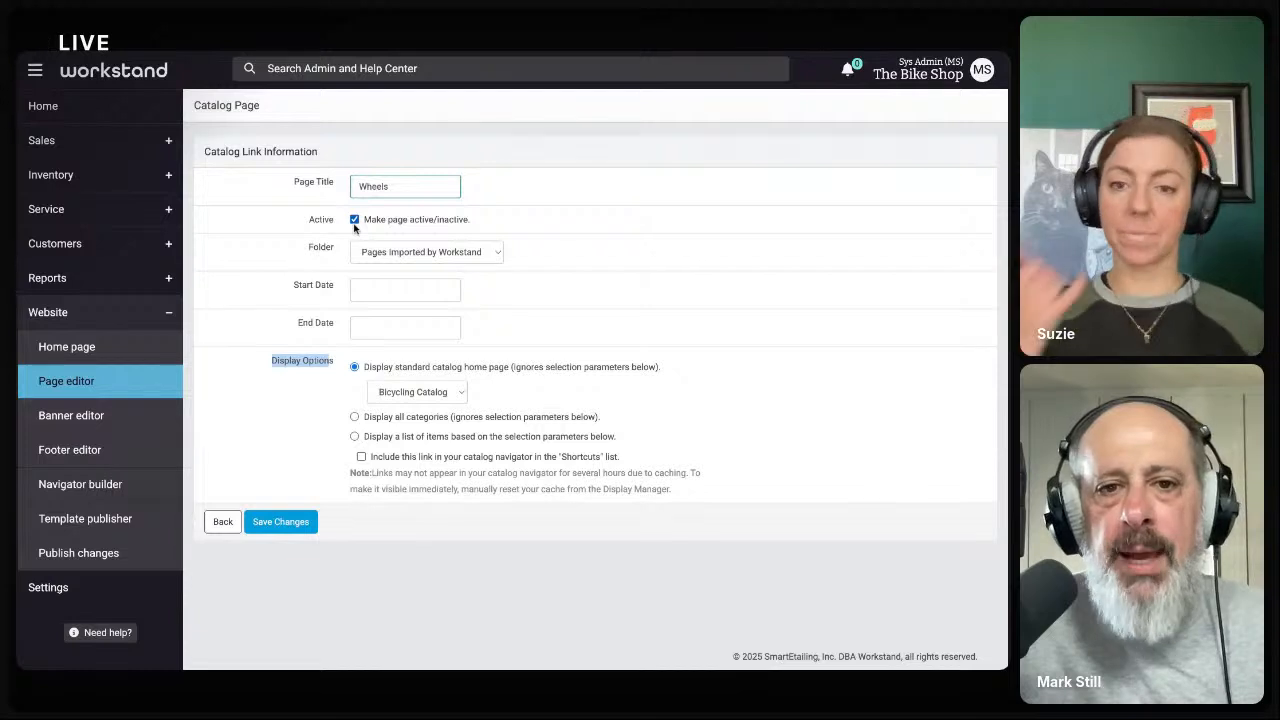
pyautogui.click(305, 384)
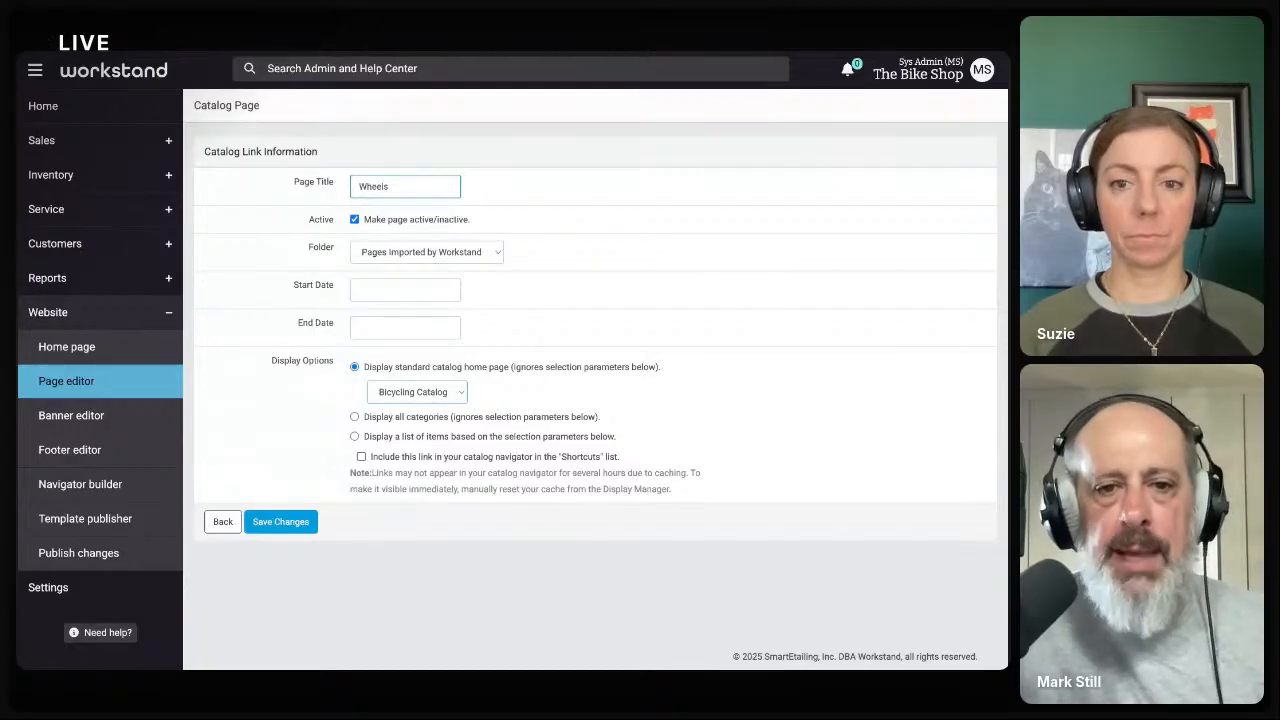
# - Switch the display option to all categories and check the bike categories in the storefront's Shop Bikes navigation
pyautogui.click(355, 417)
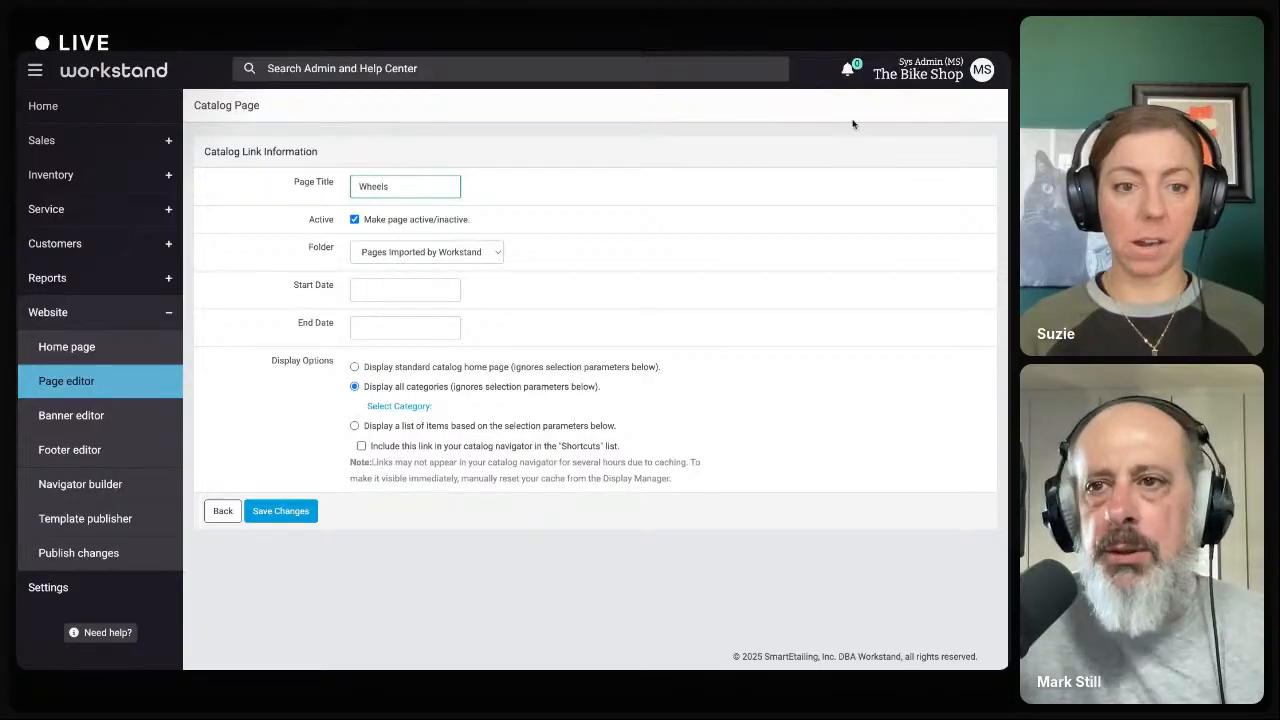
pyautogui.click(906, 77)
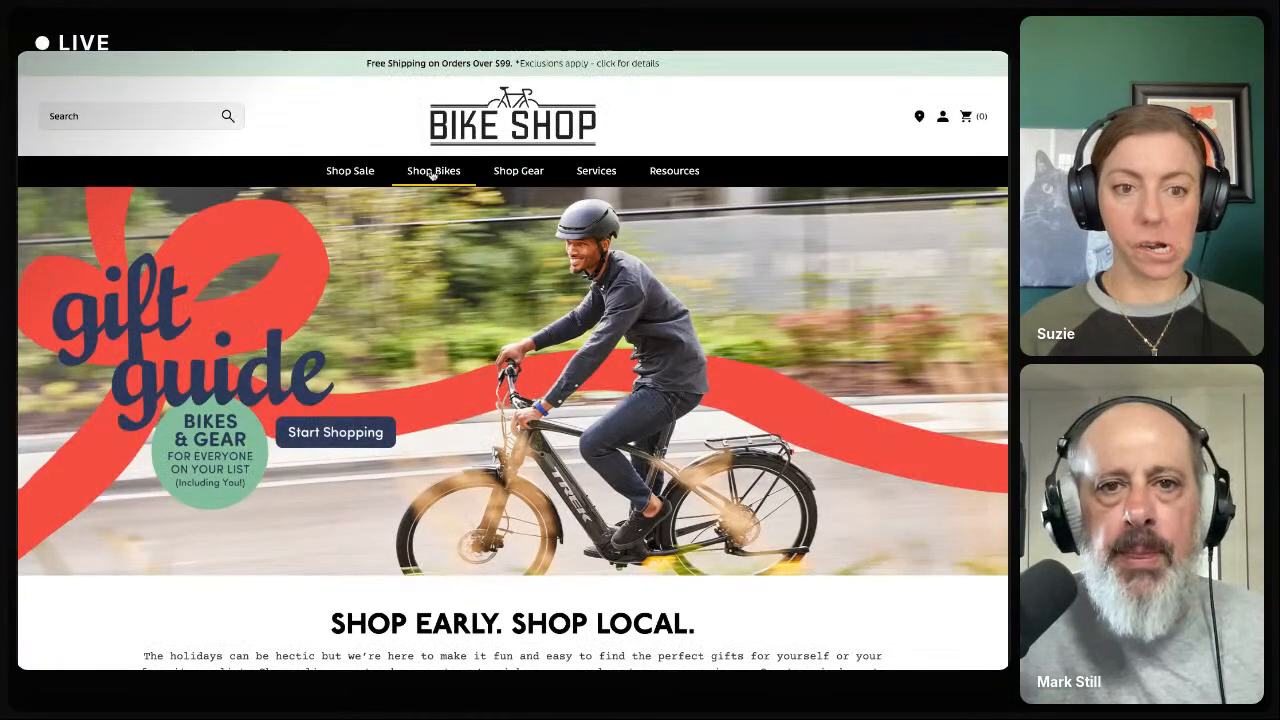
pyautogui.moveTo(433, 171)
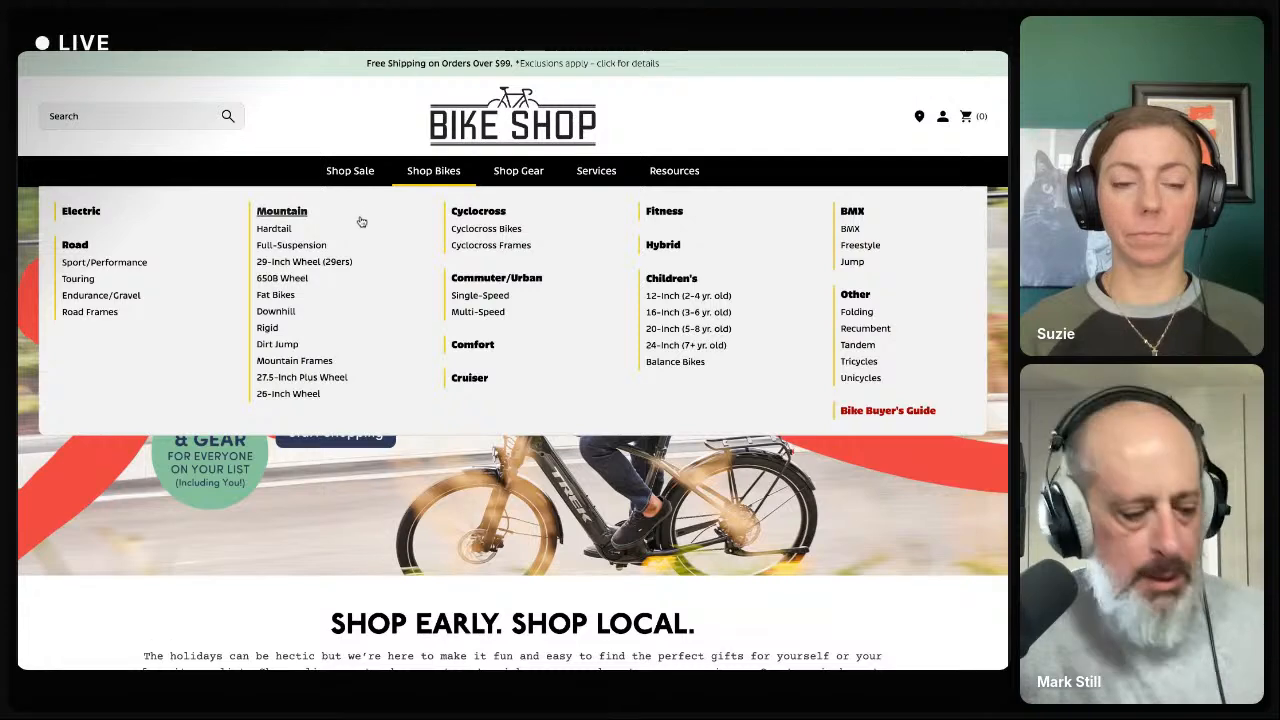
pyautogui.press('super+w')
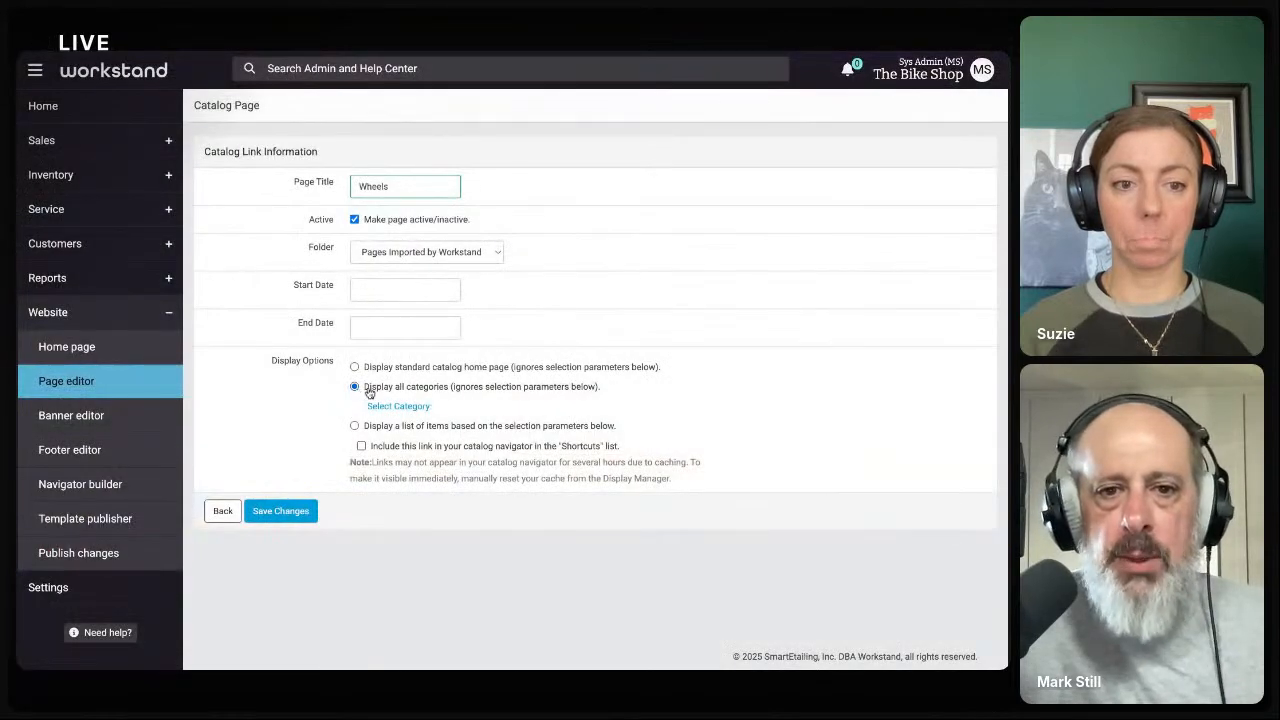
# - Choose Bikes from the Bicycling Catalog as the category to display and confirm the selection
pyautogui.click(399, 407)
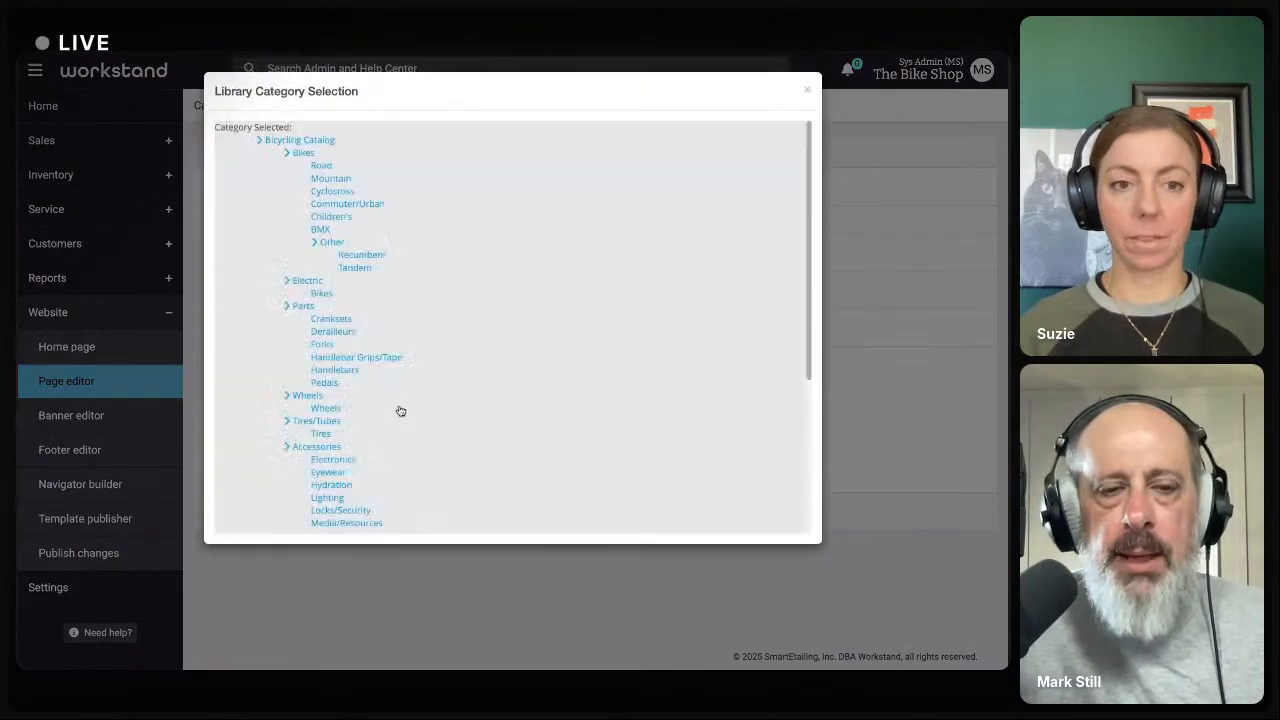
pyautogui.click(303, 155)
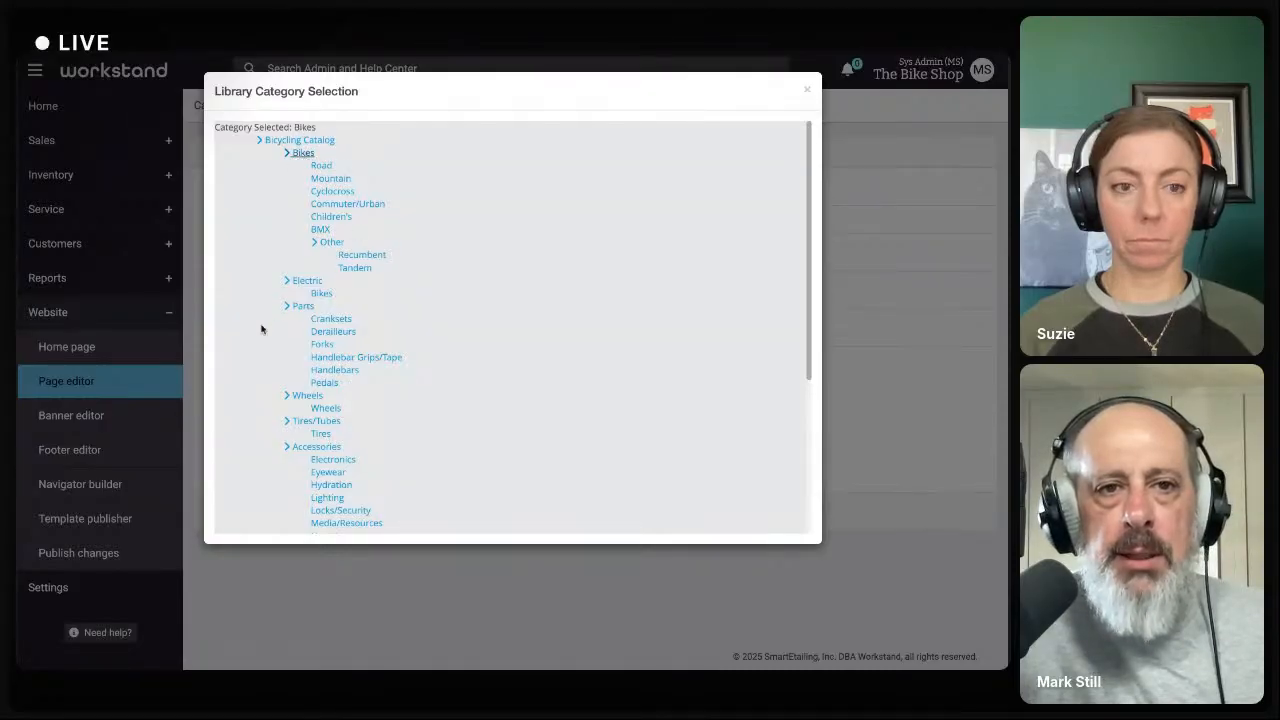
pyautogui.scroll(-3, 263, 331)
pyautogui.click(240, 515)
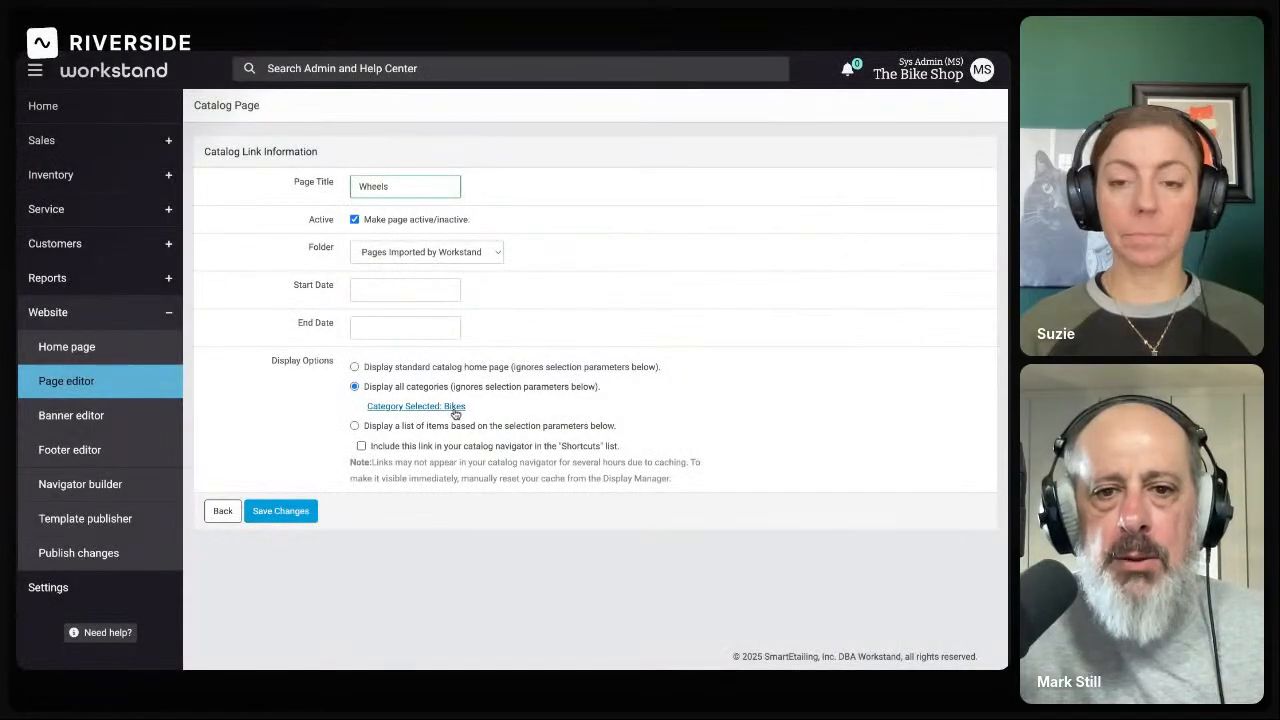
# - Examine the Shop Bikes and Shop Gear categories on the Bike Shop storefront, and return to the catalog page form
pyautogui.hotkey('ctrl', 'Tab')
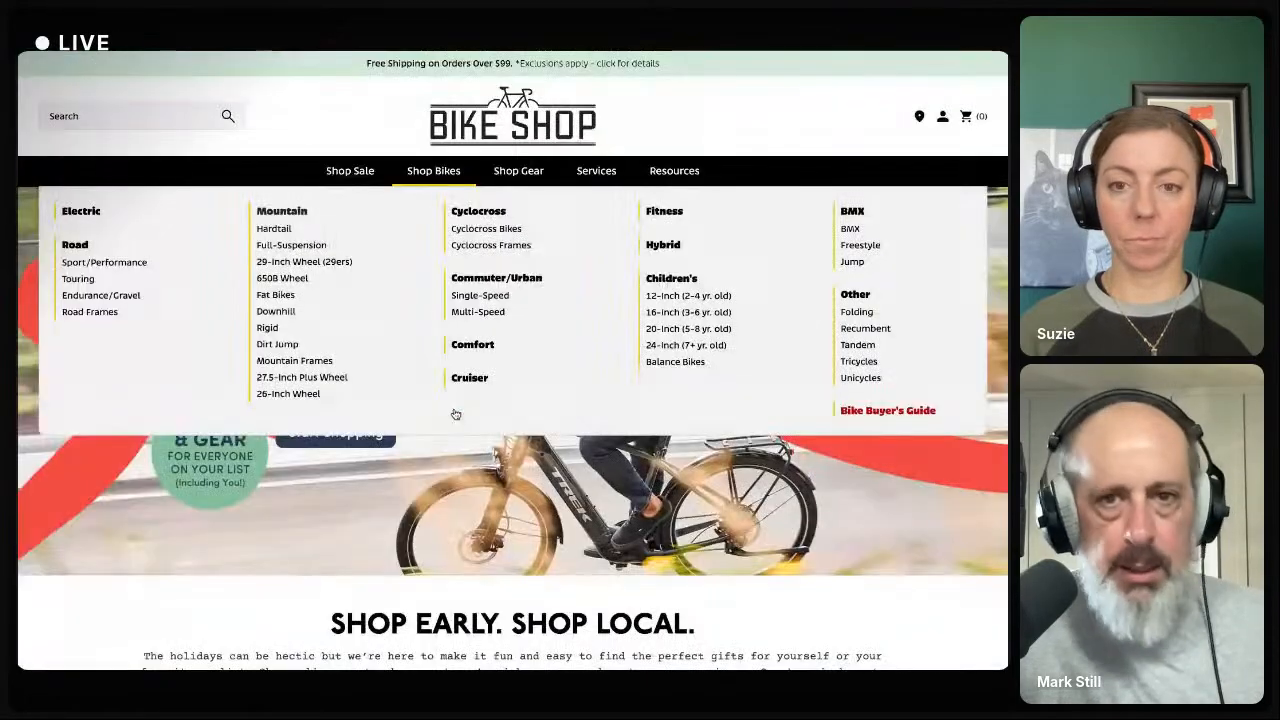
pyautogui.moveTo(525, 176)
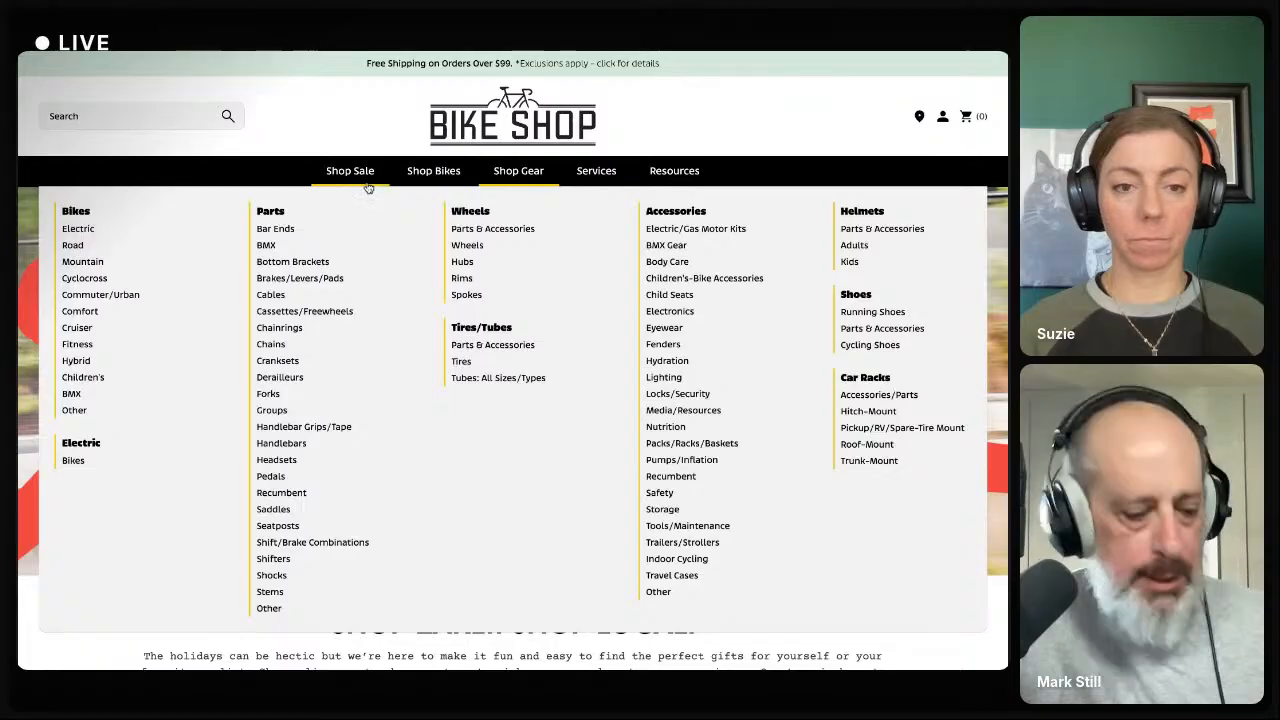
pyautogui.hotkey('ctrl', 'Tab')
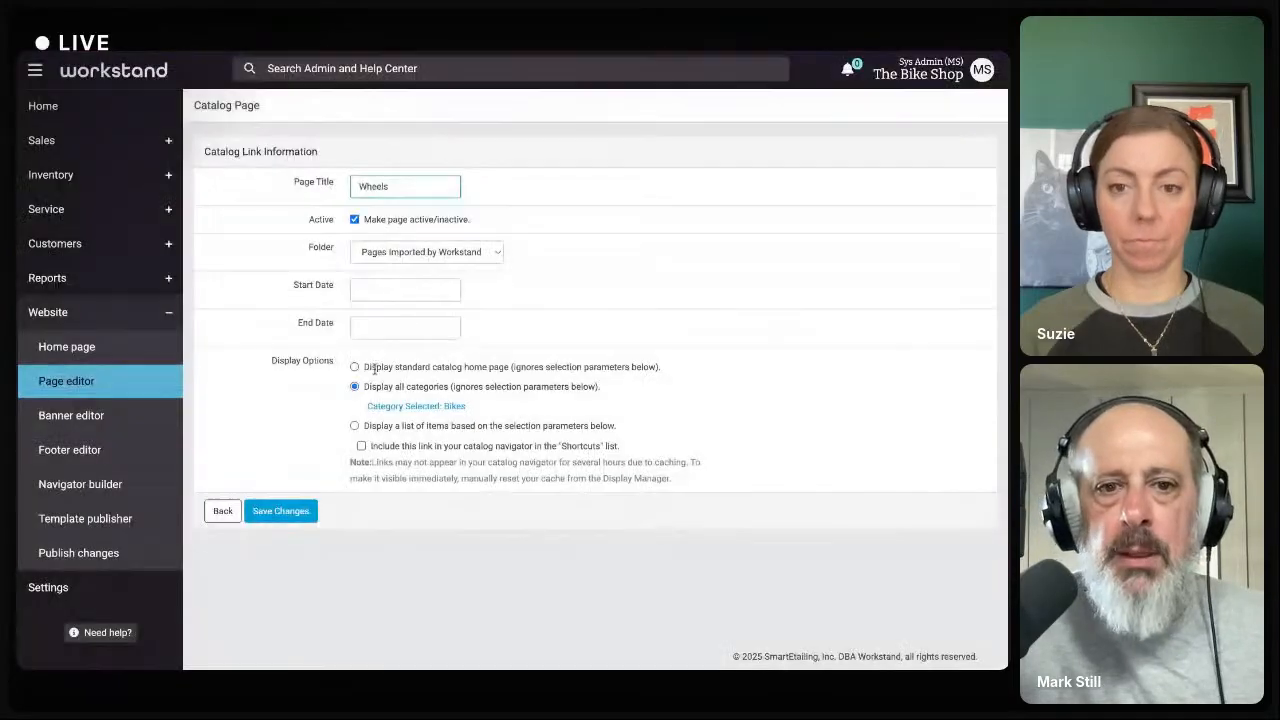
# - Set the page to display a list of items based on the selection parameters, leaving the link out of the Shortcuts list
pyautogui.click(355, 426)
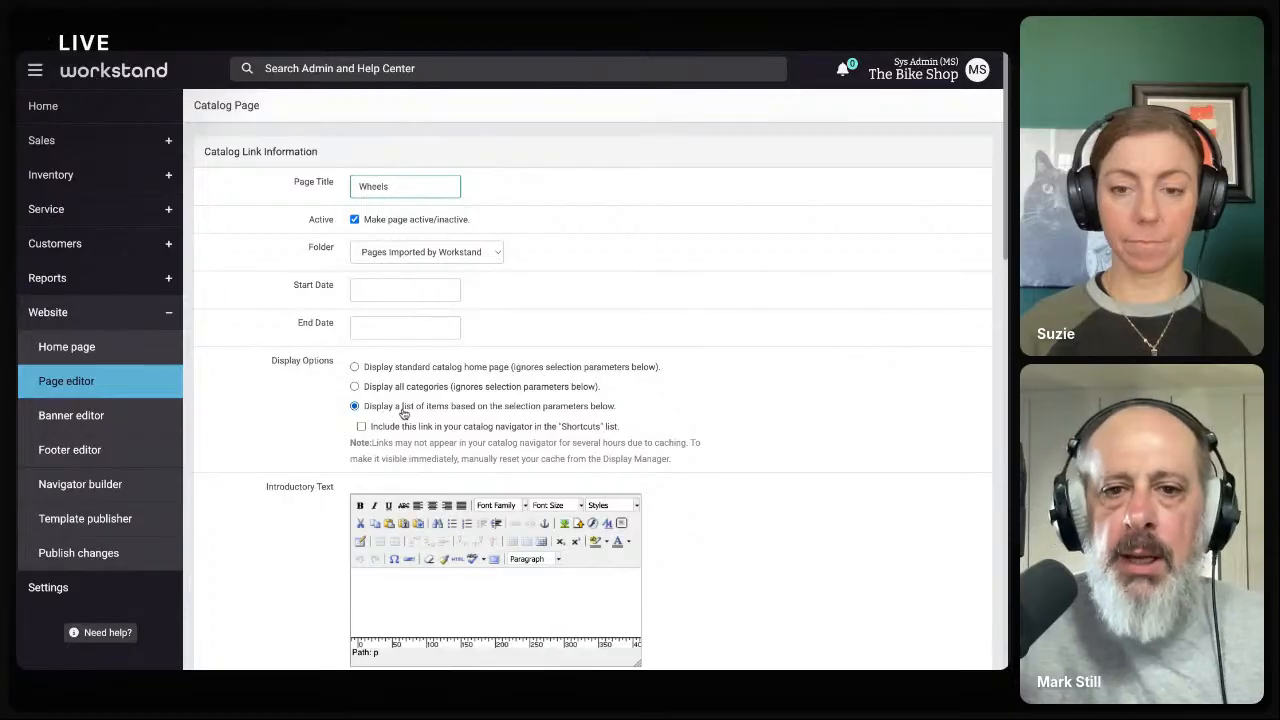
pyautogui.scroll(-1, 403, 413)
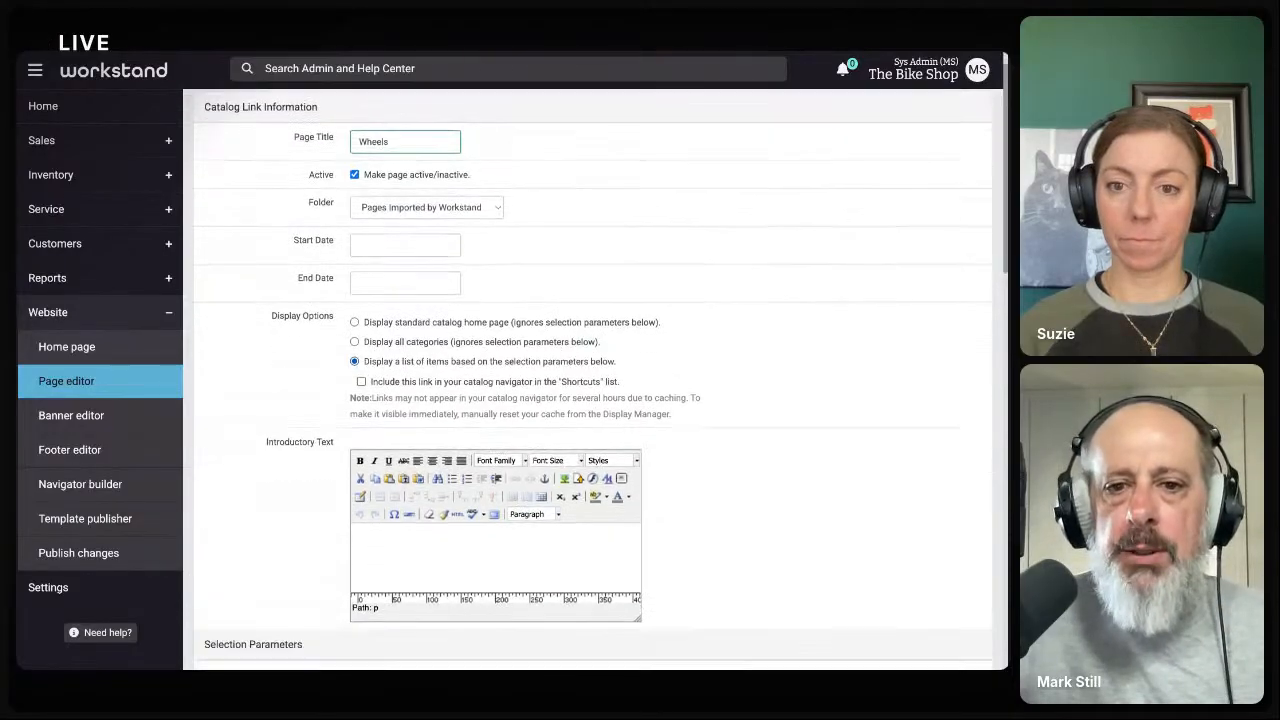
pyautogui.moveTo(386, 322); pyautogui.dragTo(616, 322)
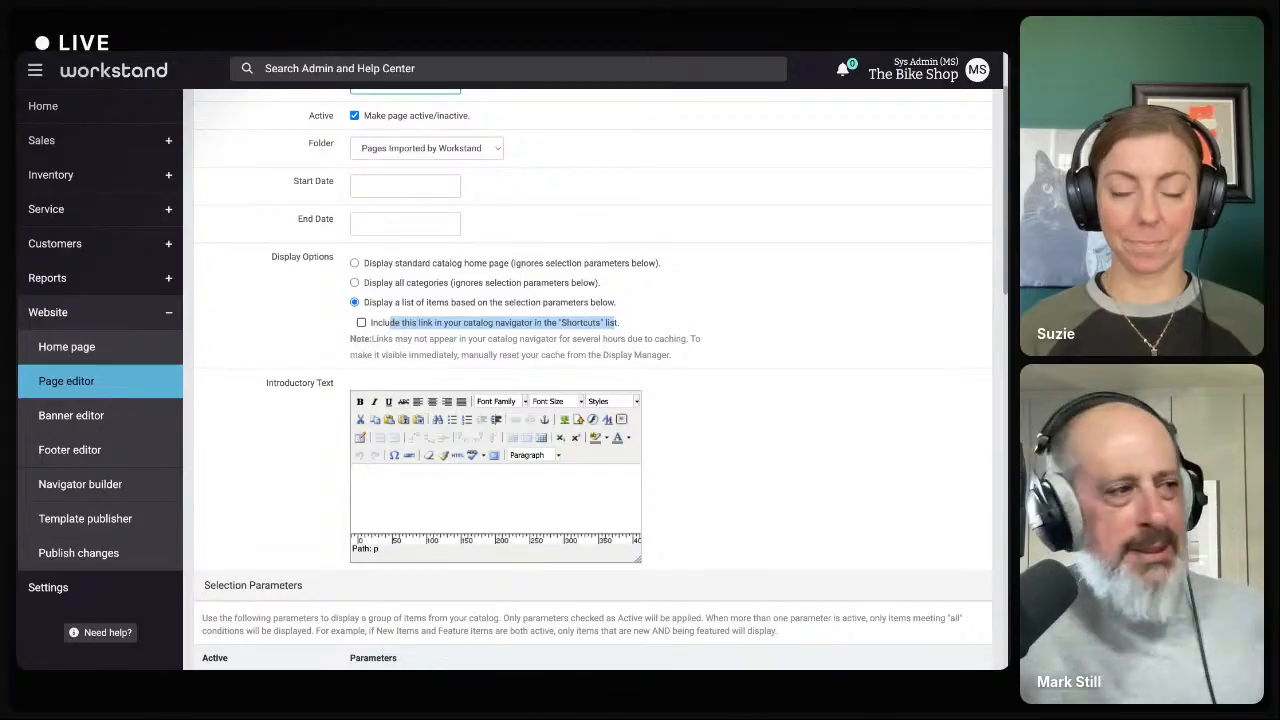
pyautogui.click(597, 328)
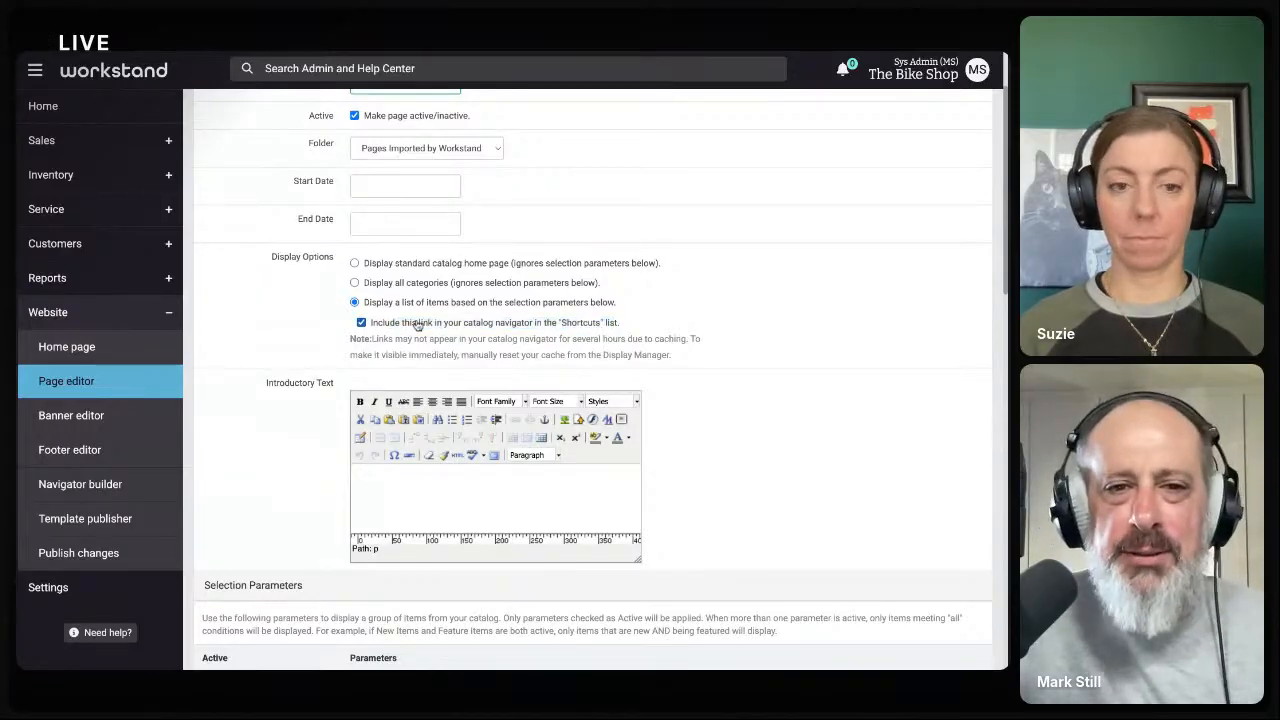
pyautogui.click(361, 323)
# - Enter "Wheels are a great upgrade!" as the page's introductory text
pyautogui.scroll(-1, 322, 334)
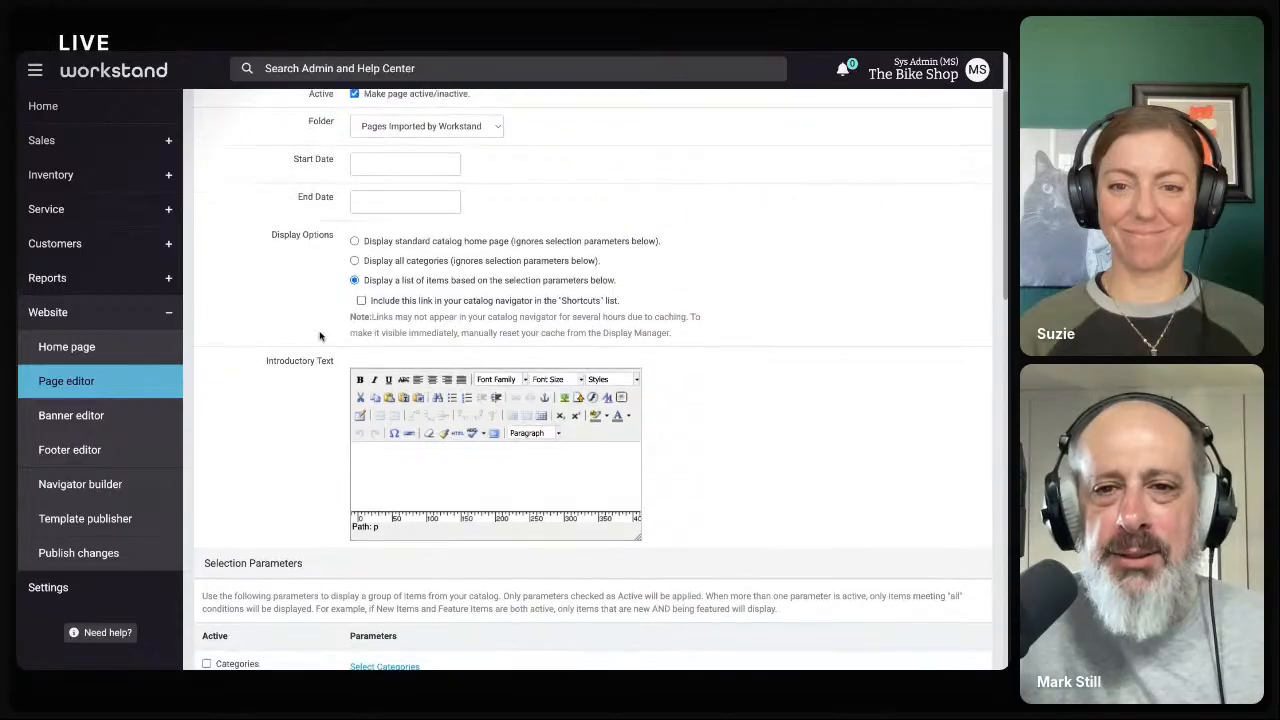
pyautogui.scroll(-2, 320, 335)
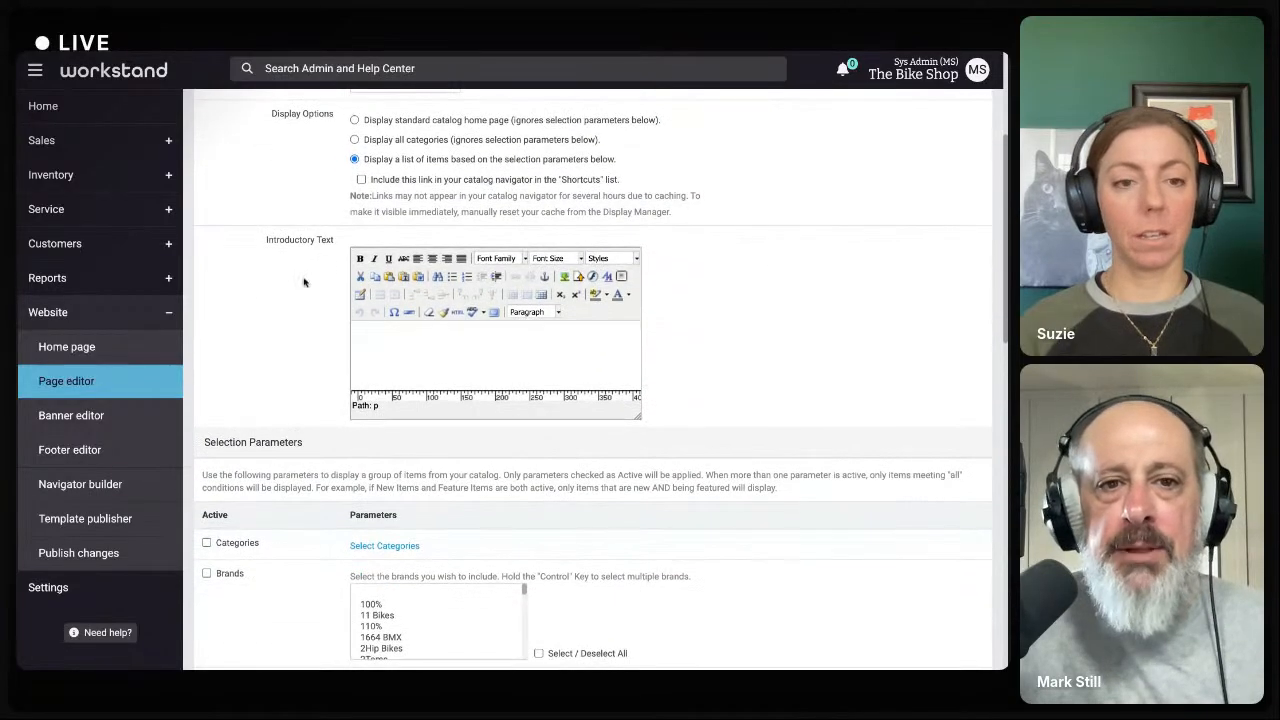
pyautogui.tripleClick(263, 242)
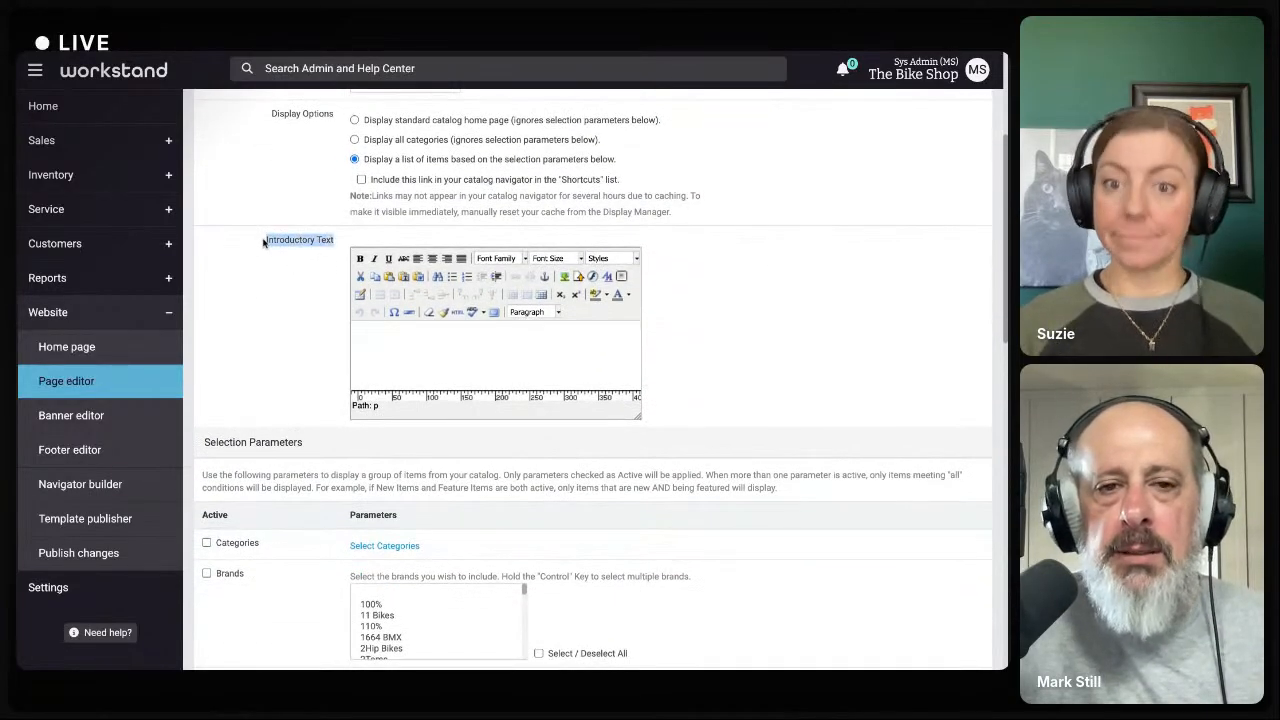
pyautogui.click(374, 346)
pyautogui.write('Wheel')
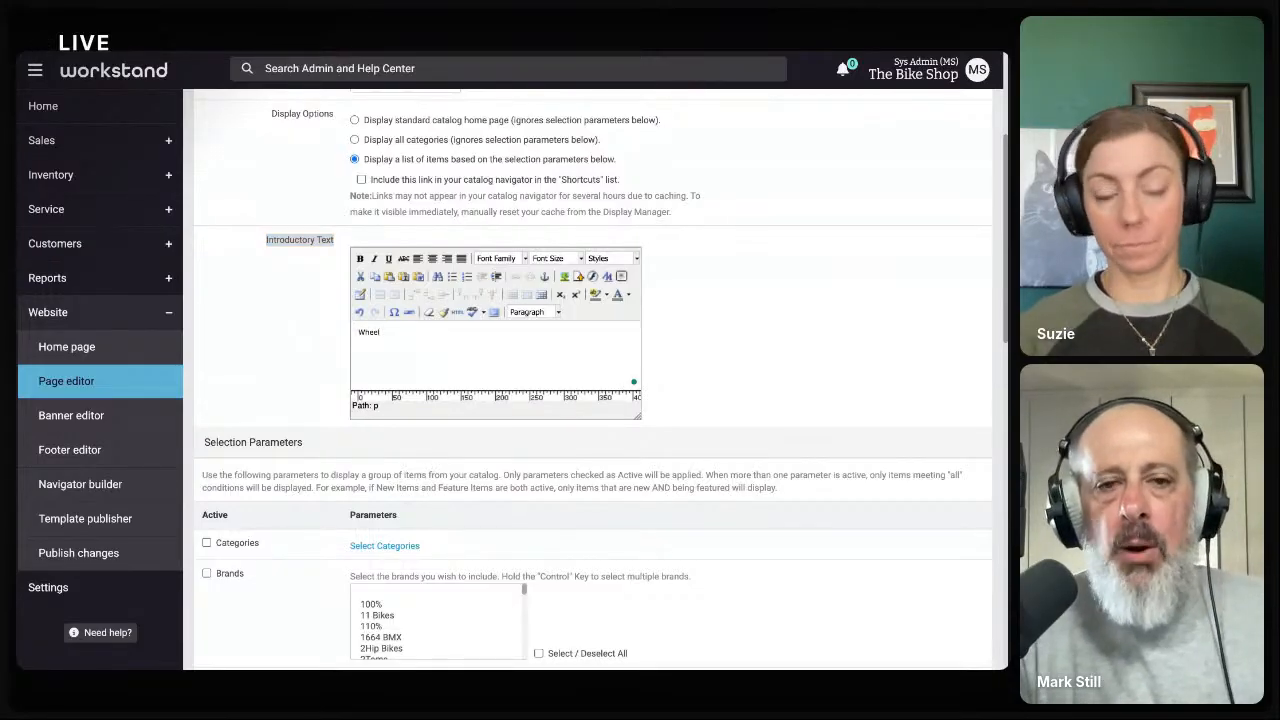
pyautogui.write('s are a grea')
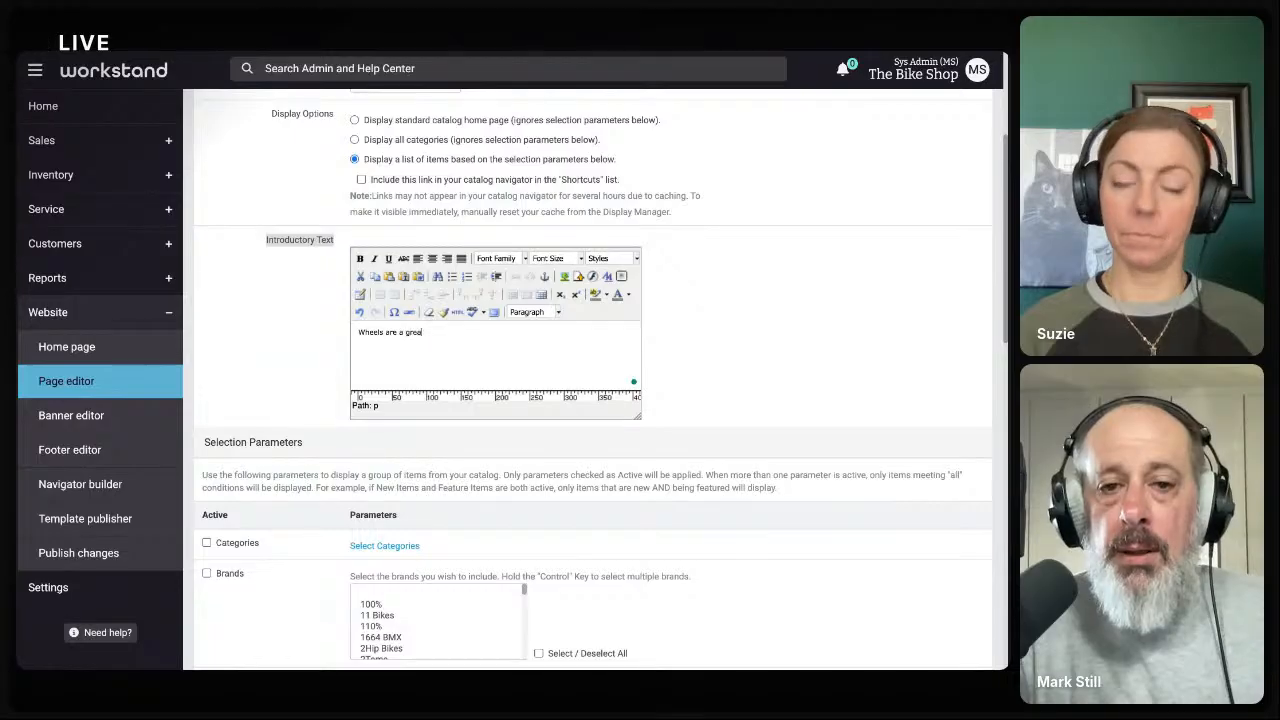
pyautogui.write('t upgrade!')
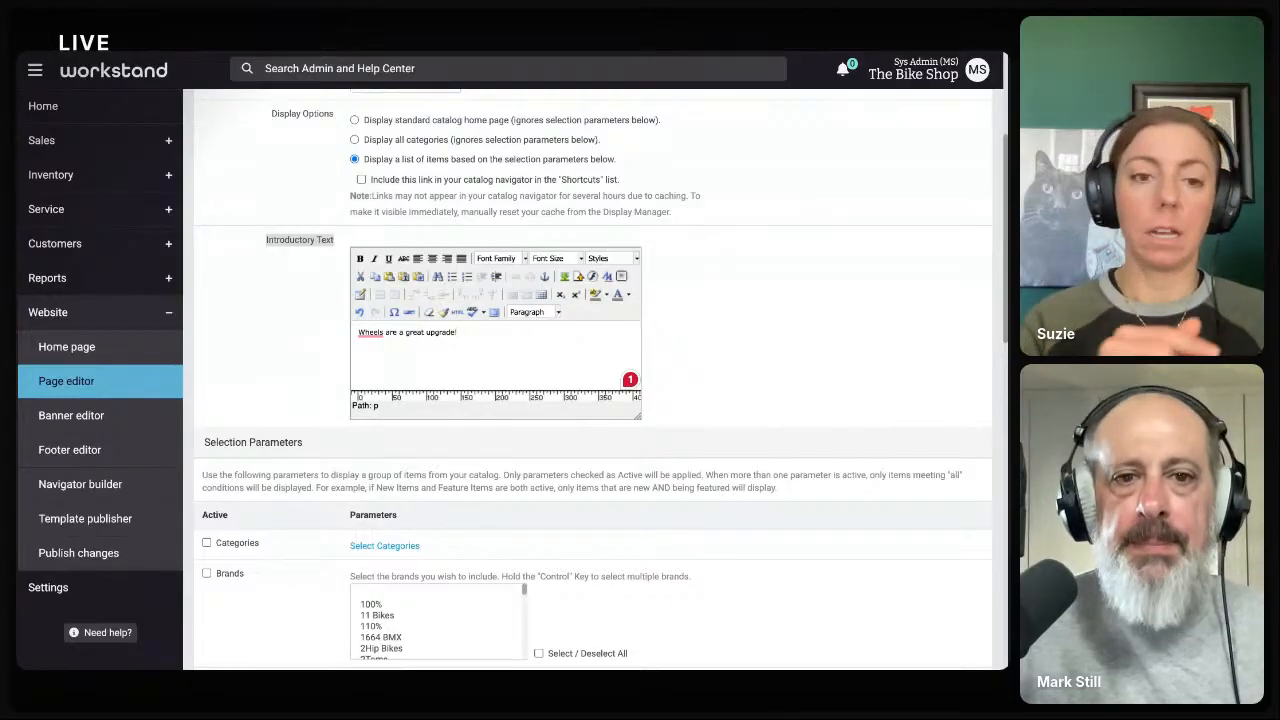
# - Format the introductory text "Wheels are a great upgrade!" as Heading 2
pyautogui.tripleClick(465, 332)
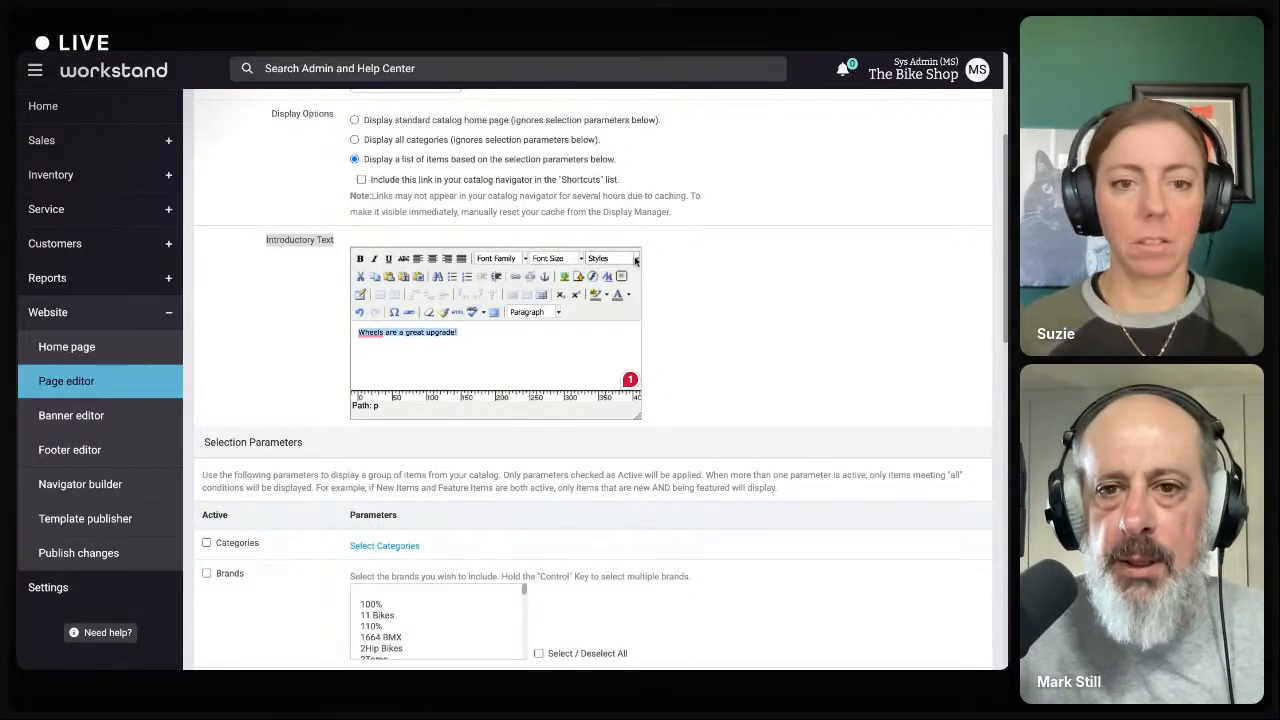
pyautogui.click(635, 260)
pyautogui.click(635, 260)
pyautogui.click(525, 260)
pyautogui.click(525, 260)
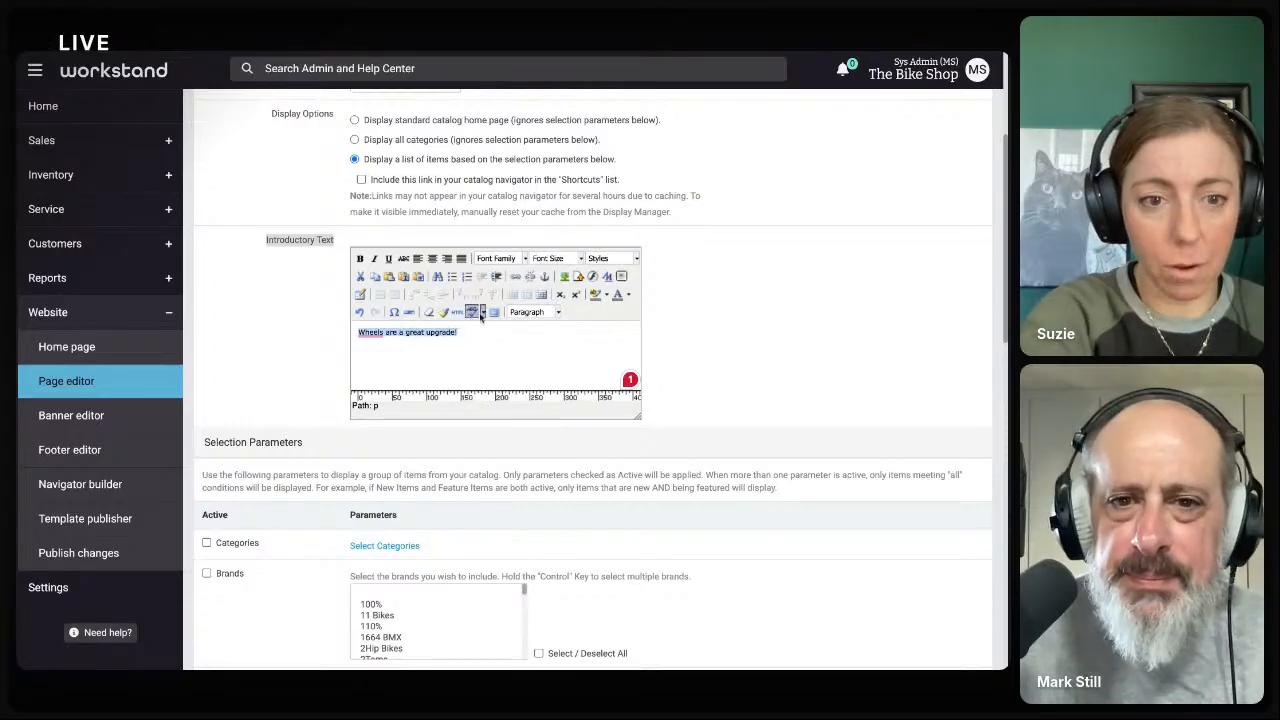
pyautogui.click(528, 312)
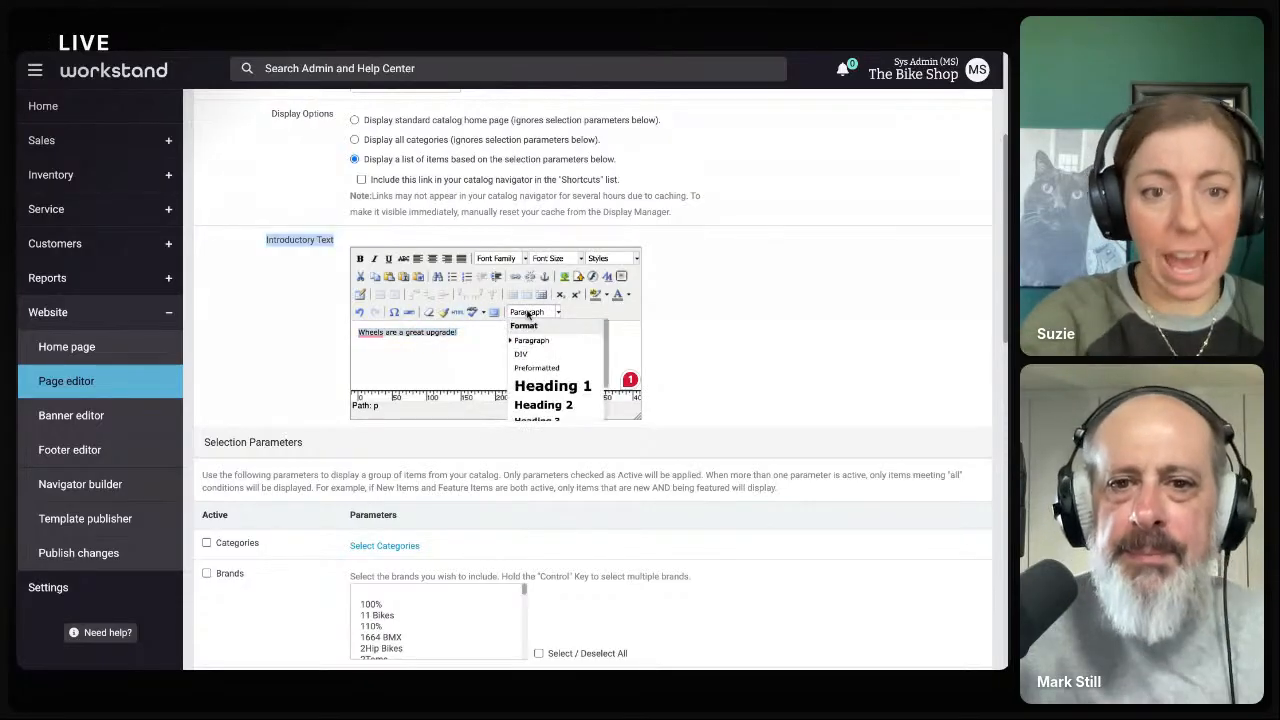
pyautogui.click(538, 410)
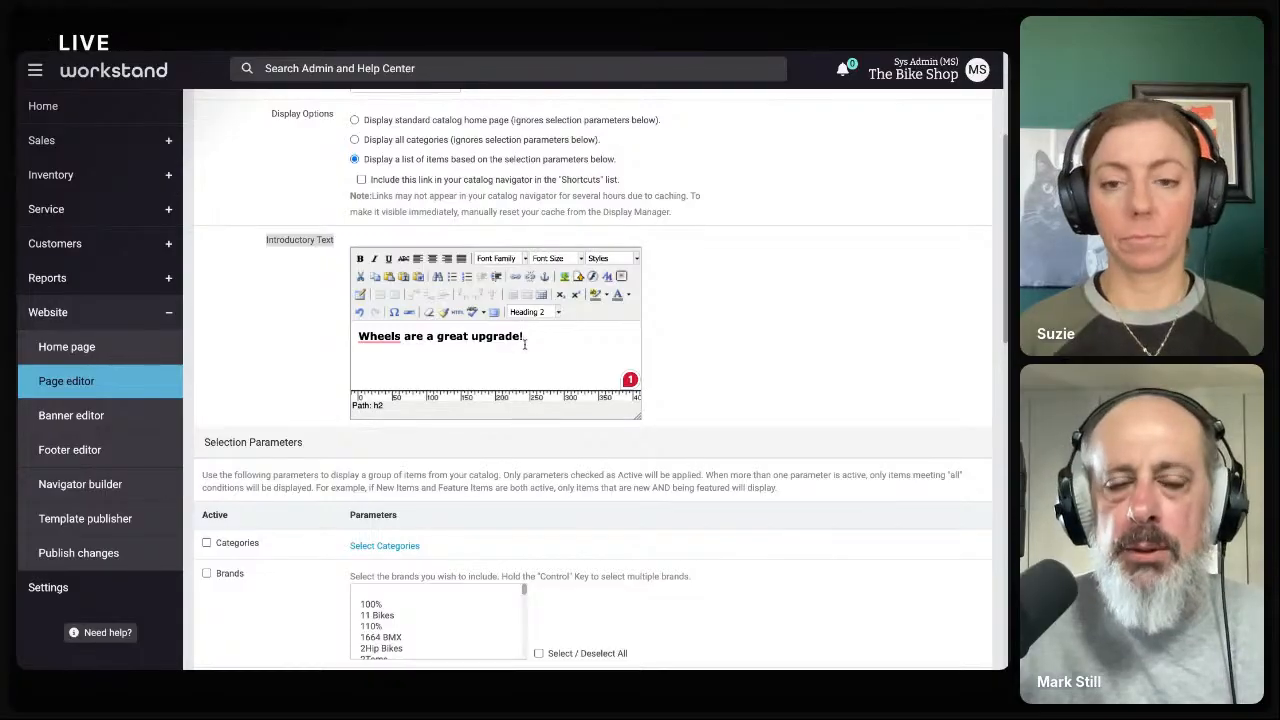
pyautogui.moveTo(358, 348)
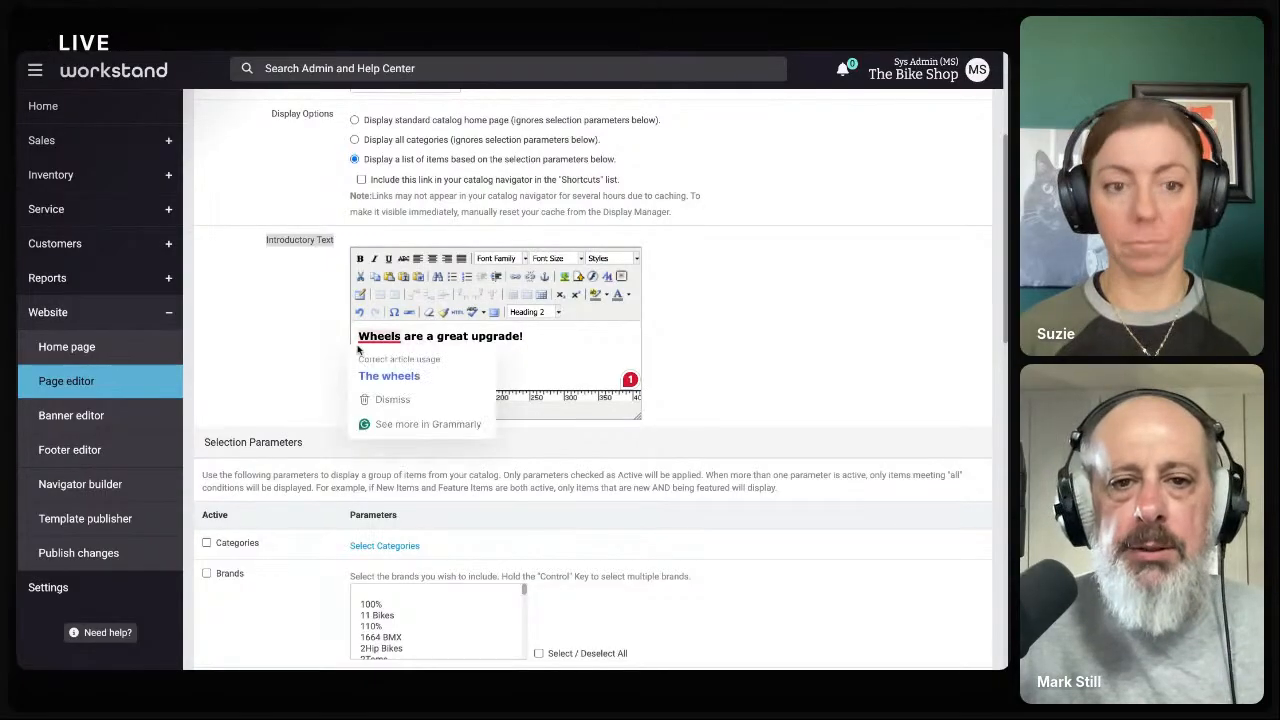
# - Activate the Categories parameter among the page's selection parameters
pyautogui.scroll(-3, 290, 385)
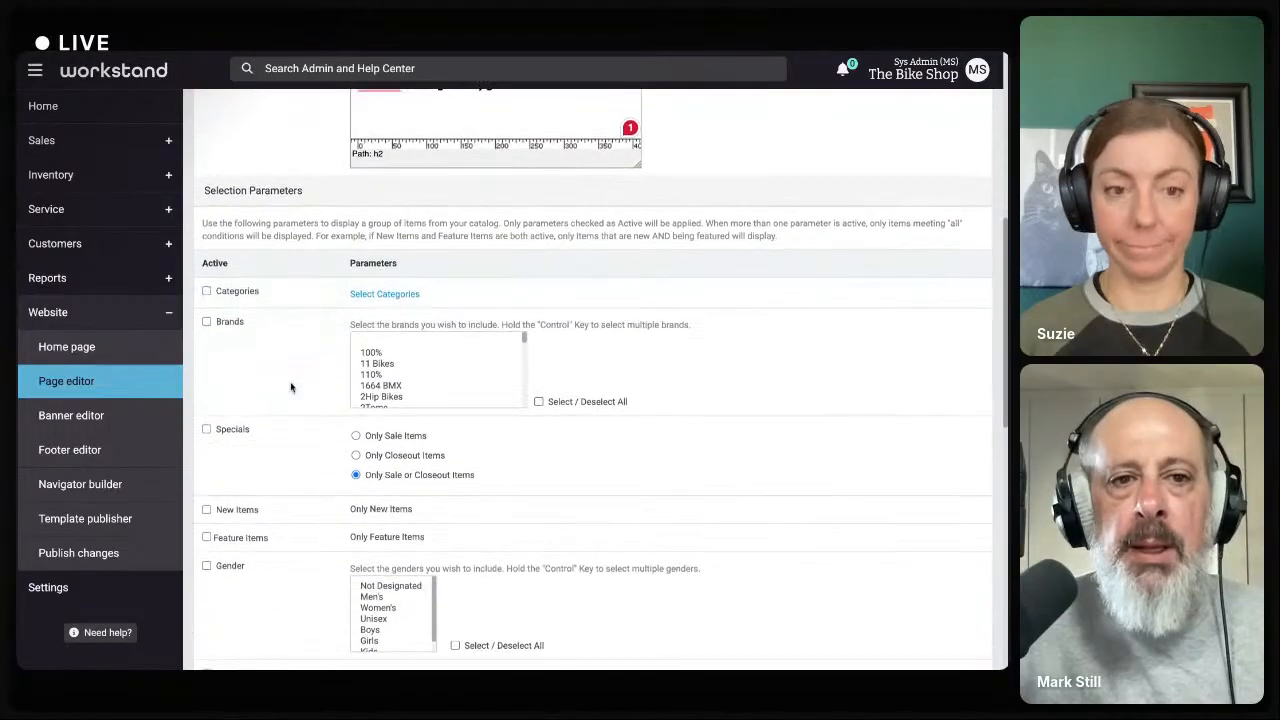
pyautogui.scroll(-1, 291, 387)
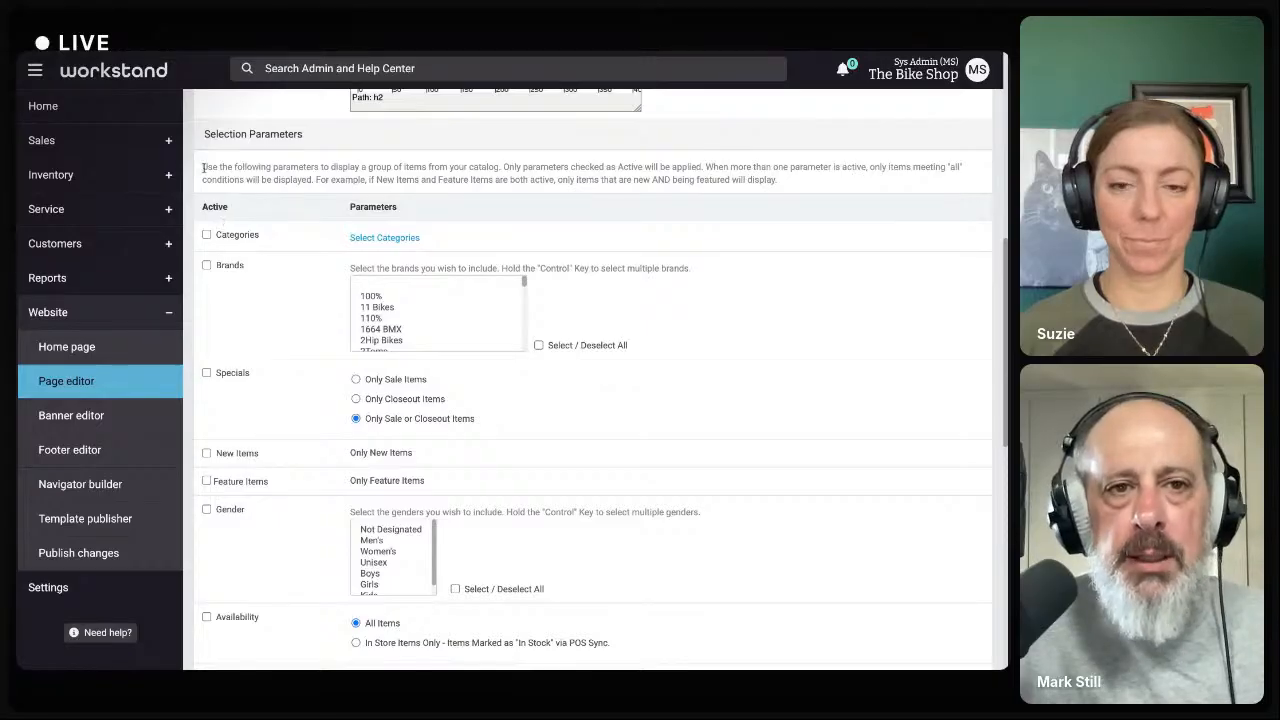
pyautogui.moveTo(200, 167); pyautogui.dragTo(375, 168)
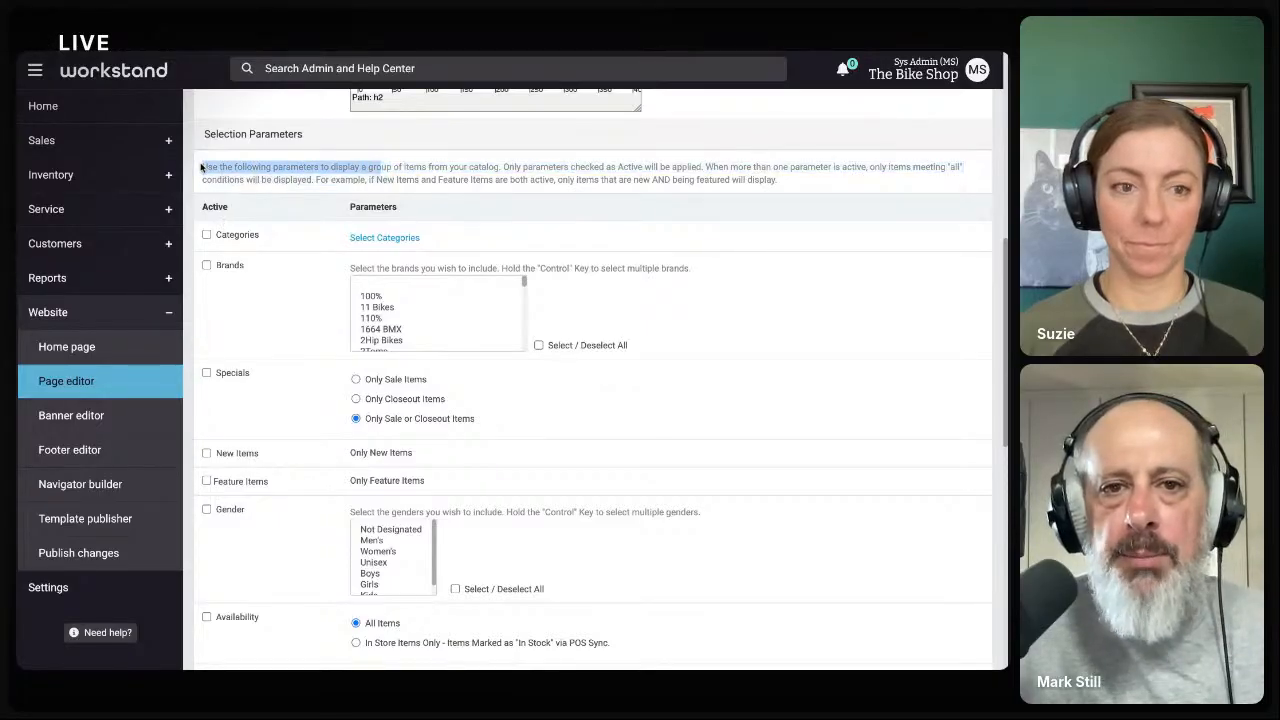
pyautogui.click(311, 210)
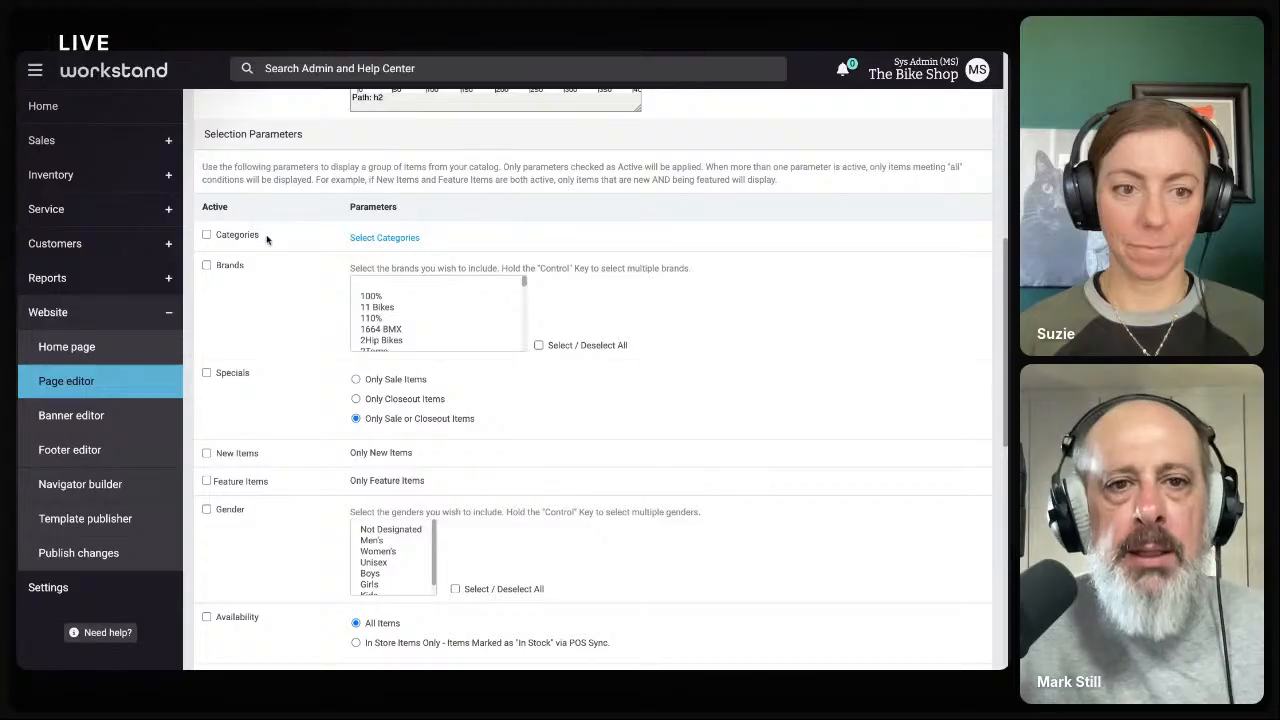
pyautogui.click(207, 236)
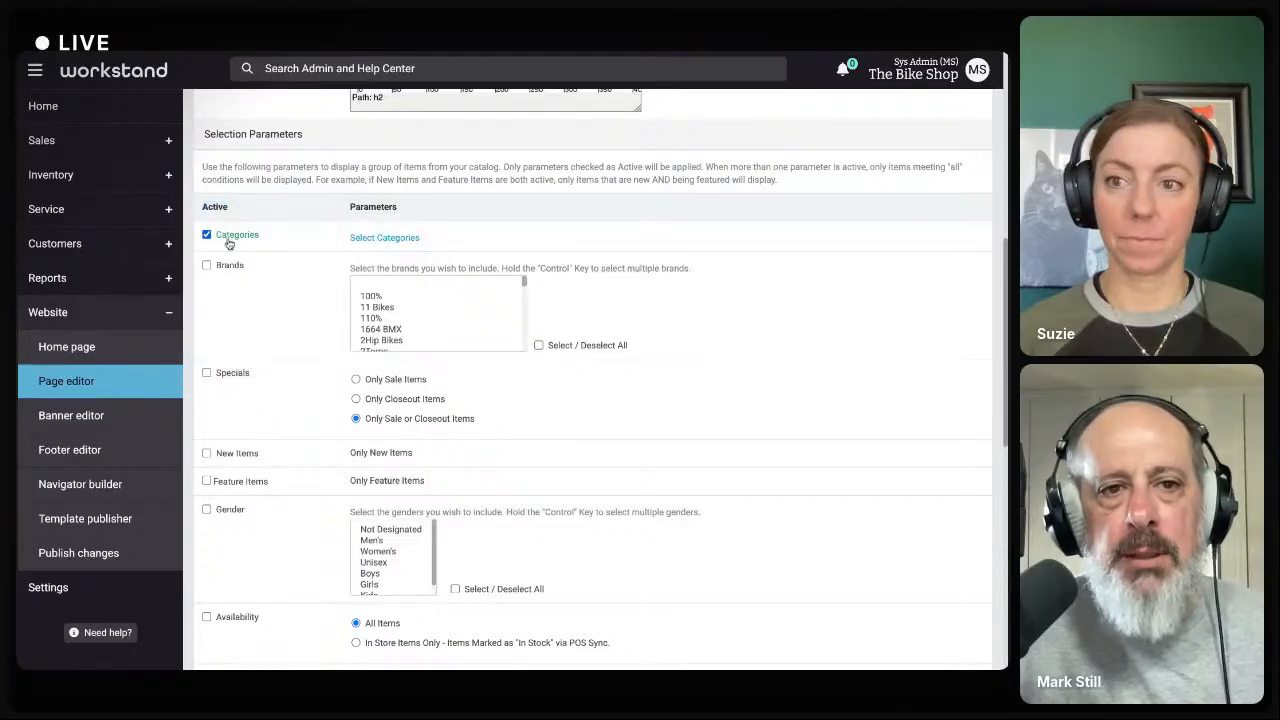
# - Include the Bicycling Catalog's Wheels subcategories Parts & Accessories, Wheels, Hubs and Rims, leaving out Spokes, and confirm the category selection
pyautogui.click(352, 240)
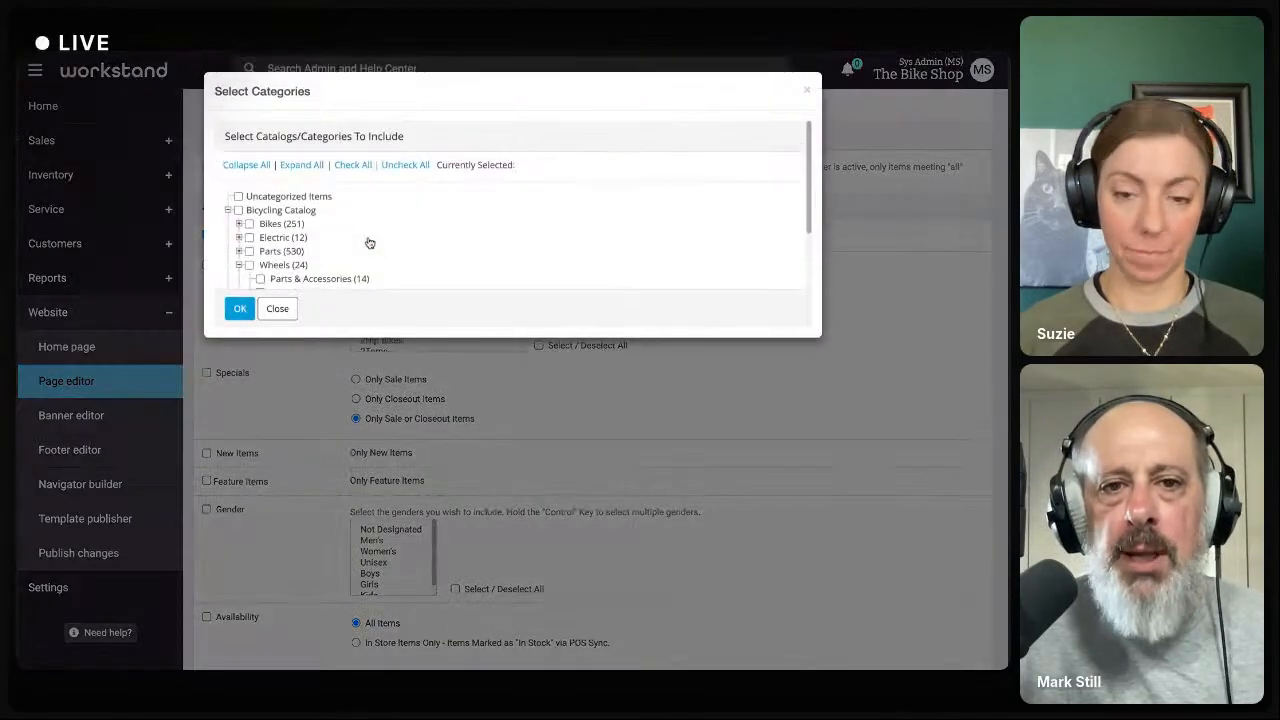
pyautogui.scroll(-1, 290, 249)
pyautogui.click(249, 206)
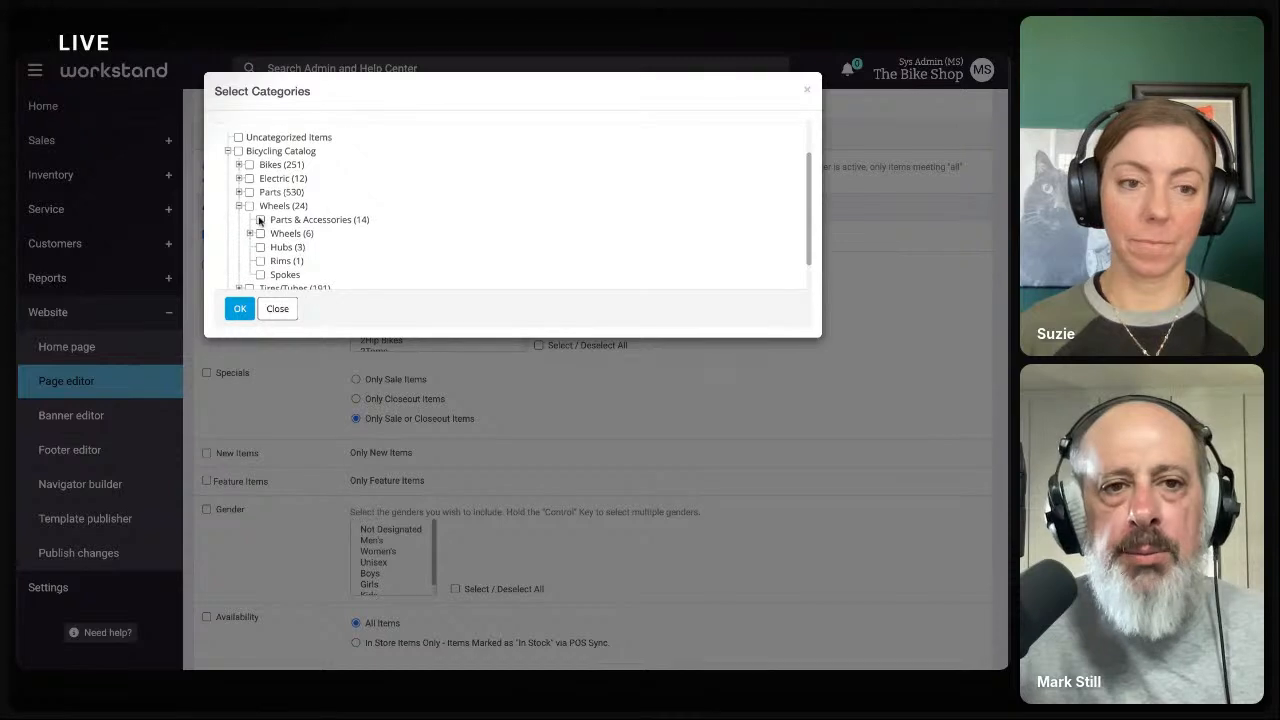
pyautogui.scroll(-1, 302, 223)
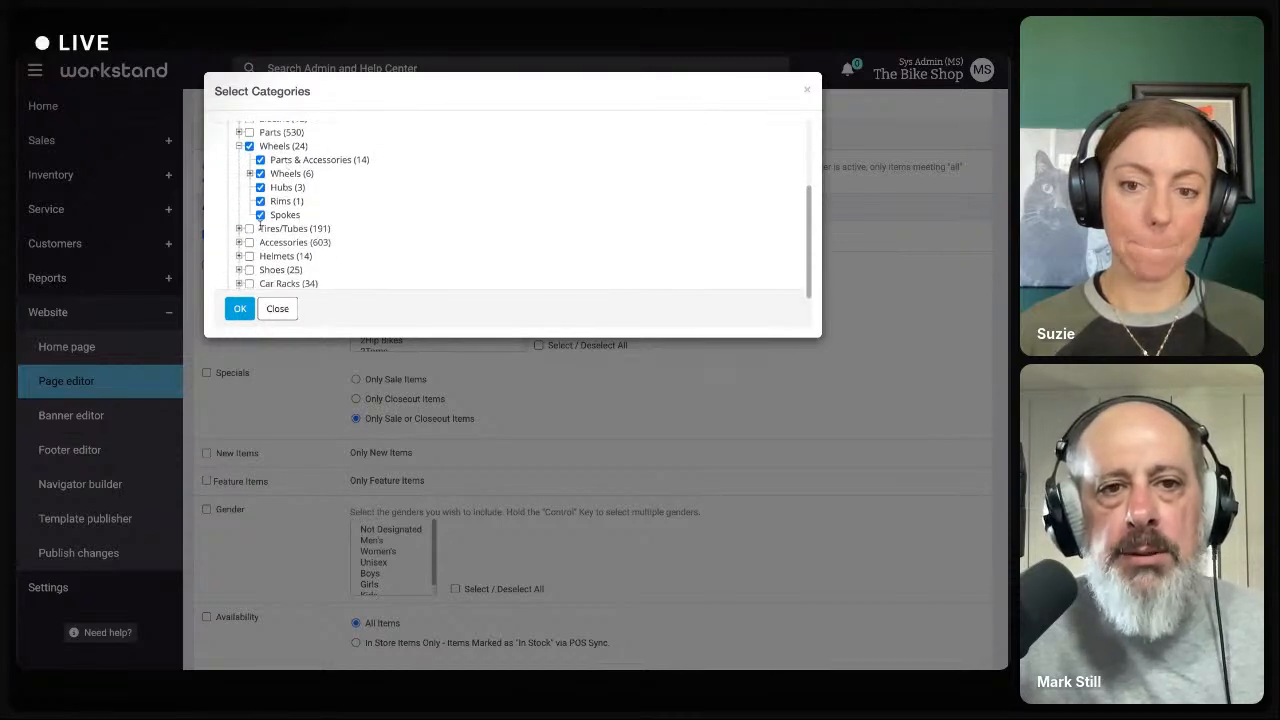
pyautogui.click(260, 215)
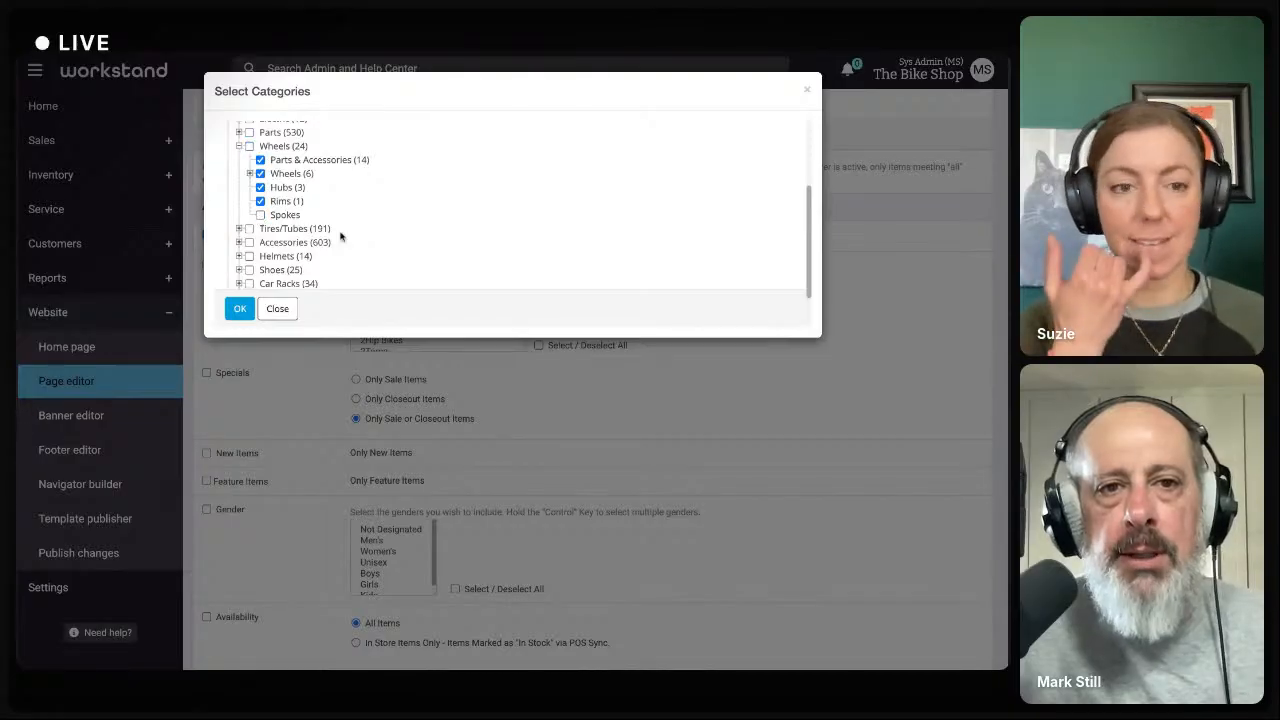
pyautogui.click(240, 308)
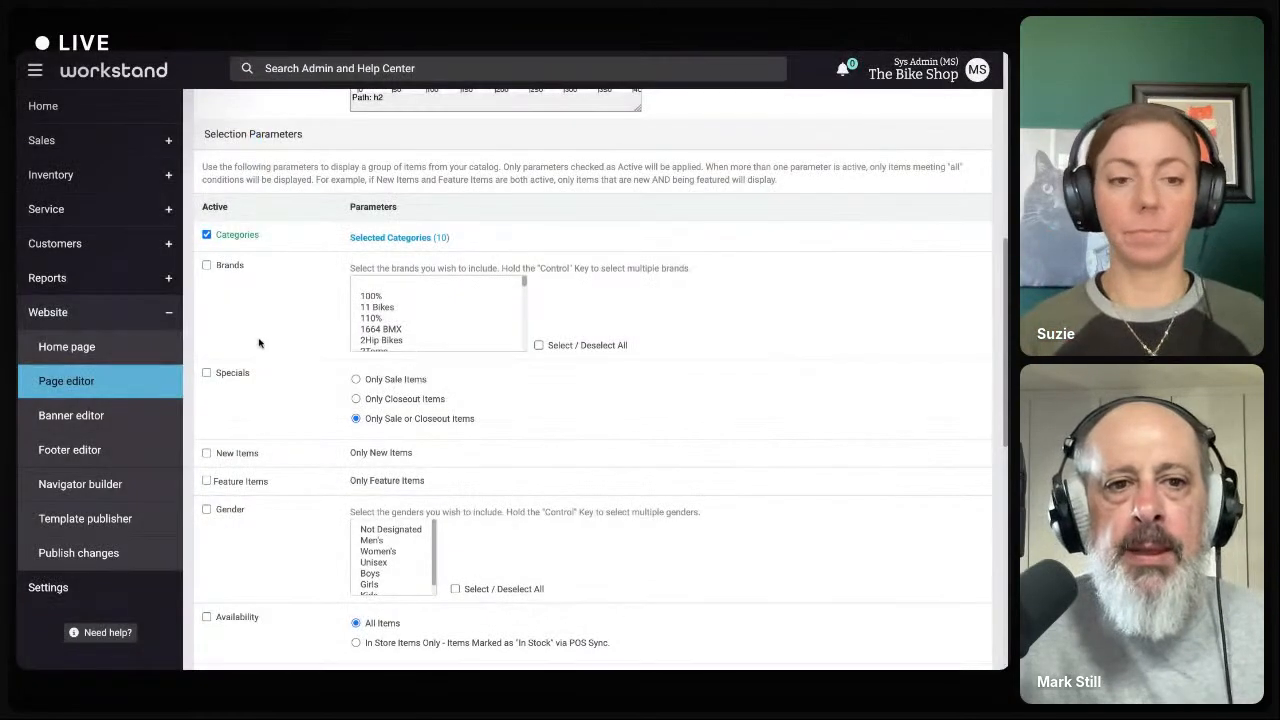
# - Enter "Wheels are a valuable upgrade to your road, mountain, gravel, and triathlon bikes." as the page's meta description
pyautogui.scroll(-1, 265, 396)
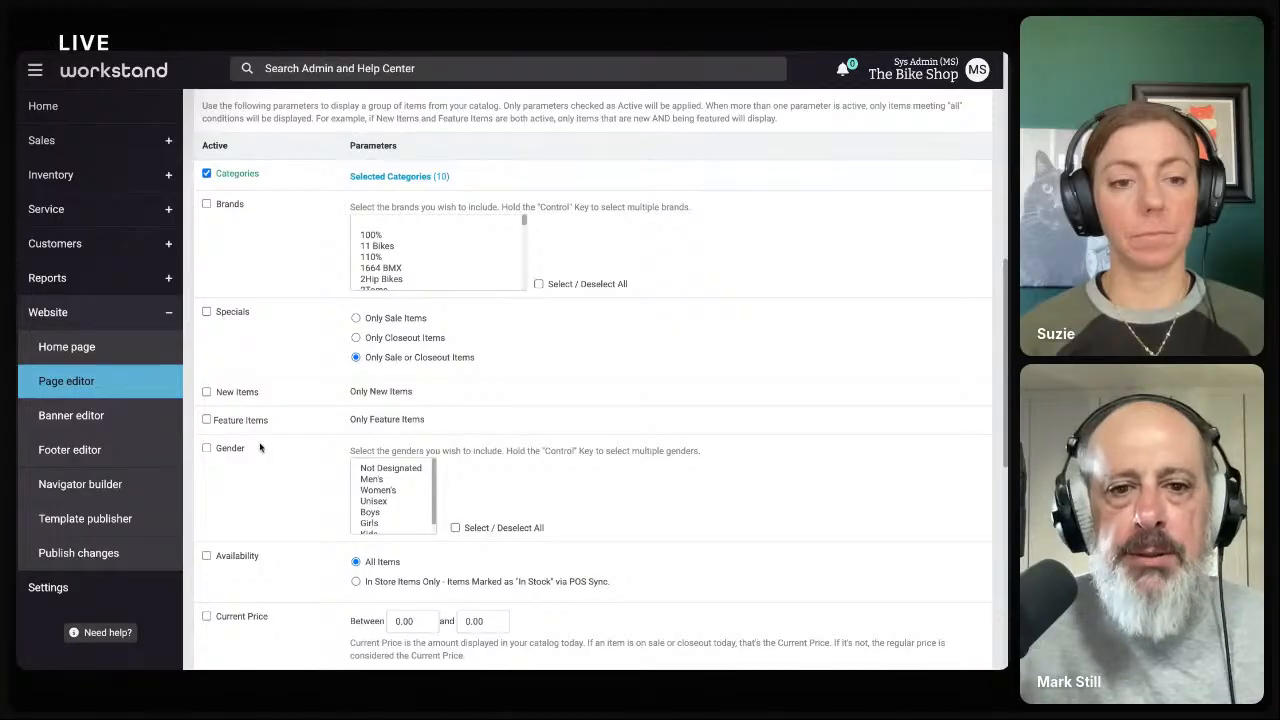
pyautogui.scroll(-1, 260, 447)
pyautogui.scroll(2, 260, 447)
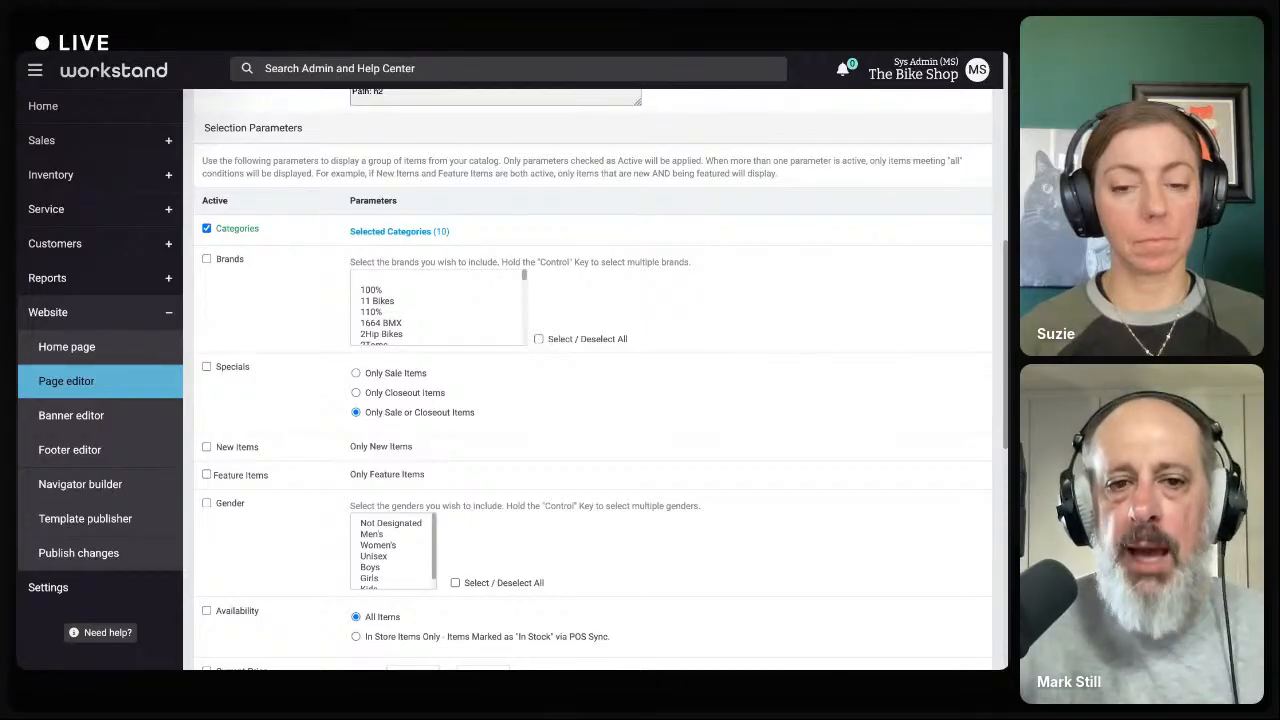
pyautogui.scroll(-6, 600, 380)
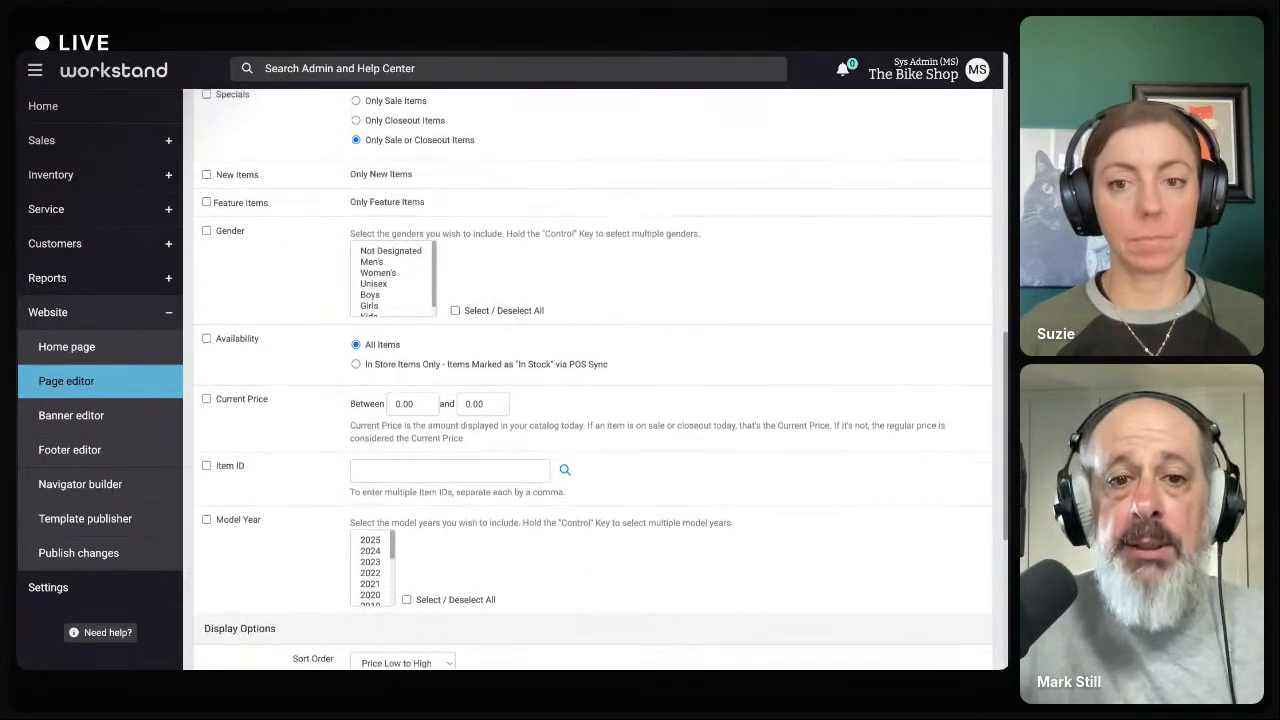
pyautogui.scroll(-2, 600, 380)
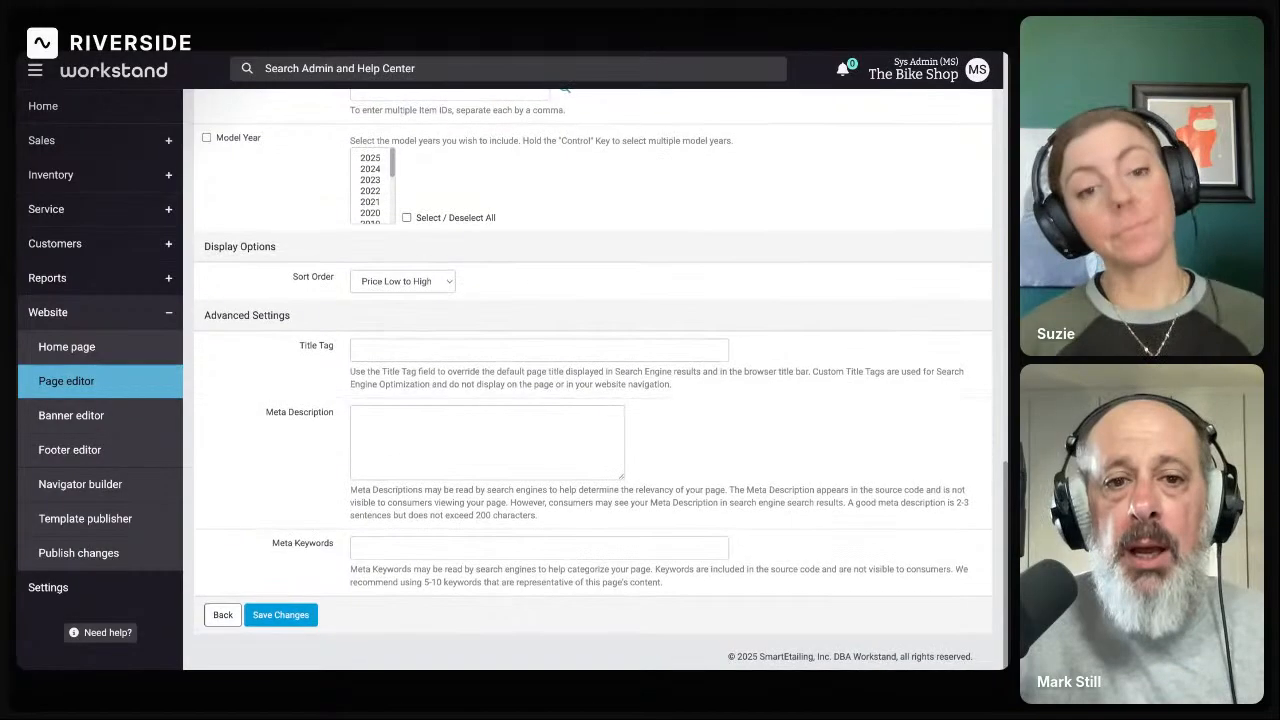
pyautogui.click(360, 421)
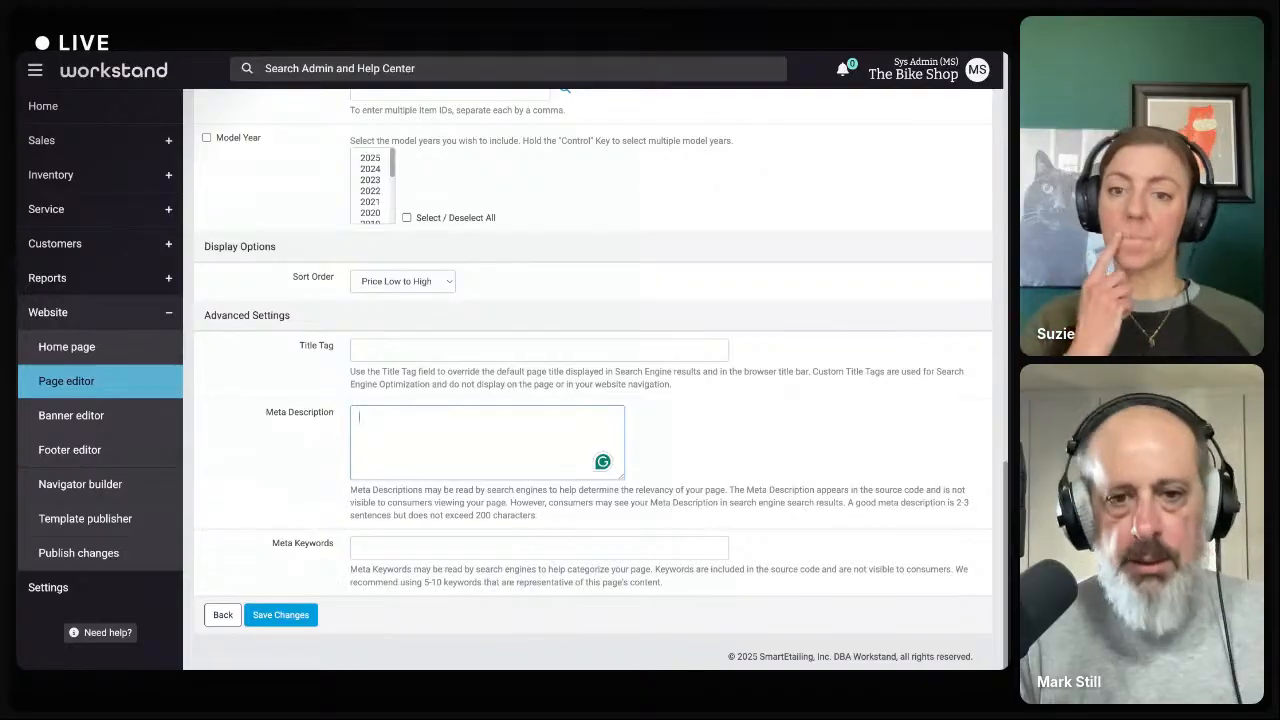
pyautogui.write('whe')
pyautogui.press('BackSpace')
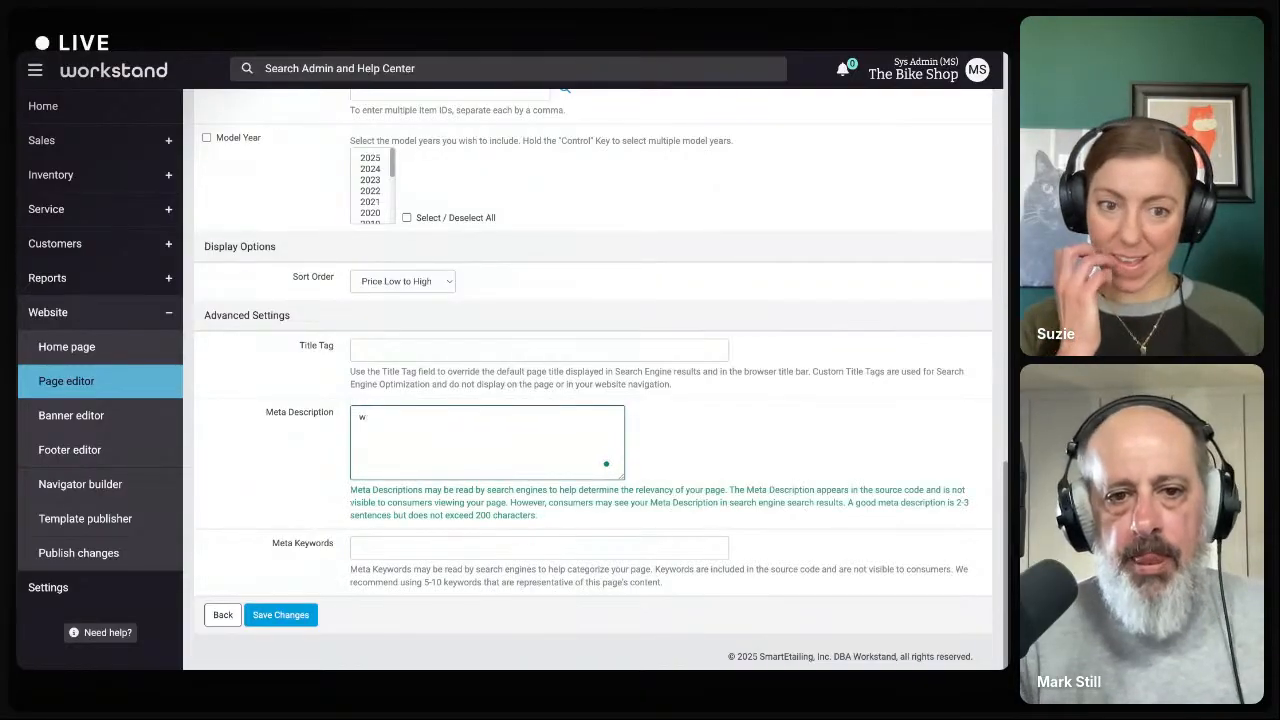
pyautogui.write('Wheels are a ')
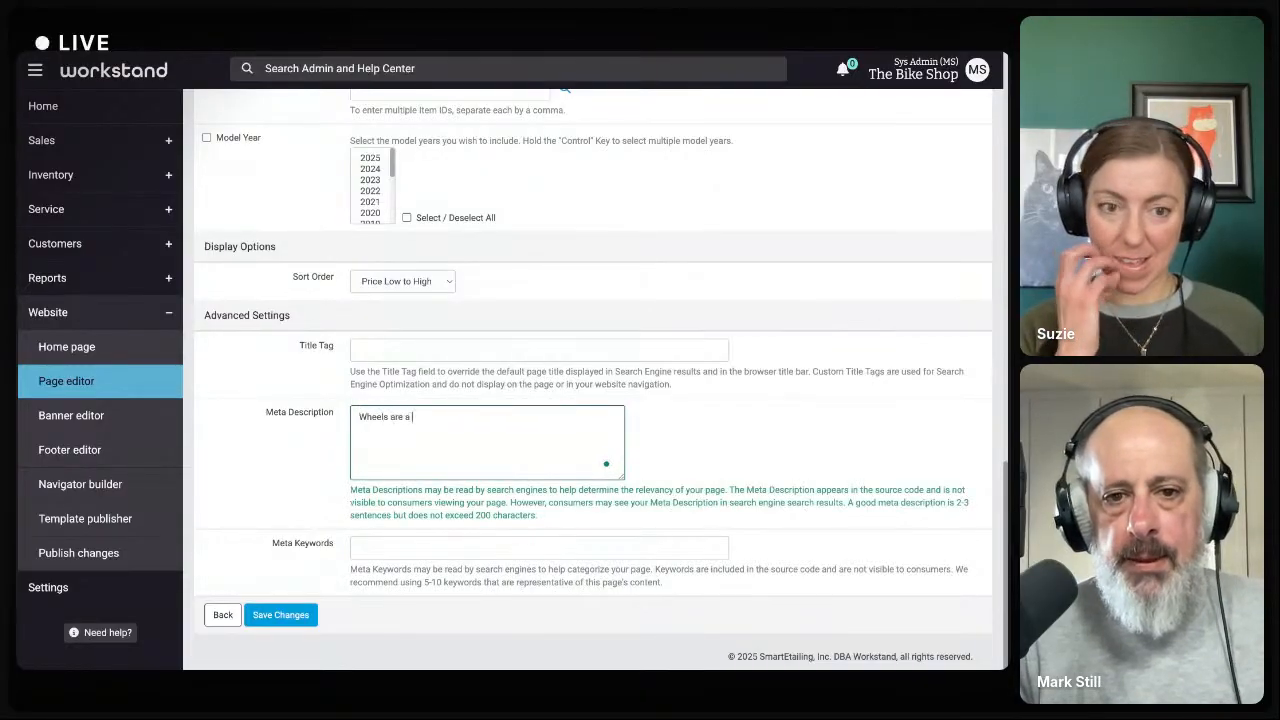
pyautogui.write('valuable upgrade to oy')
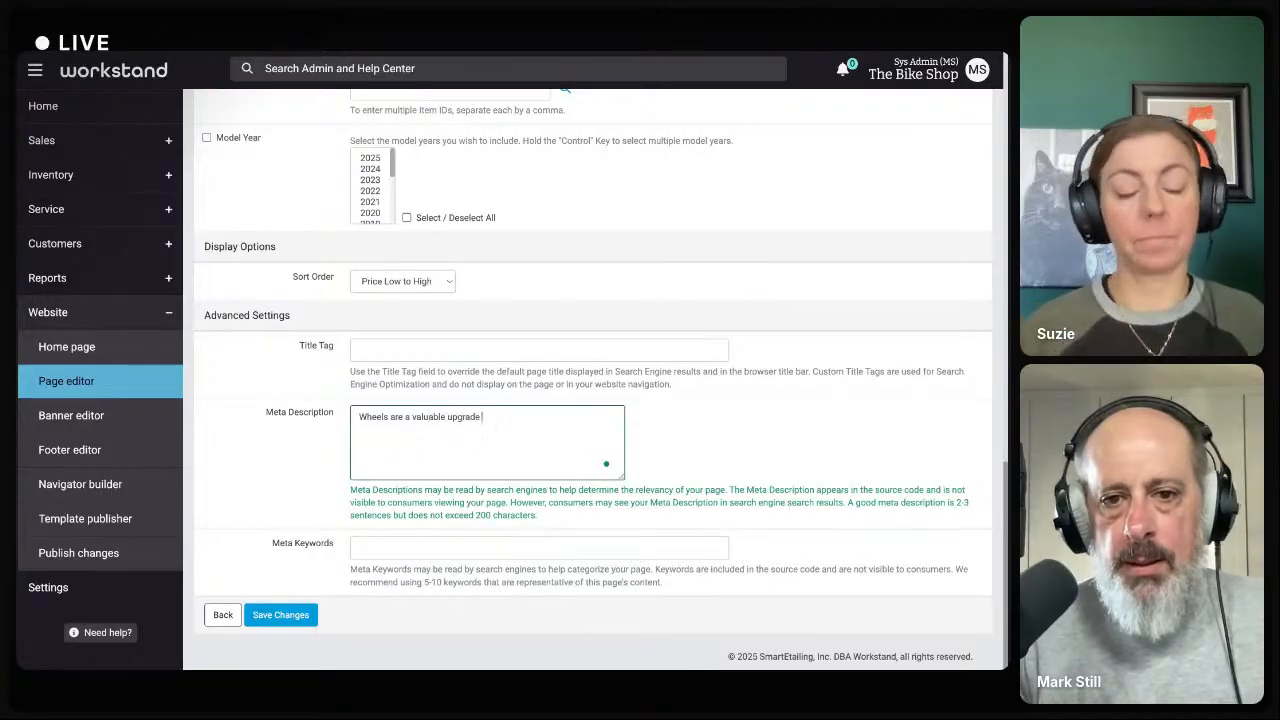
pyautogui.press('BackSpace')
pyautogui.press('BackSpace')
pyautogui.write('your road, mountain, gravel,')
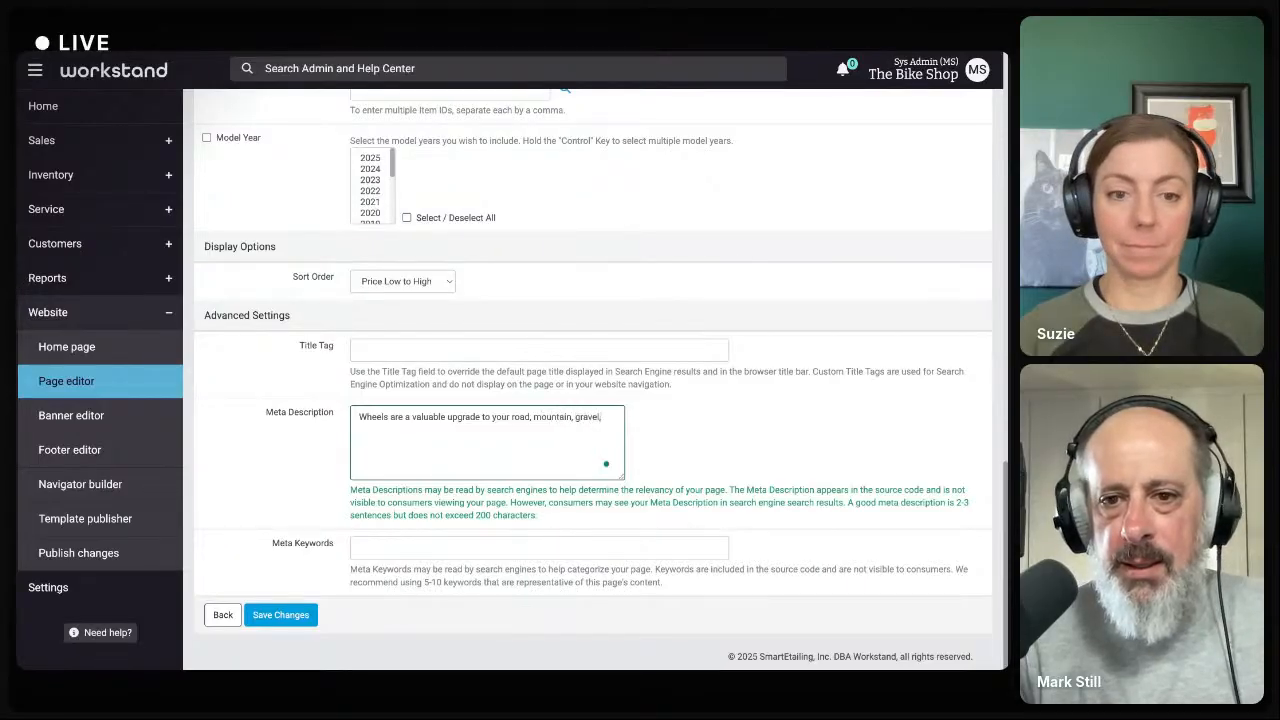
pyautogui.write(' and triathlon bikes.')
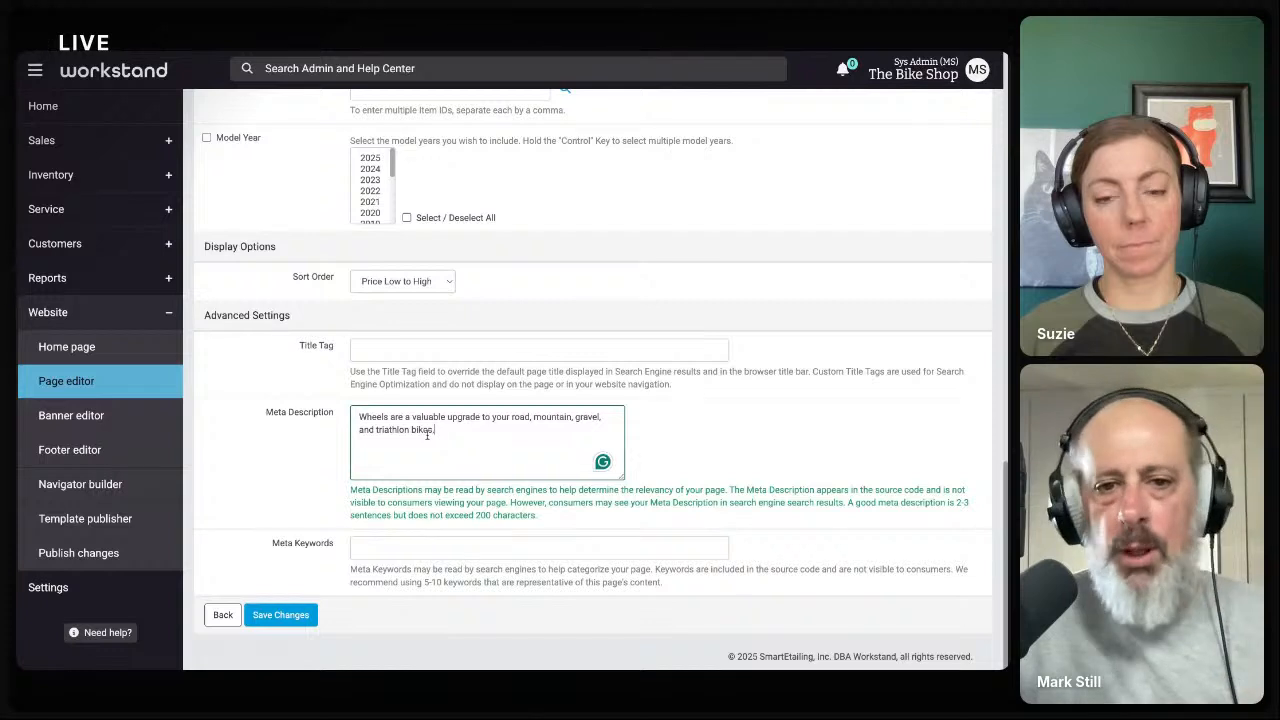
# - Set the page's title tag to "wheel upgrade for bikes"
pyautogui.tripleClick(301, 347)
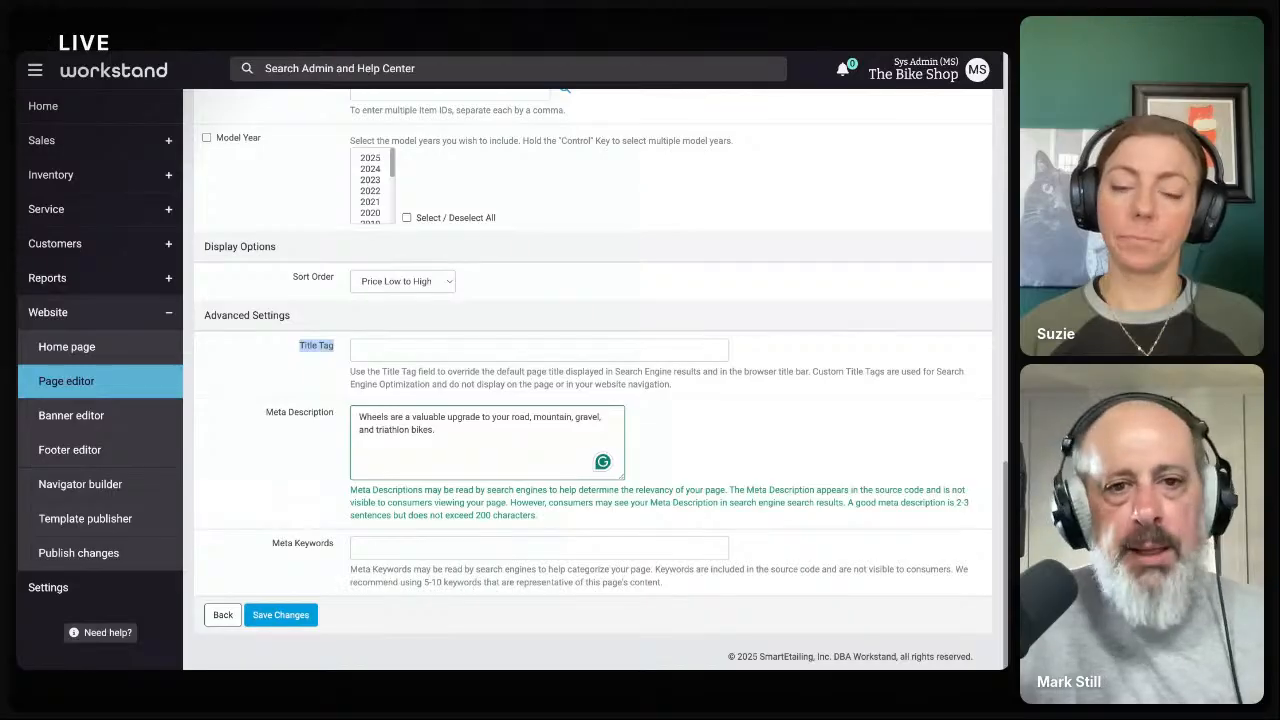
pyautogui.click(725, 350)
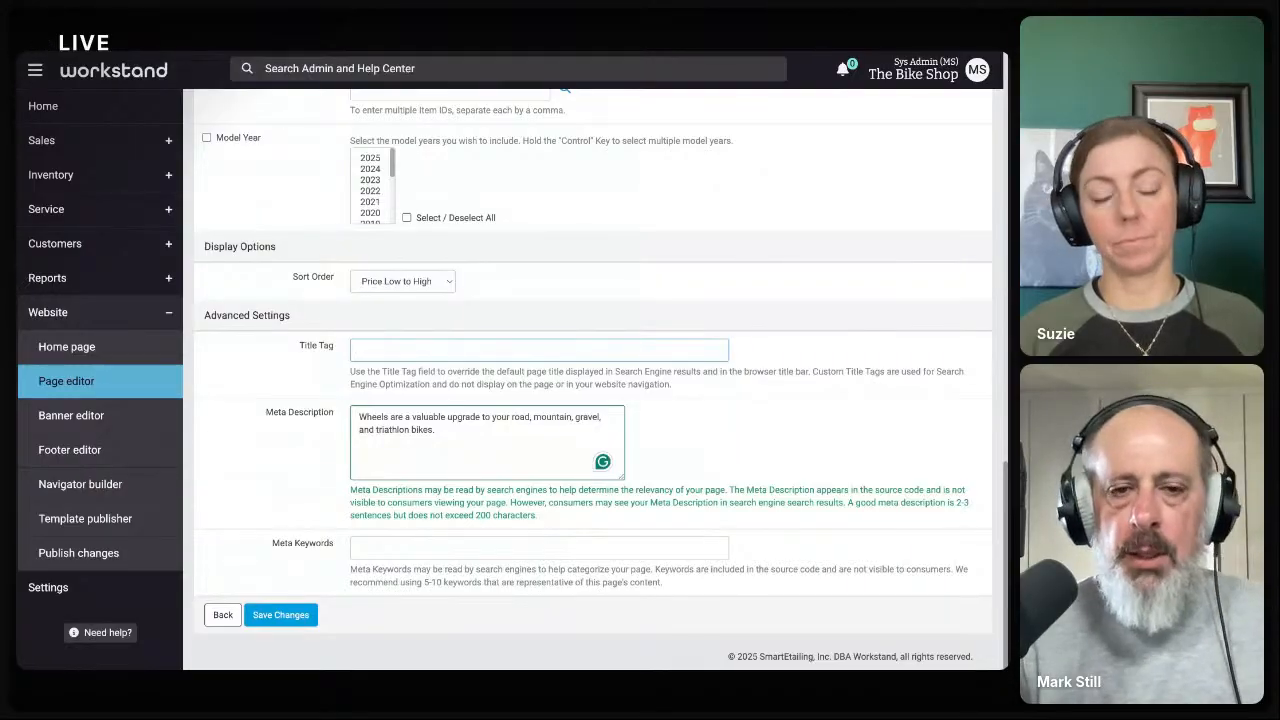
pyautogui.write('wheel up')
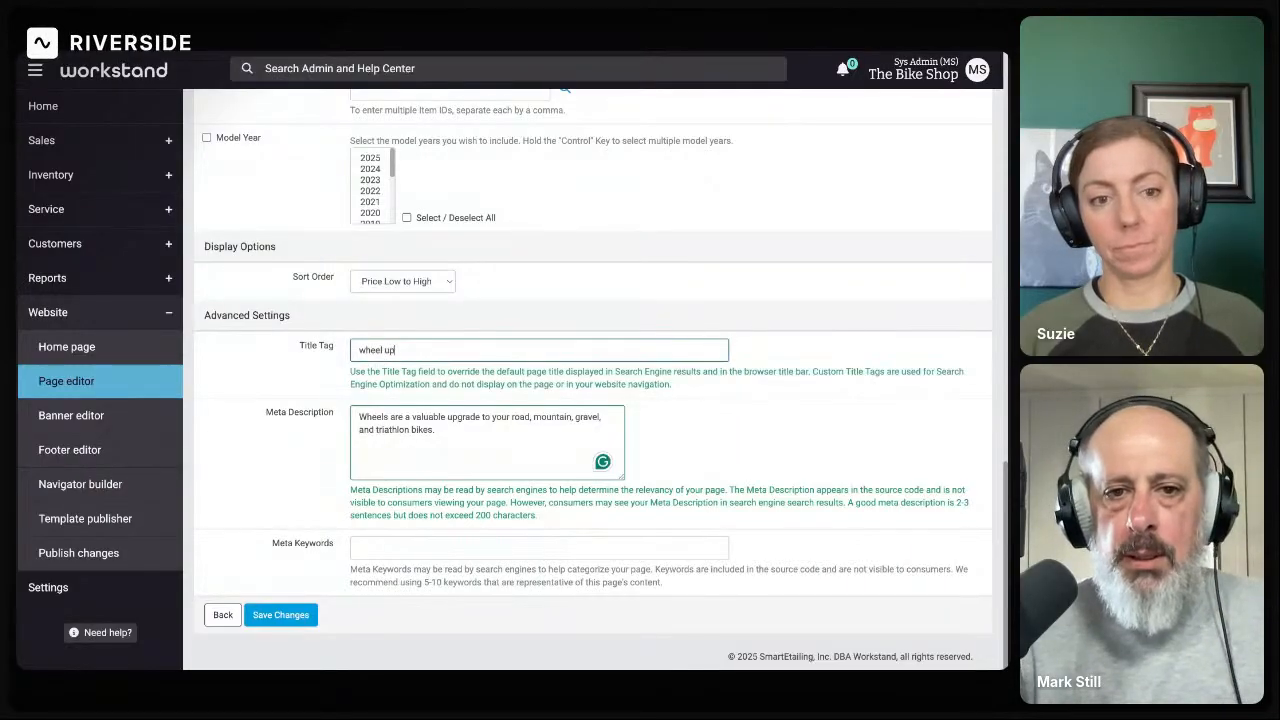
pyautogui.write('grade for b')
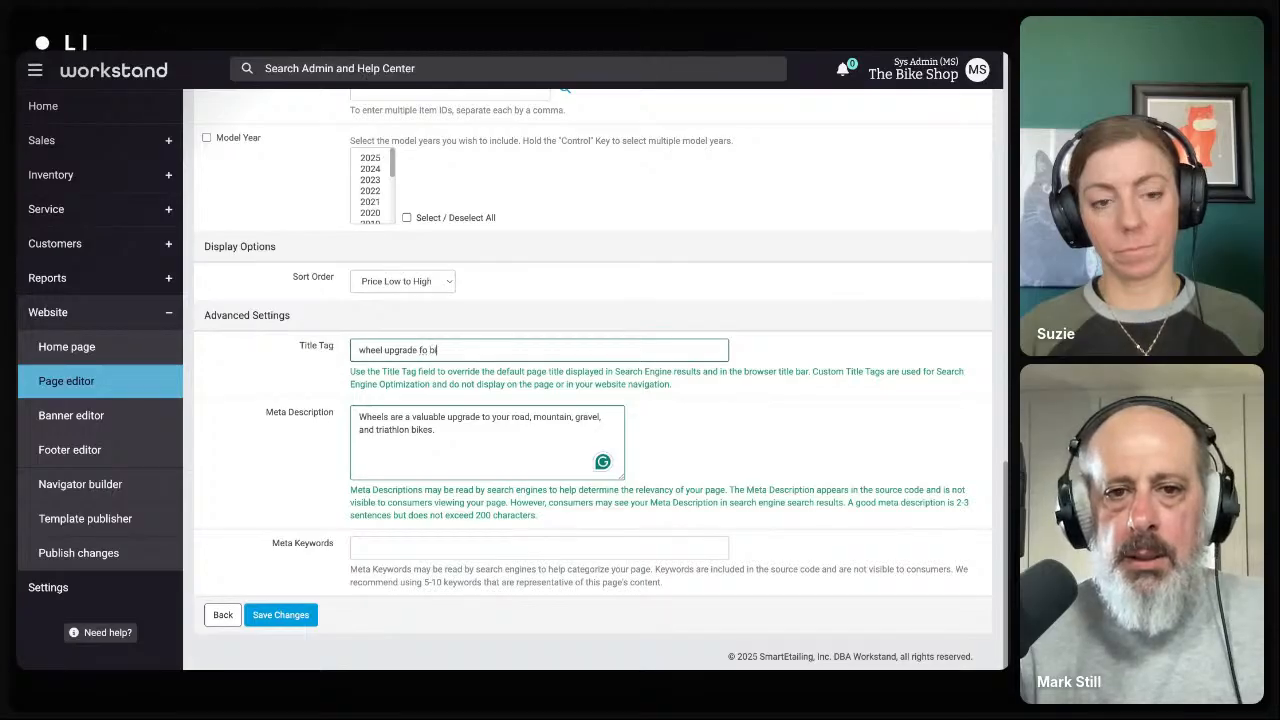
pyautogui.write('ikes')
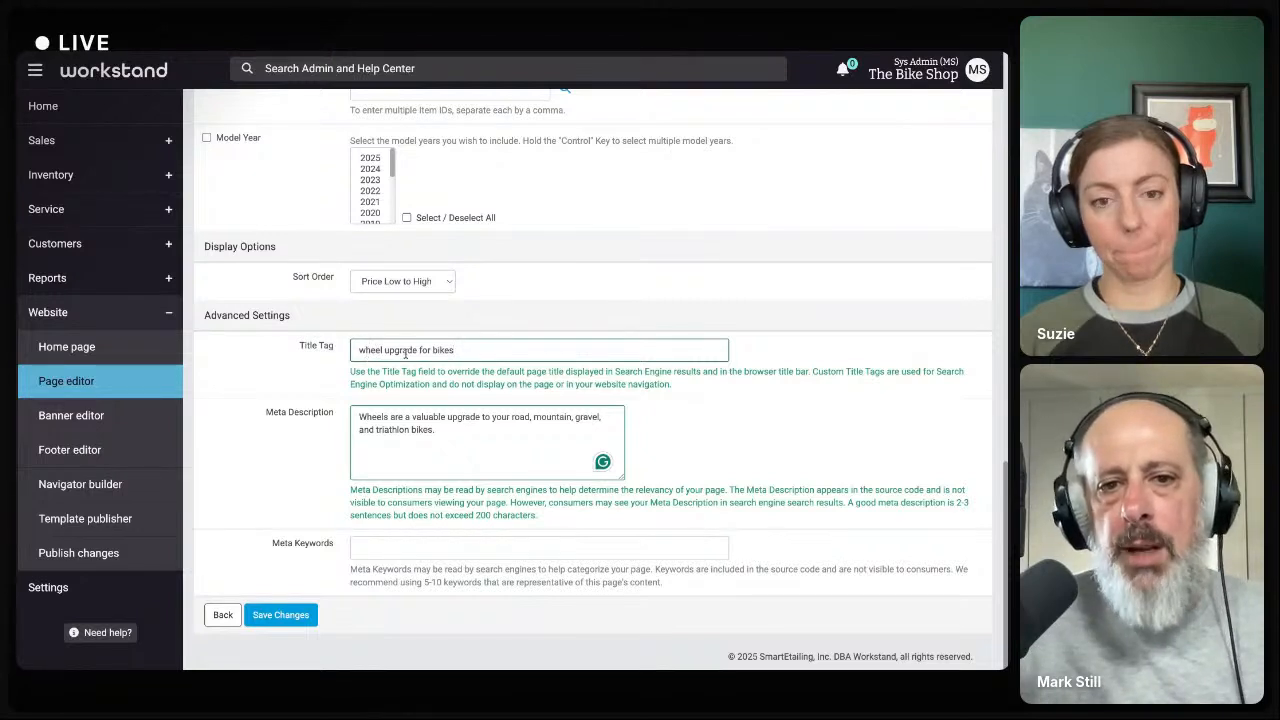
# - Leave the meta keywords empty and save the changes to the Wheels catalog page
pyautogui.scroll(-1, 256, 431)
pyautogui.tripleClick(277, 543)
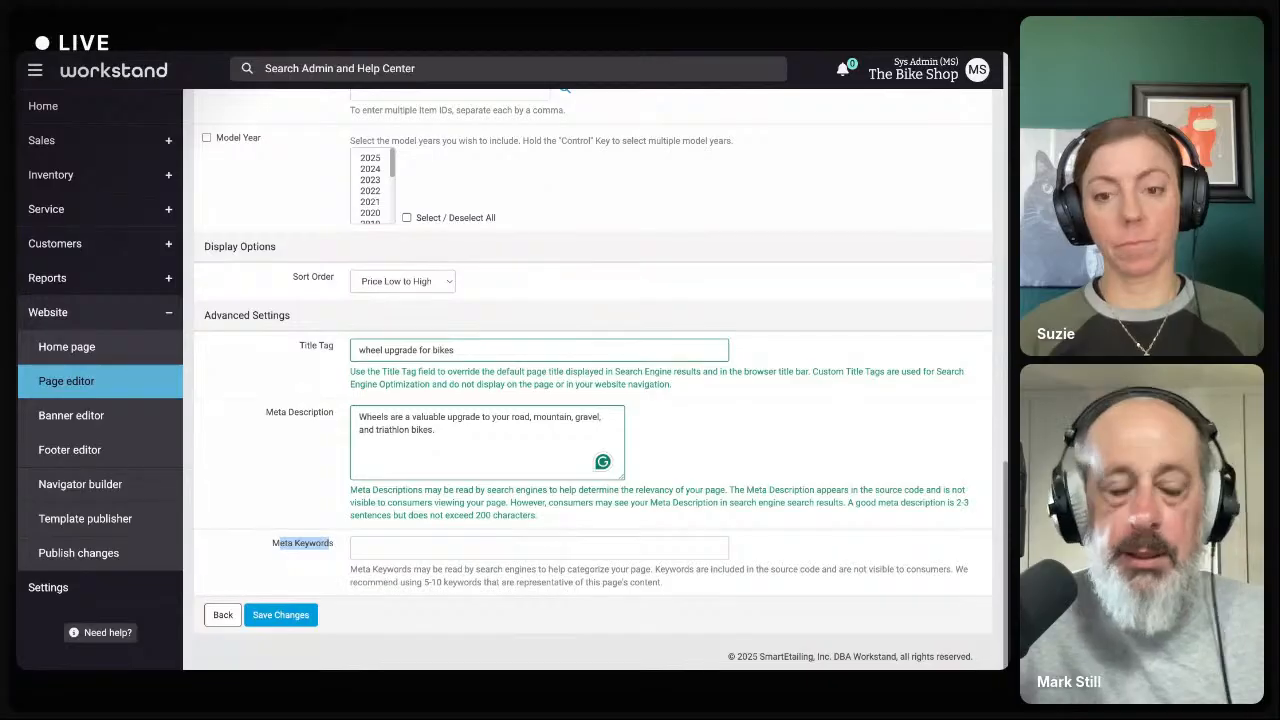
pyautogui.click(281, 616)
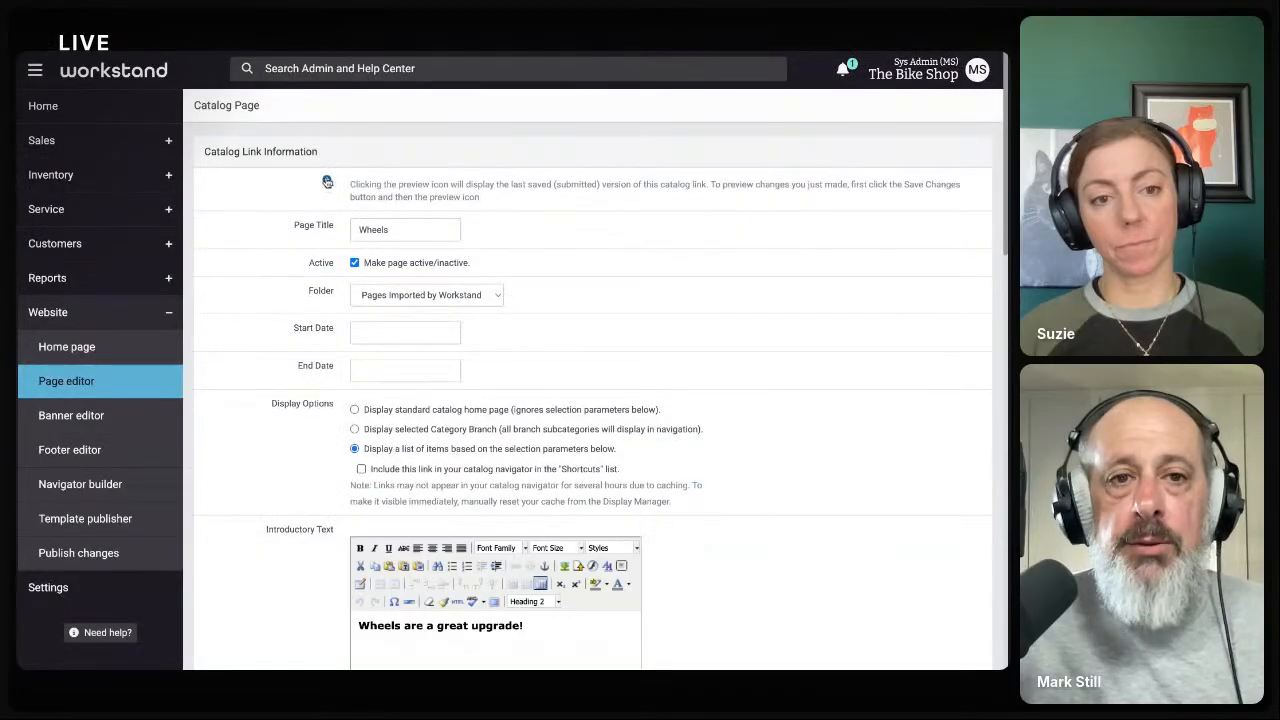
# - Preview the saved Wheels page on the storefront and examine its heading, introductory text and listed products
pyautogui.click(327, 181)
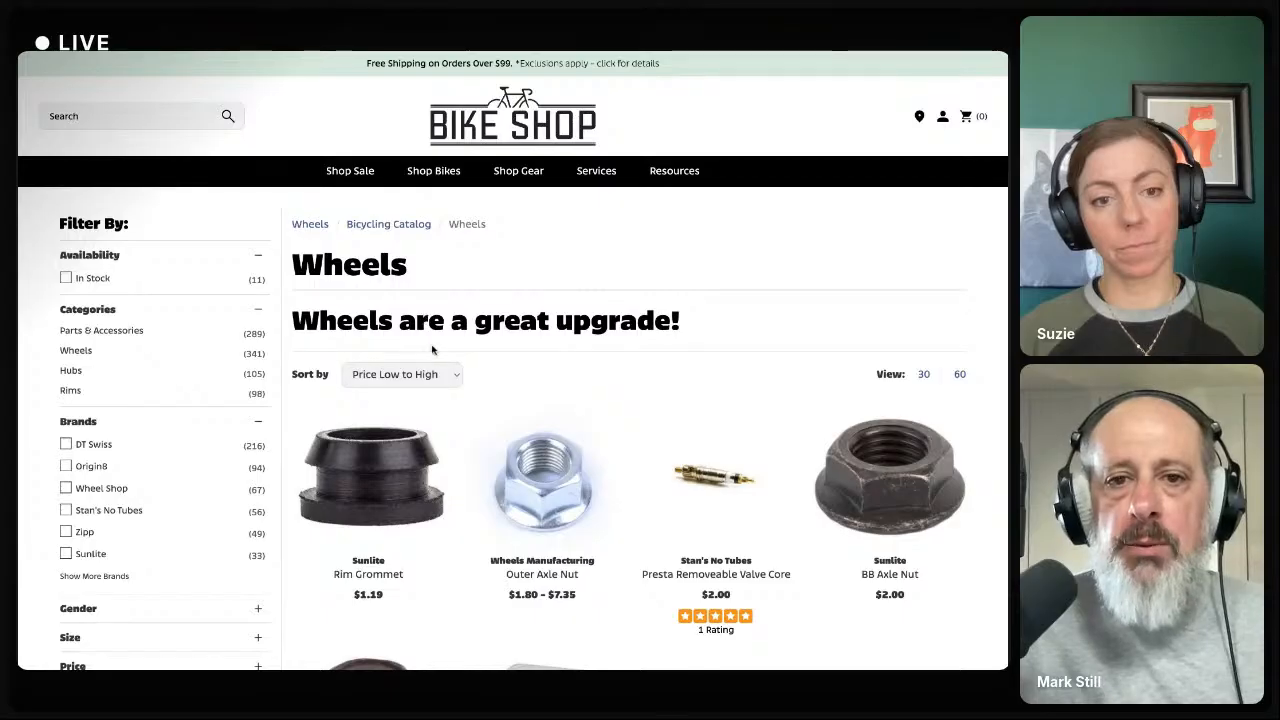
pyautogui.scroll(-2, 434, 358)
pyautogui.scroll(-4, 434, 358)
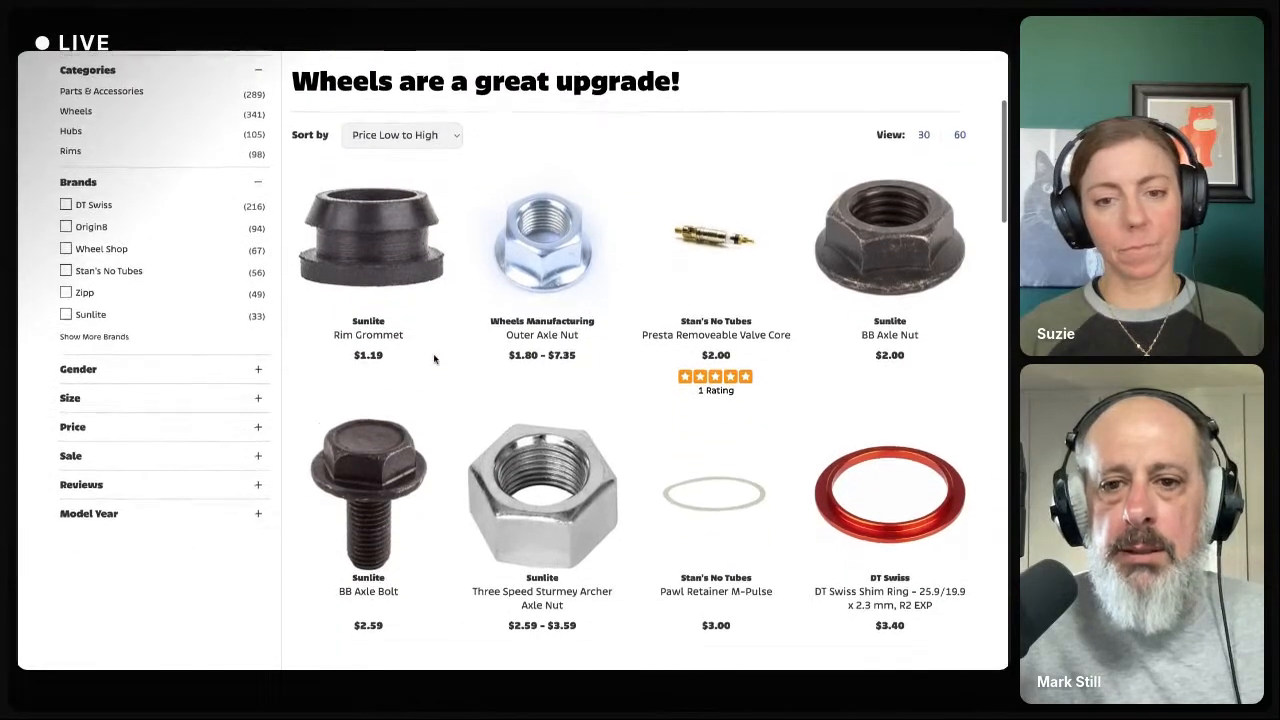
pyautogui.scroll(-4, 513, 360)
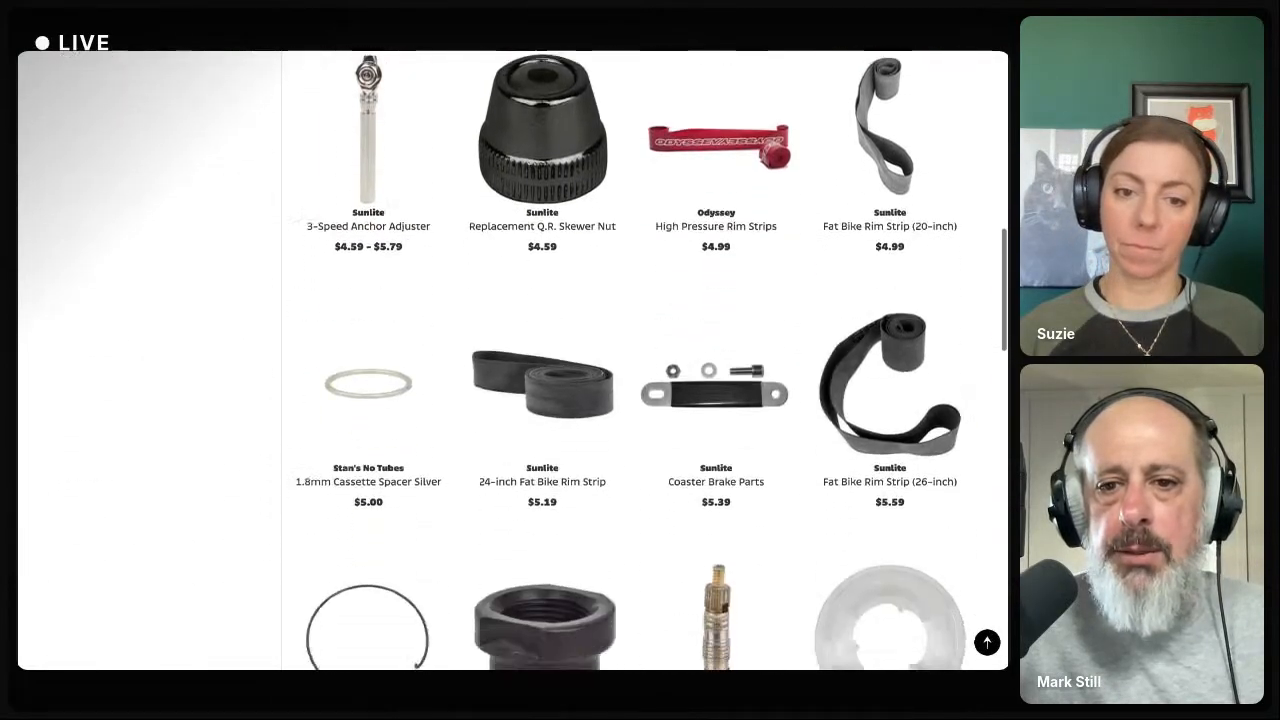
# - Sort the previewed Wheels product list by Price High to Low and look through the listed items
pyautogui.scroll(9, 513, 360)
pyautogui.scroll(1, 455, 376)
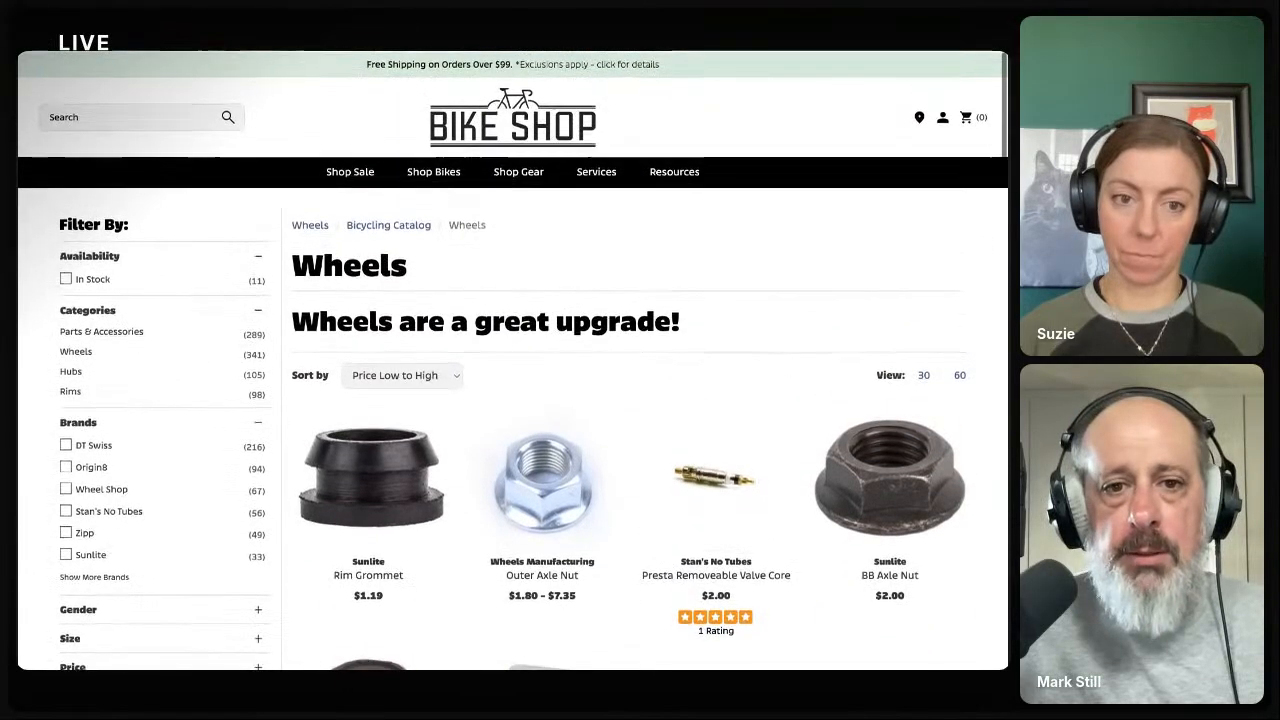
pyautogui.click(440, 394)
pyautogui.scroll(-1, 442, 449)
pyautogui.scroll(-1, 440, 449)
pyautogui.scroll(-4, 440, 449)
pyautogui.scroll(6, 440, 449)
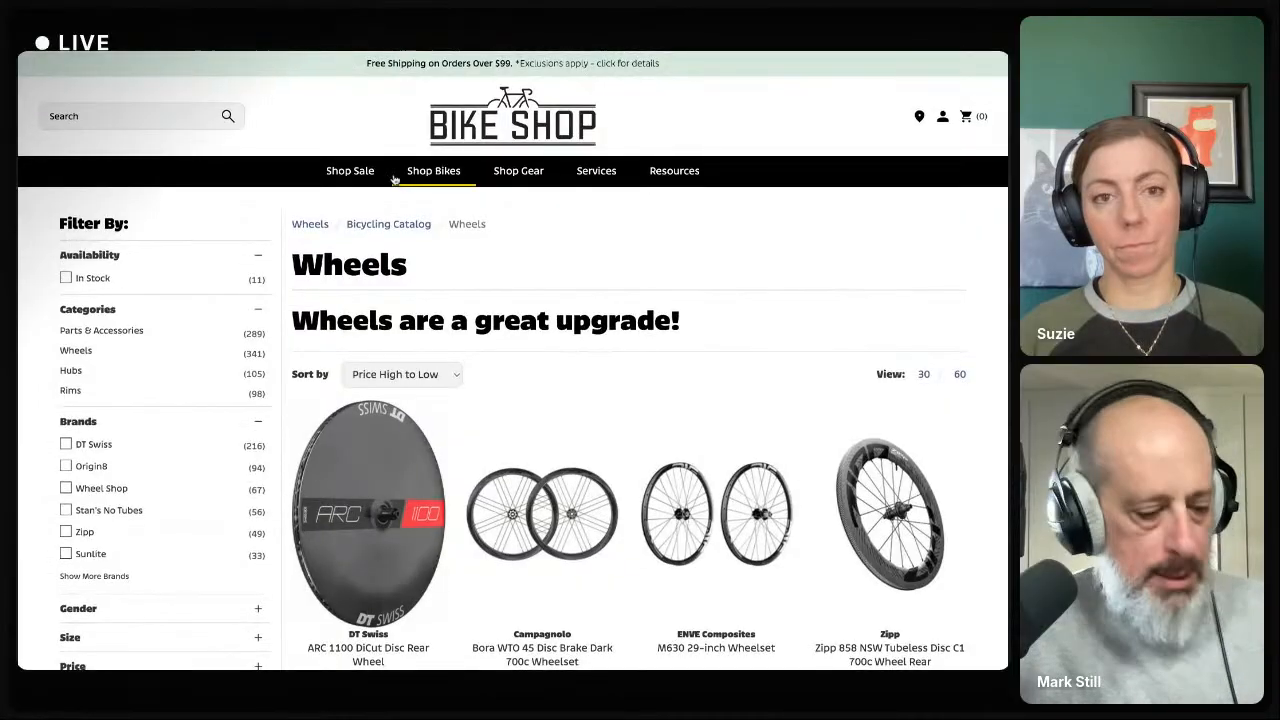
# - Return to the catalog page editor, exclude Parts & Accessories from the selected categories, and set the sort order to Price High to Low
pyautogui.hotkey('ctrl', 'shift', 'Tab')
pyautogui.scroll(-5, 319, 435)
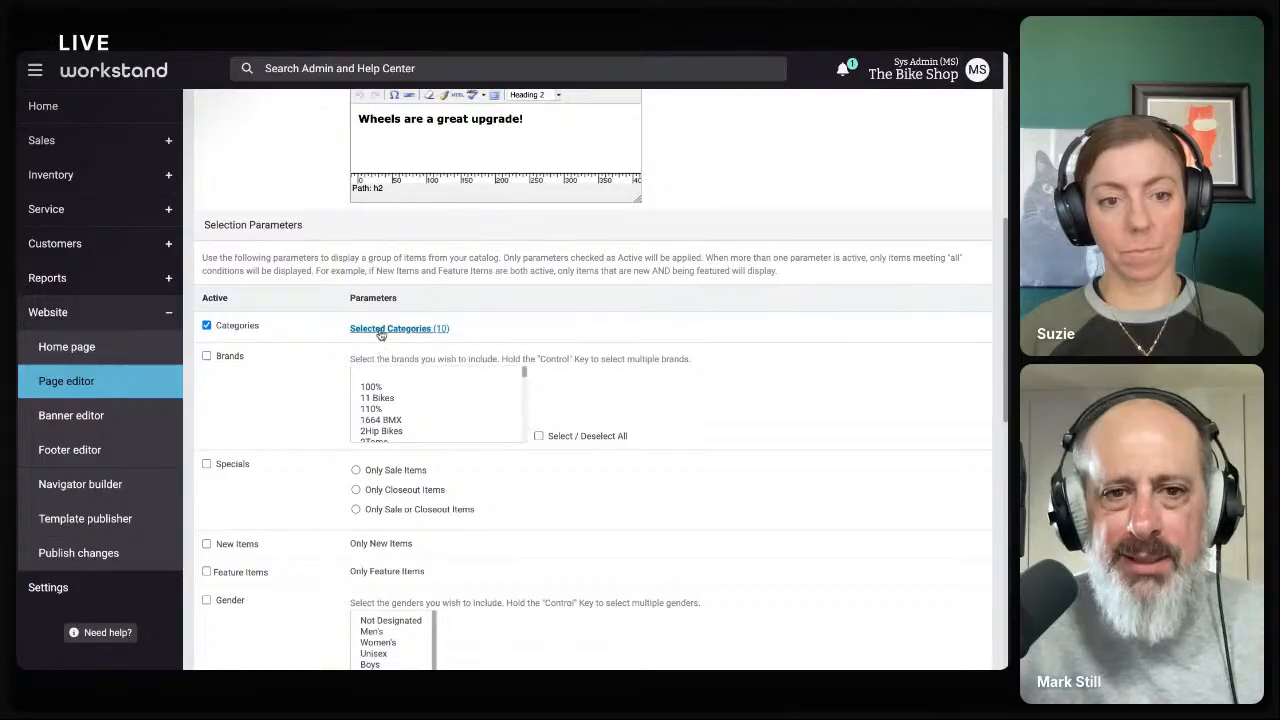
pyautogui.click(382, 330)
pyautogui.scroll(-1, 297, 251)
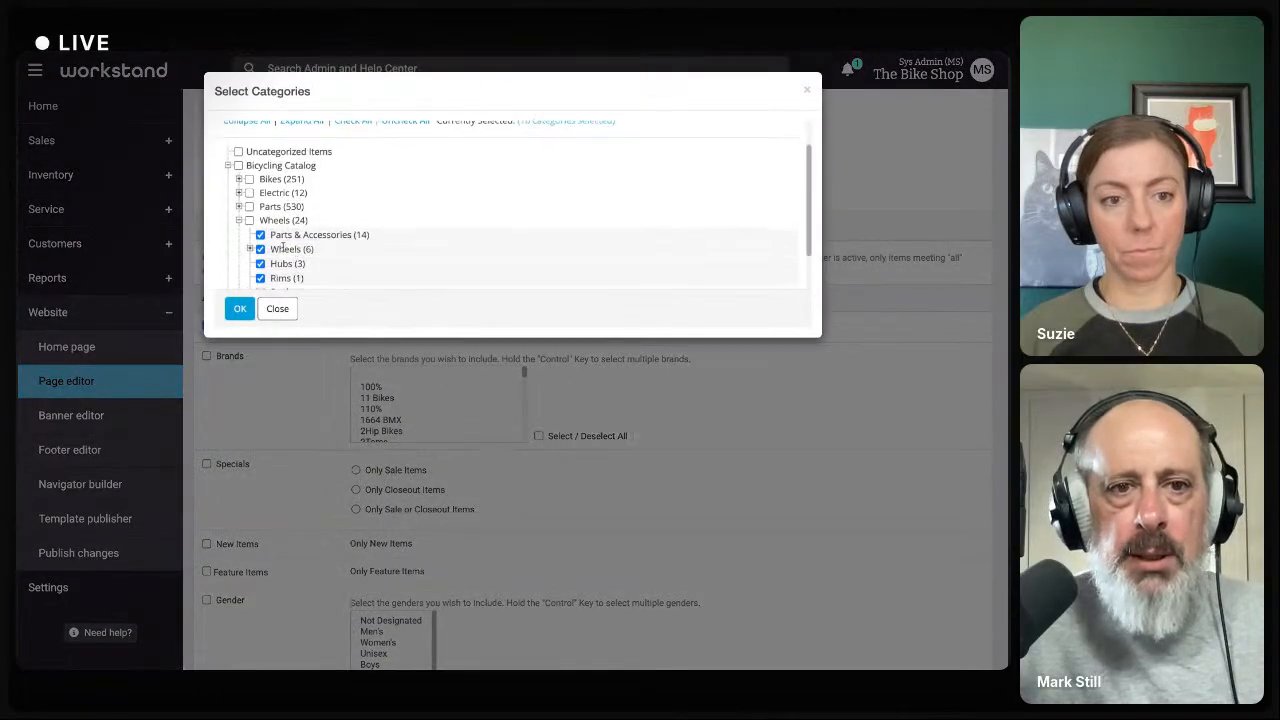
pyautogui.click(240, 308)
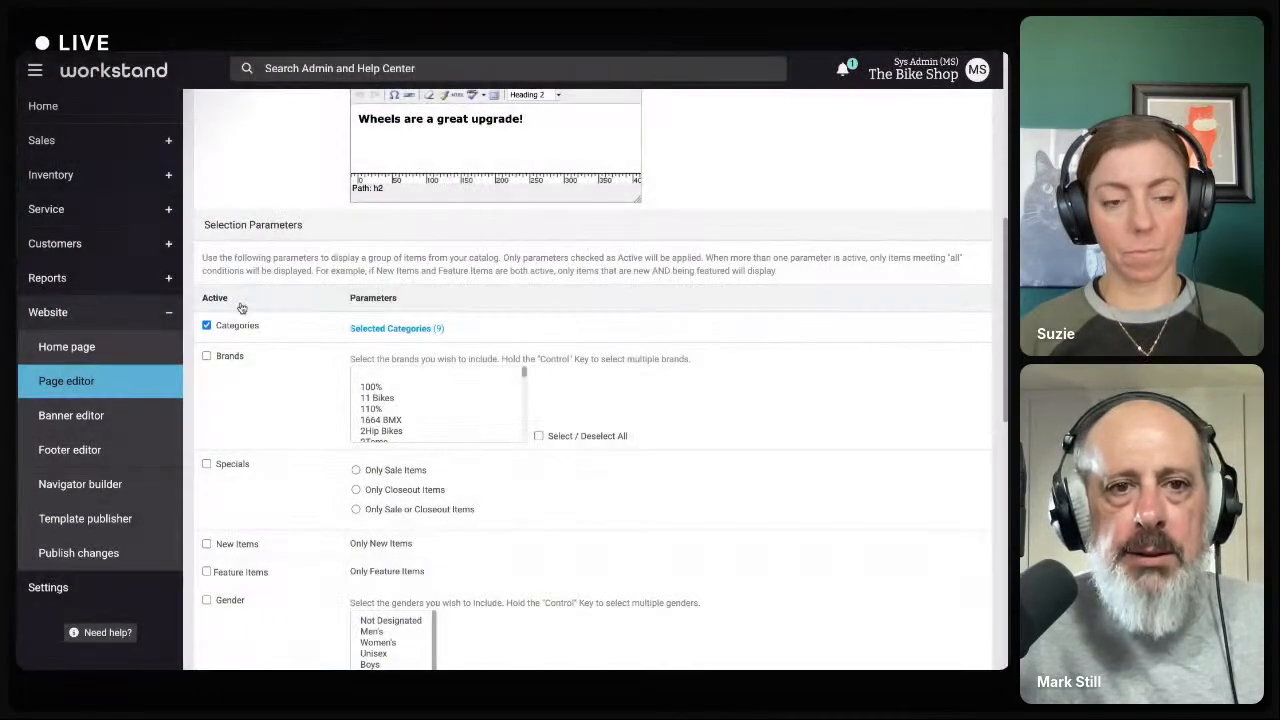
pyautogui.scroll(-6, 294, 416)
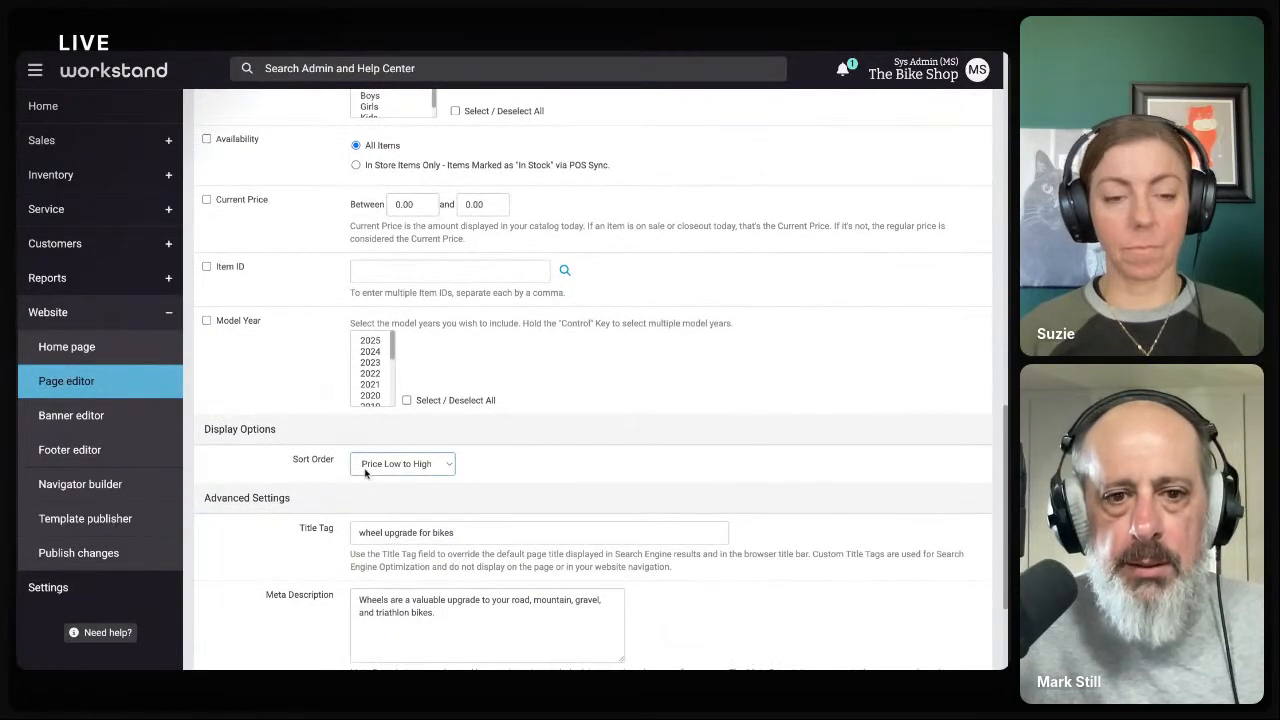
pyautogui.click(368, 482)
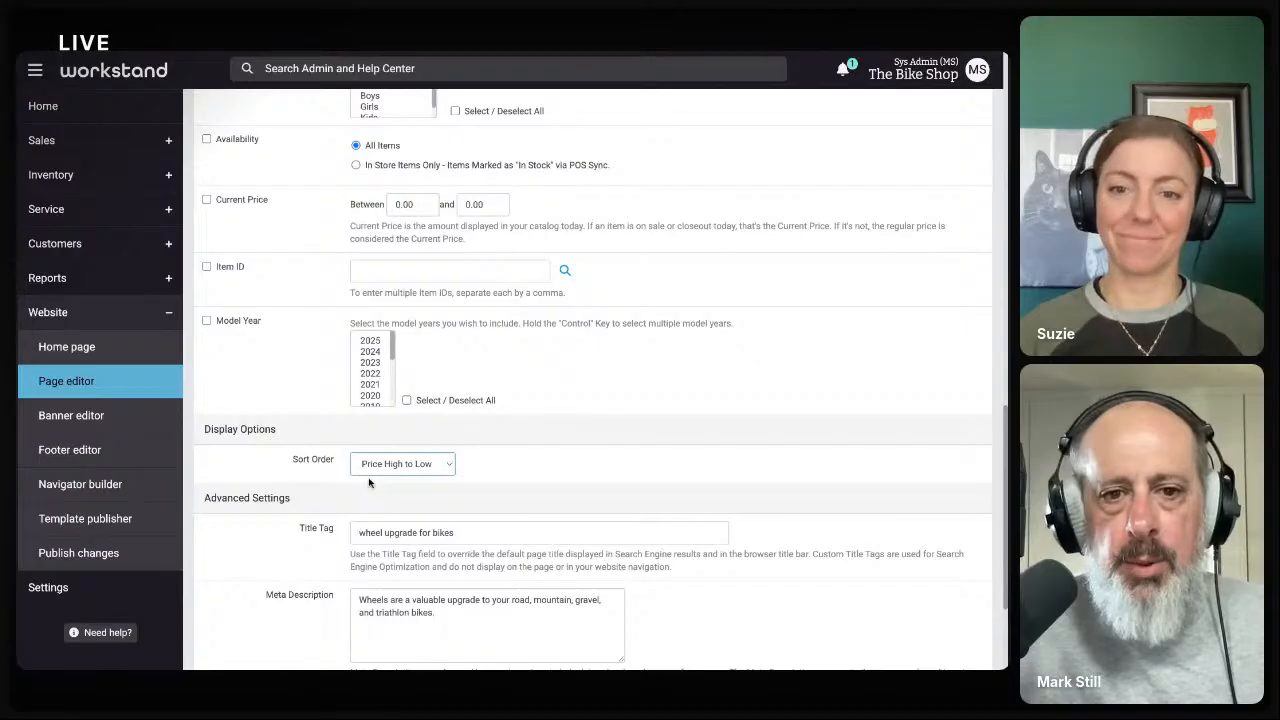
# - Try the Brands parameter with 3G Bikes selected, and switch the Specials parameter on and off again
pyautogui.scroll(5, 270, 372)
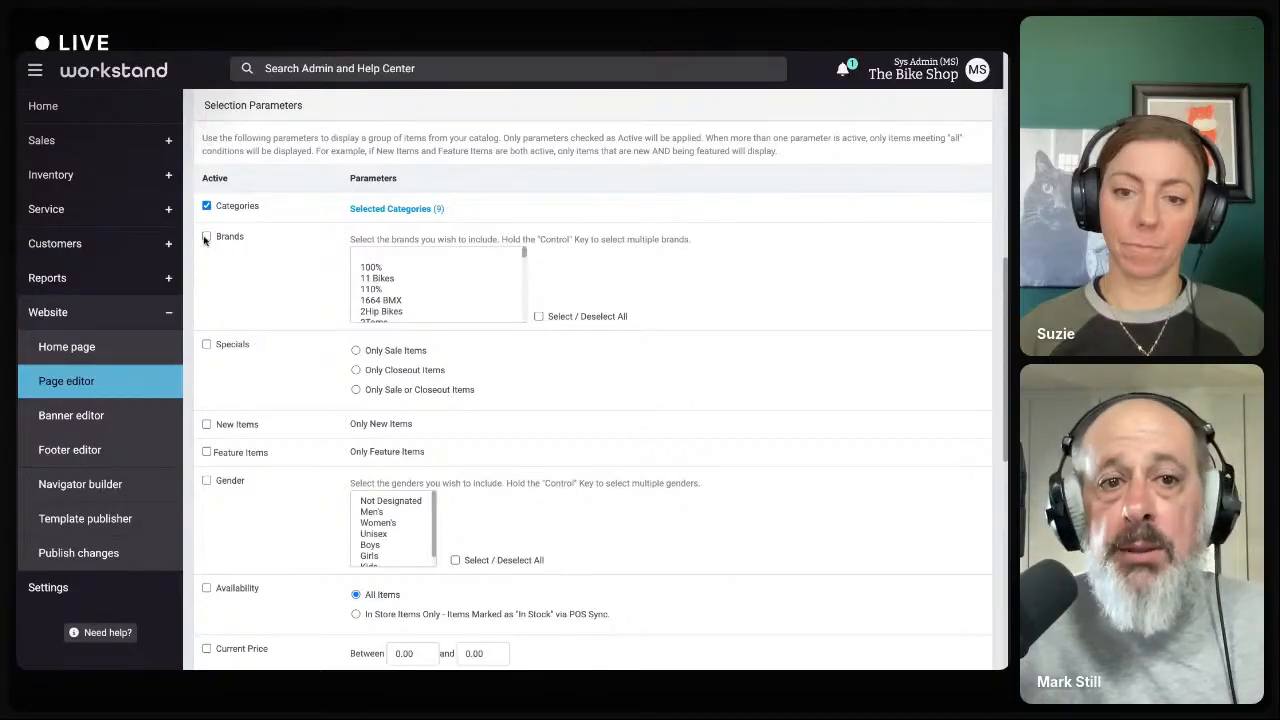
pyautogui.scroll(-2, 368, 299)
pyautogui.click(380, 300)
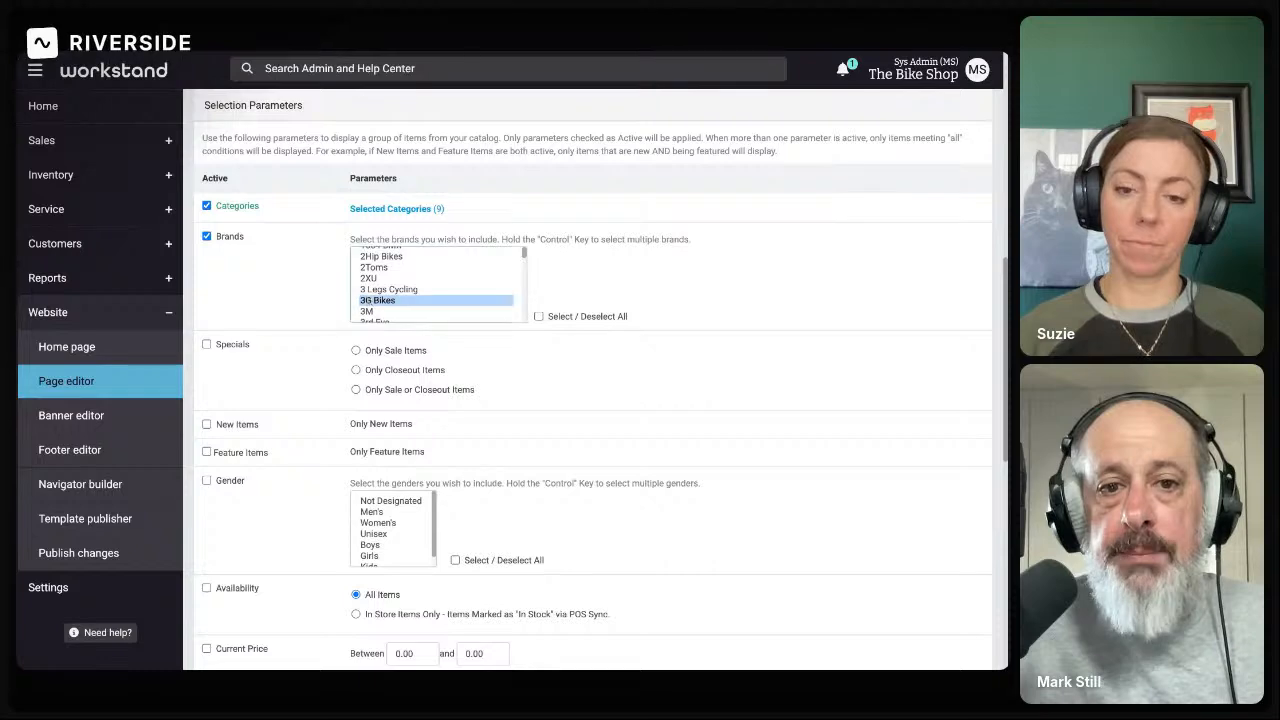
pyautogui.scroll(-1, 276, 307)
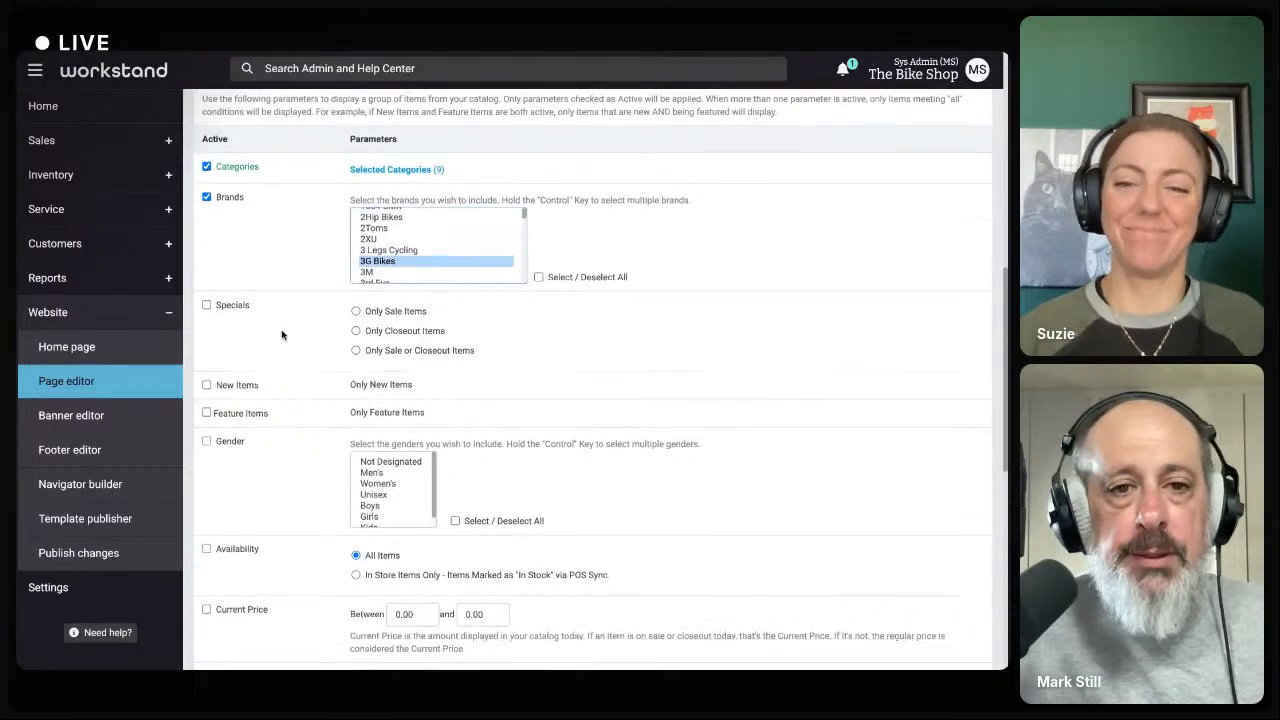
pyautogui.click(206, 267)
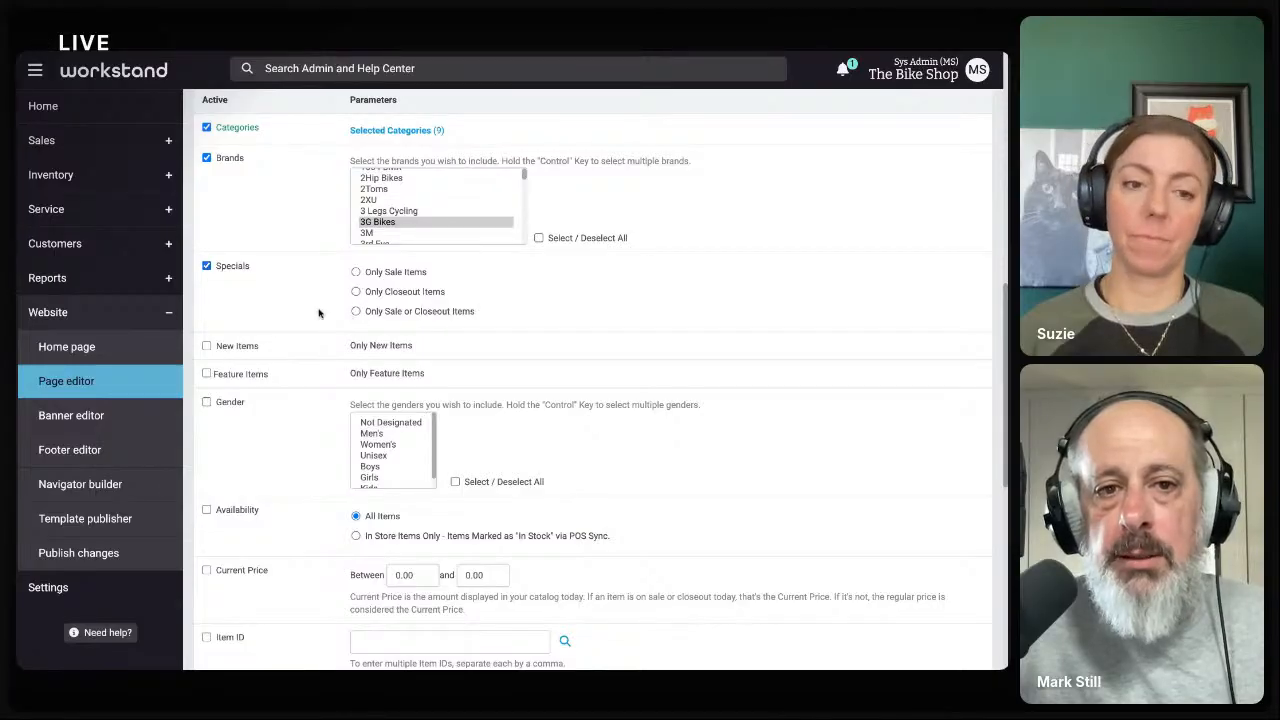
pyautogui.click(206, 267)
pyautogui.scroll(-2, 217, 354)
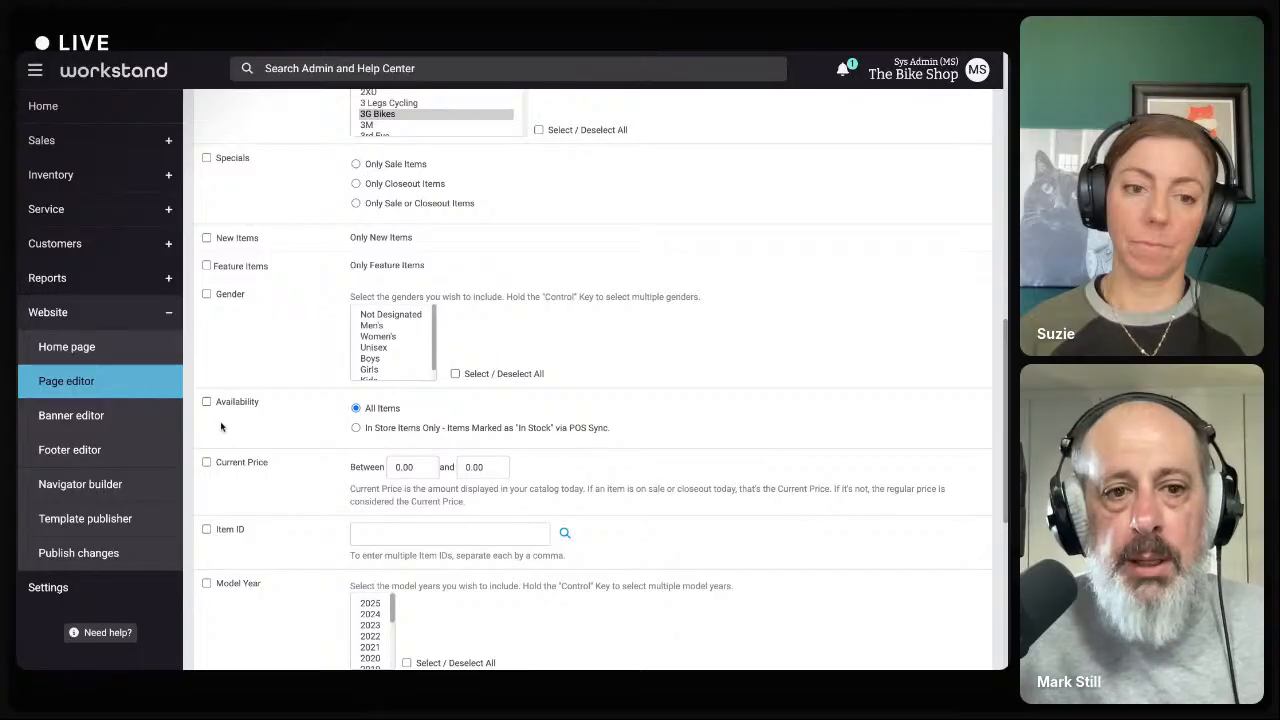
# - Activate the Availability parameter for In Store Items Only and read the note on combining active parameters
pyautogui.click(206, 401)
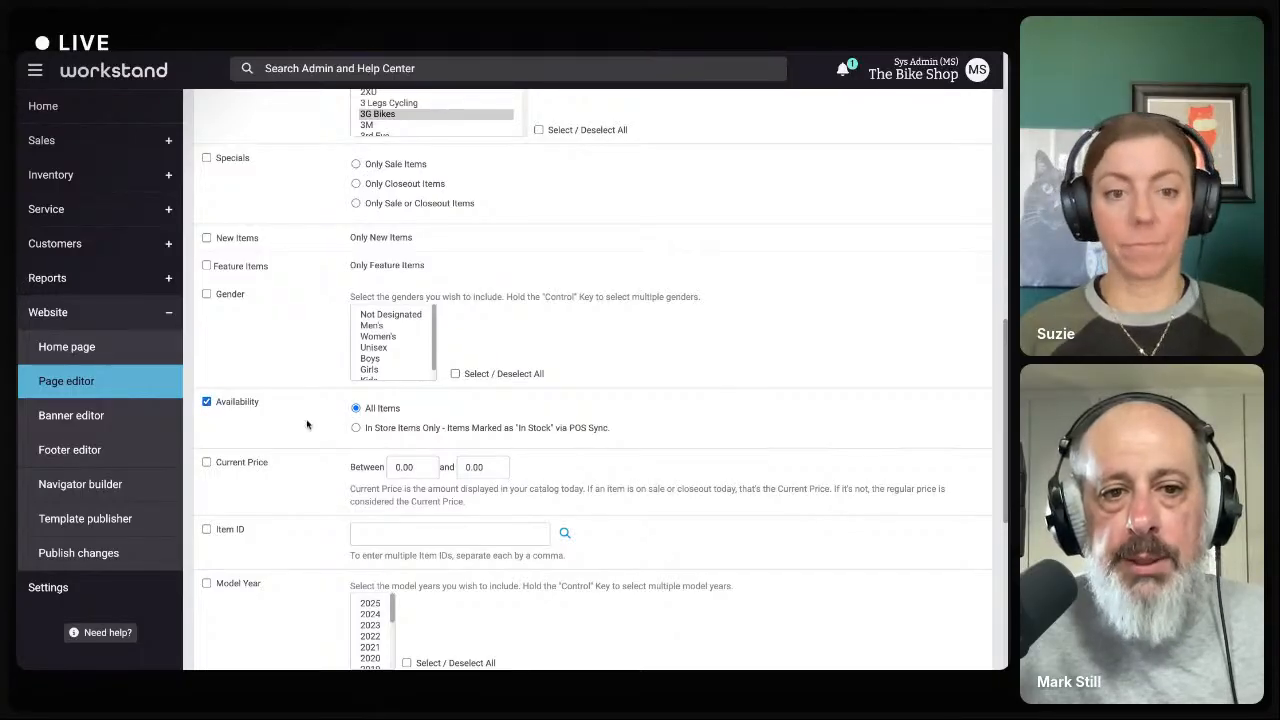
pyautogui.click(355, 428)
pyautogui.scroll(4, 316, 408)
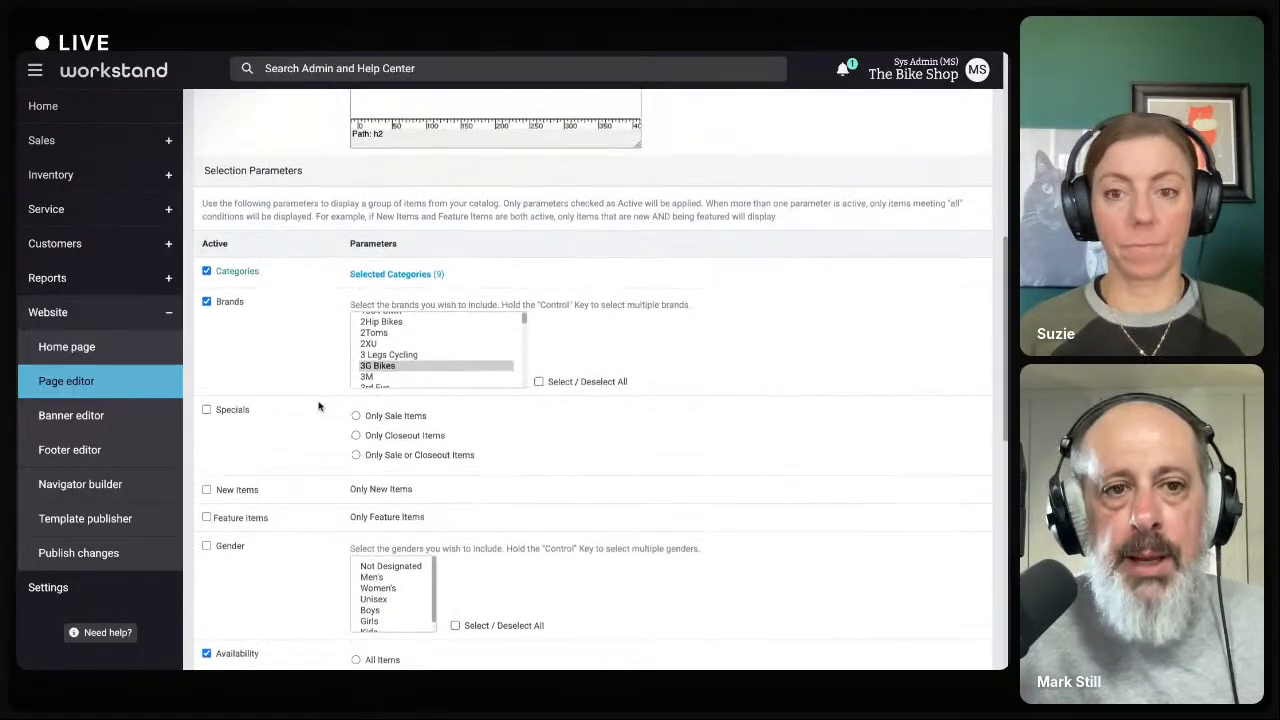
pyautogui.scroll(-1, 318, 406)
pyautogui.moveTo(706, 138); pyautogui.dragTo(886, 139)
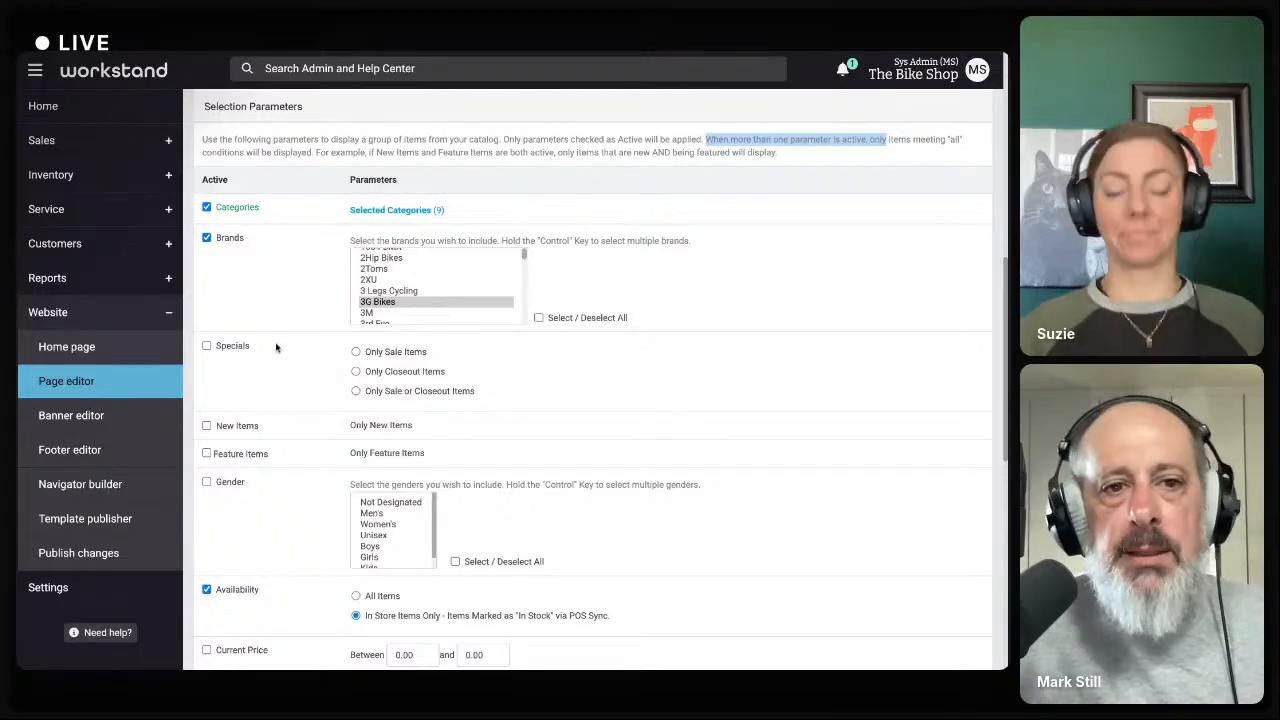
# - Deactivate the Brands parameter and save the changes to the Wheels catalog page
pyautogui.scroll(-1, 265, 322)
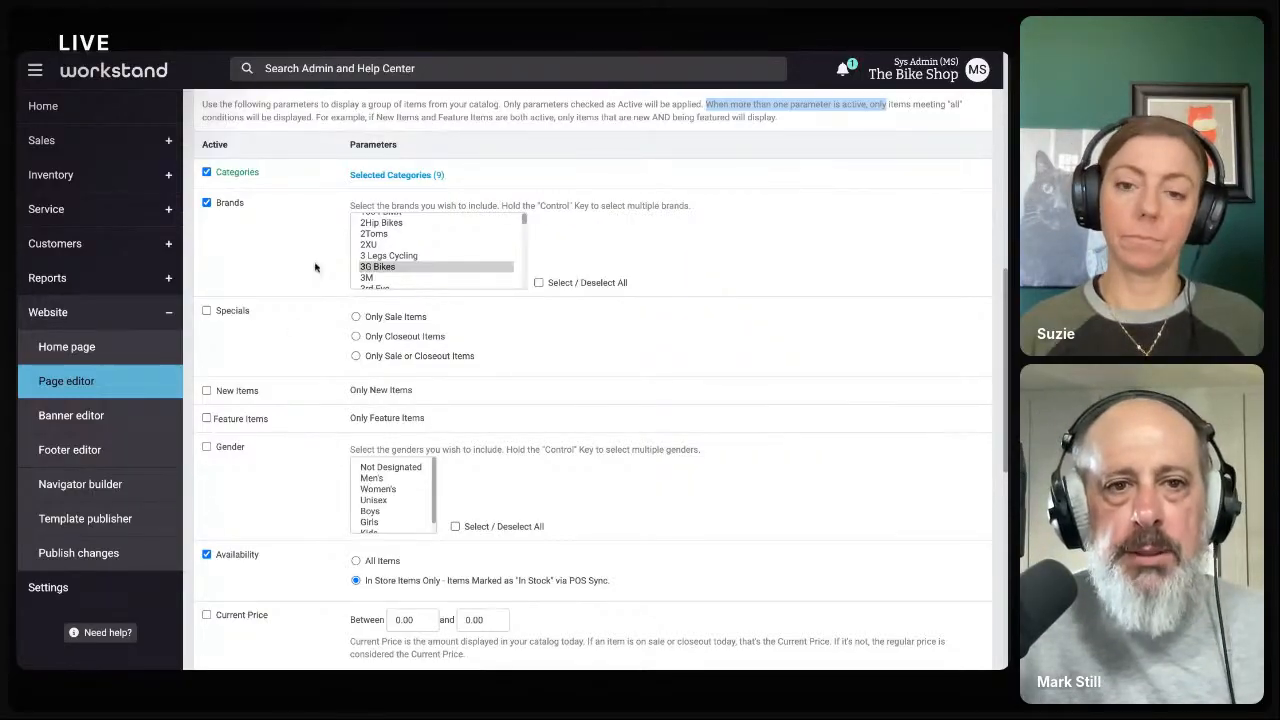
pyautogui.scroll(-3, 263, 295)
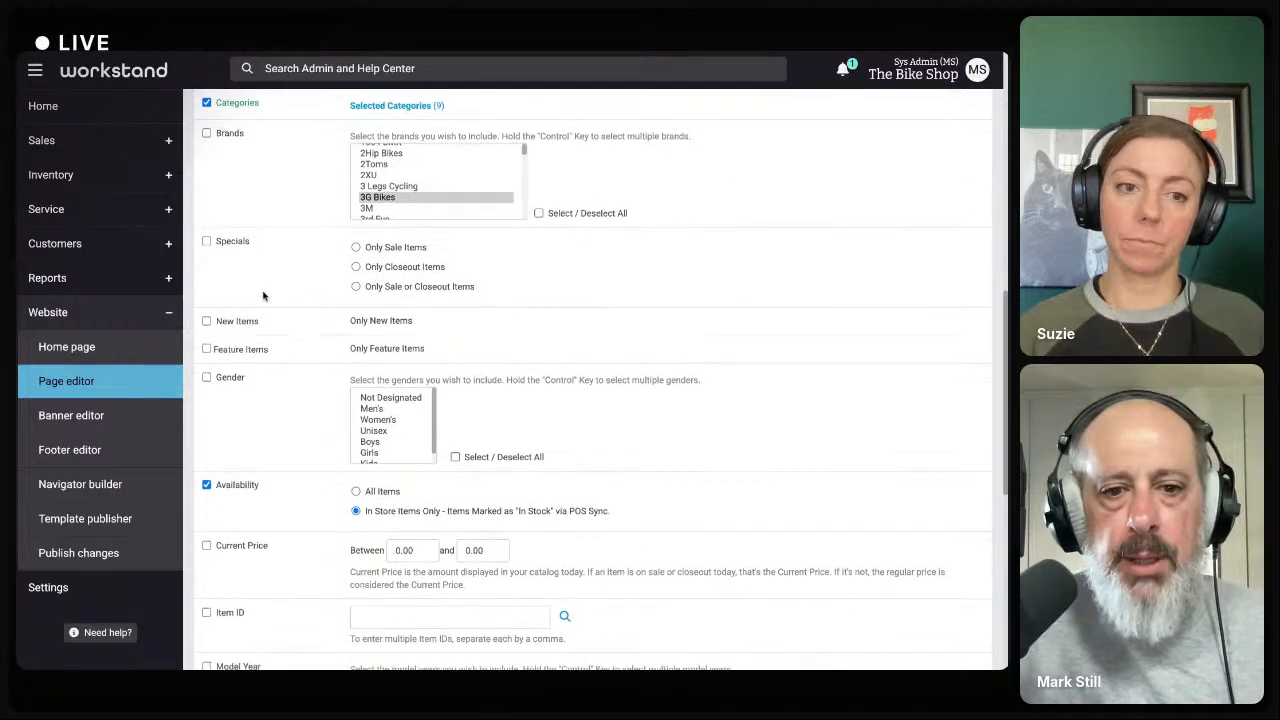
pyautogui.scroll(-10, 303, 473)
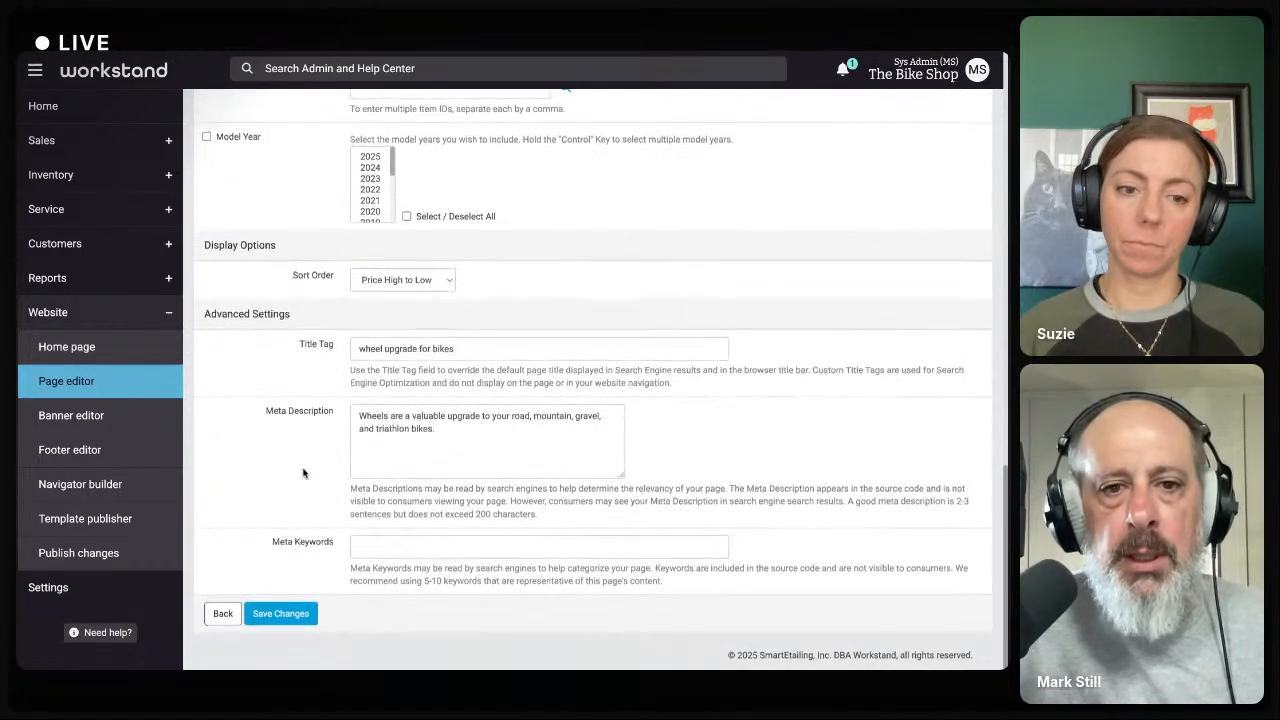
pyautogui.click(279, 615)
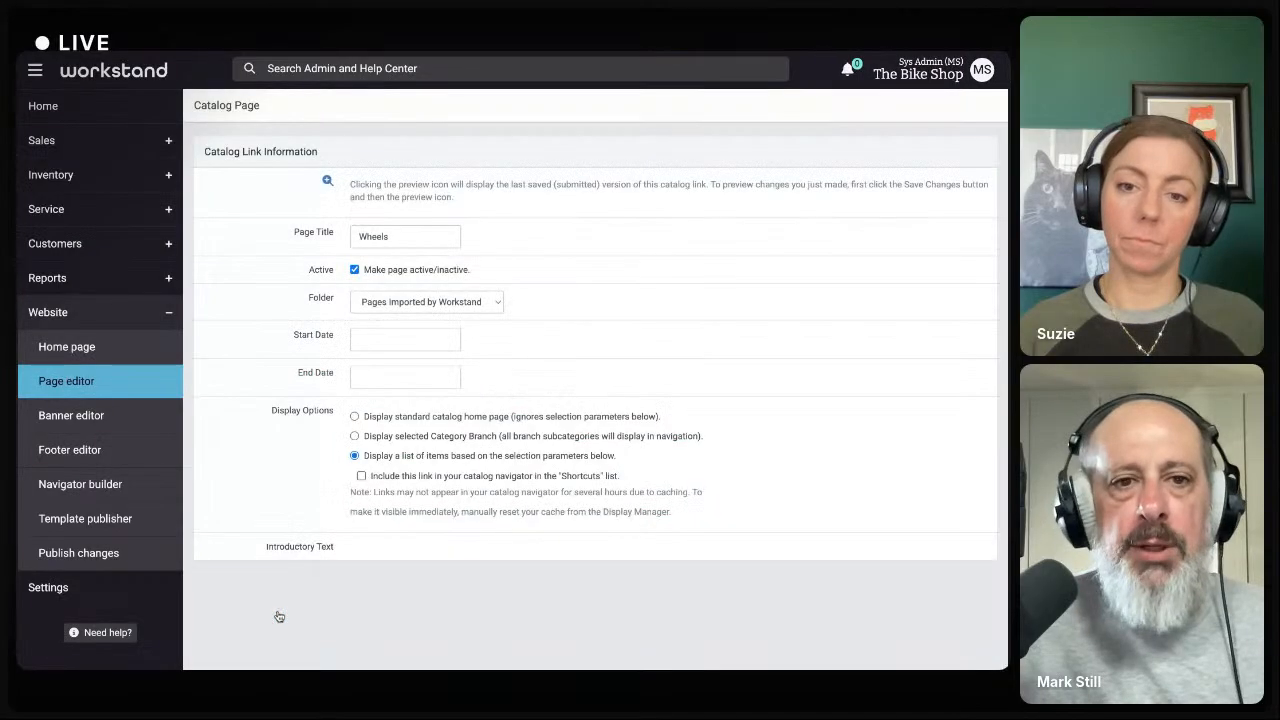
# - Preview the saved Wheels page with the availability restriction, examine its introductory text and products, and close the preview
pyautogui.click(328, 183)
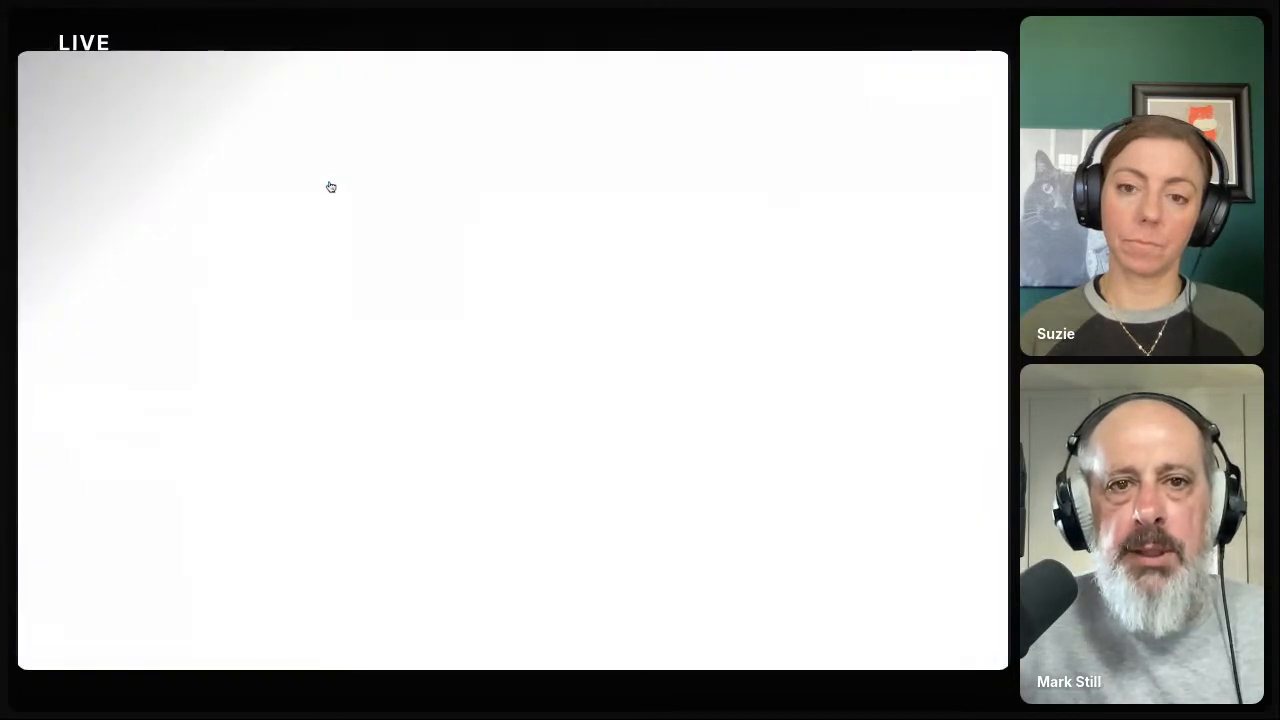
pyautogui.scroll(-3, 453, 381)
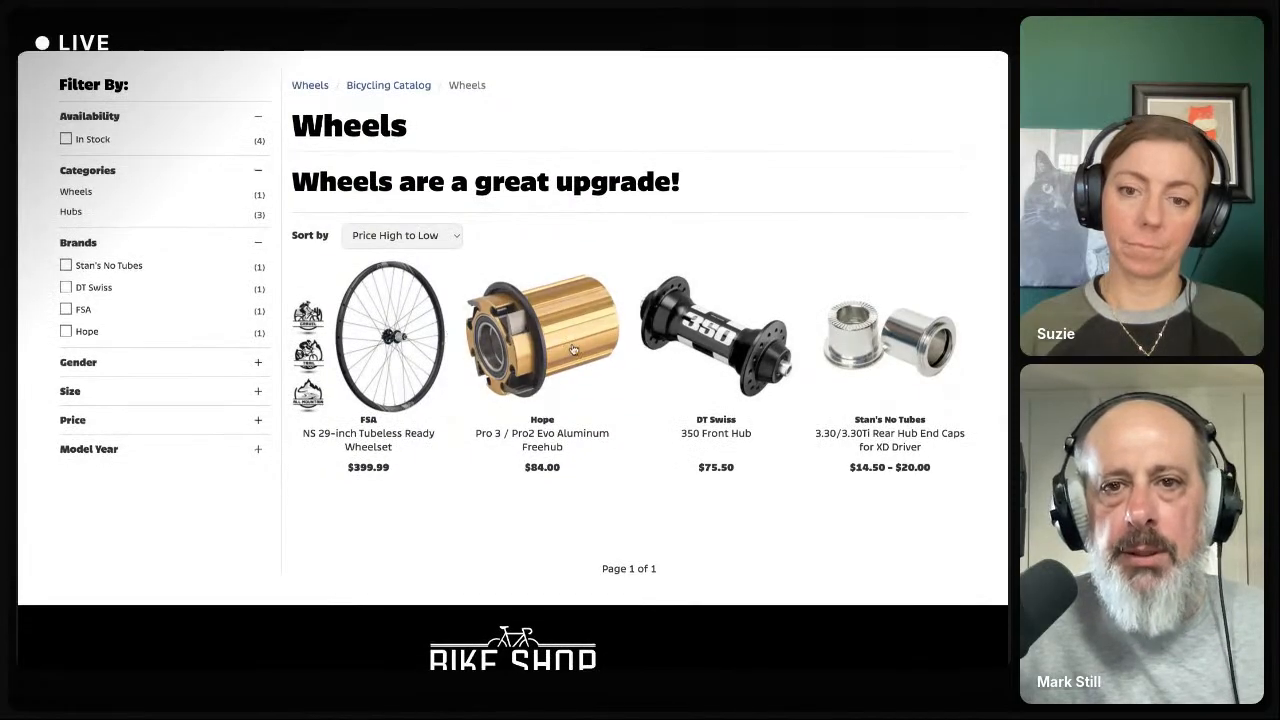
pyautogui.moveTo(690, 187); pyautogui.dragTo(378, 185)
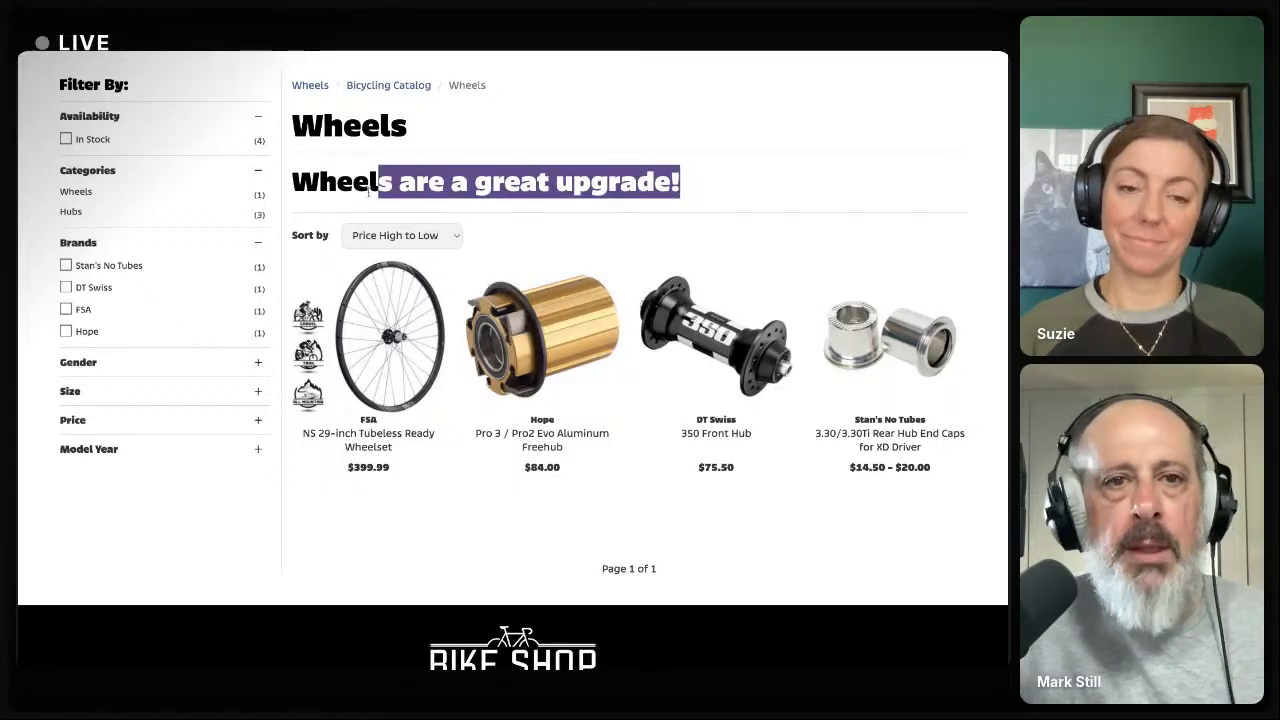
pyautogui.press('super+w')
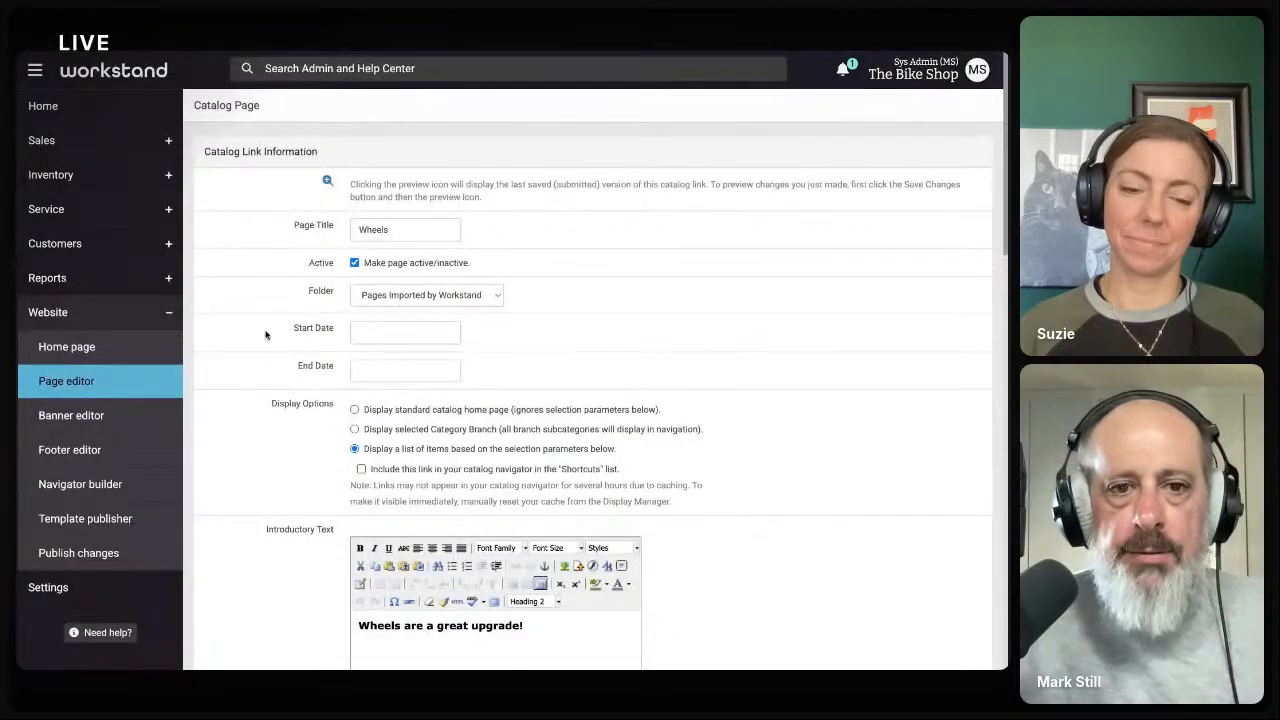
# - Deactivate the Availability parameter on the Wheels catalog page and save the changes
pyautogui.scroll(-10, 253, 461)
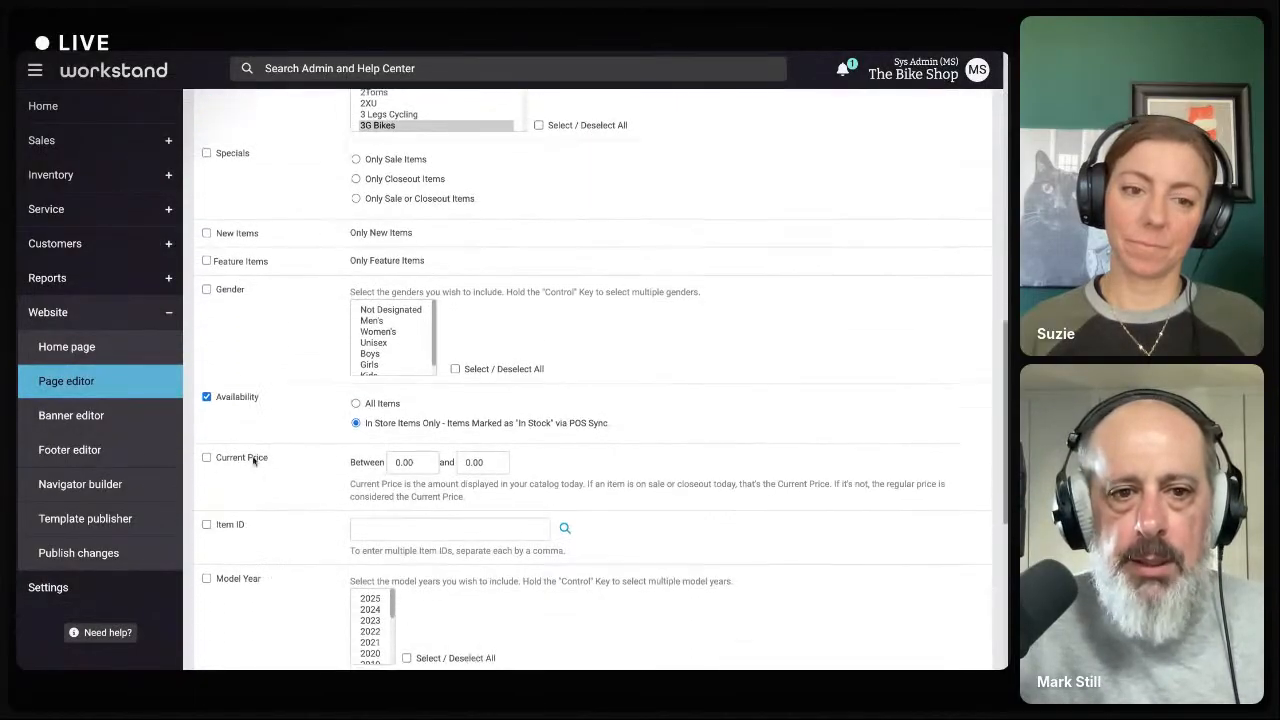
pyautogui.scroll(-1, 237, 459)
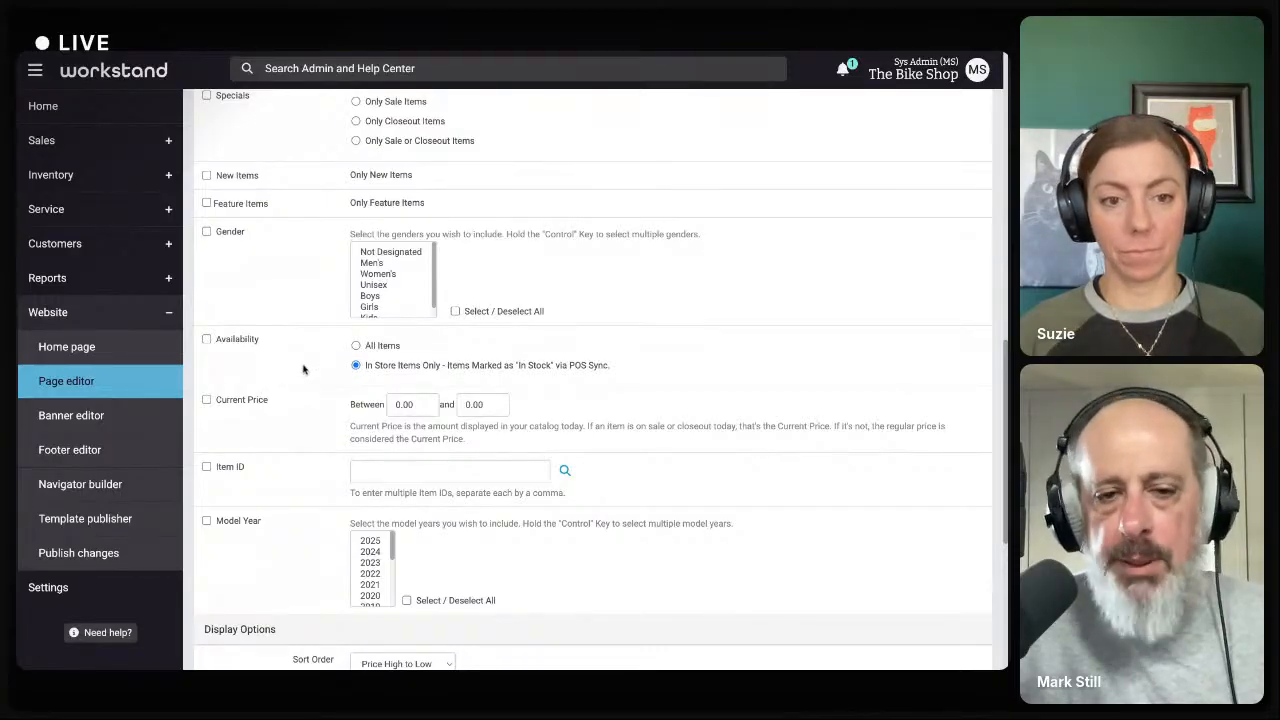
pyautogui.scroll(-7, 276, 638)
pyautogui.click(278, 620)
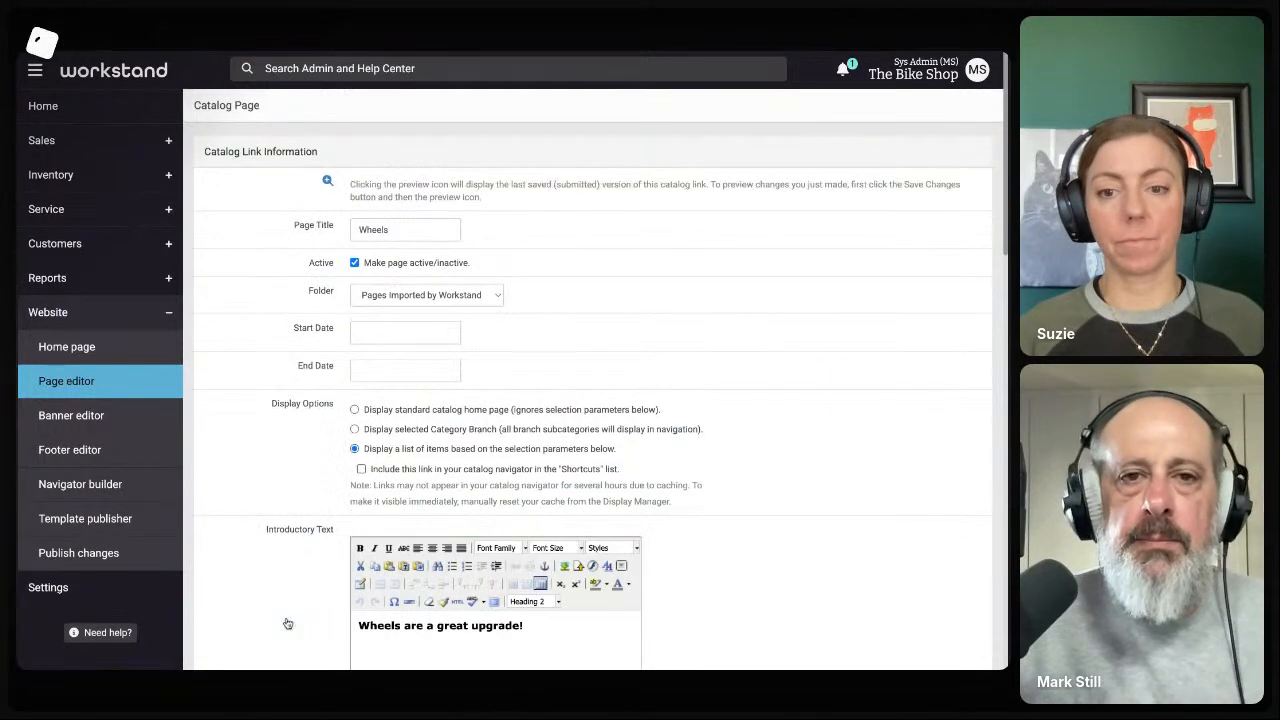
# - Preview the resaved Wheels page, examine its products and shopper filters, and try the In Stock availability filter
pyautogui.click(326, 183)
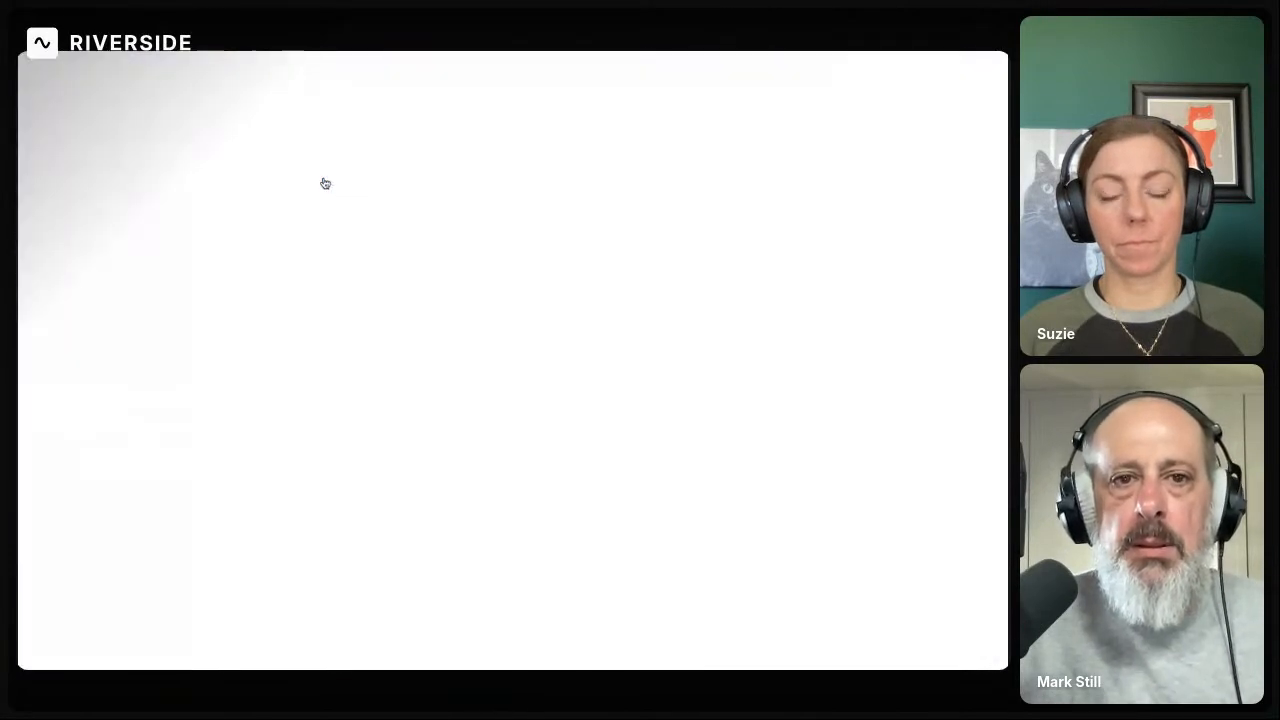
pyautogui.scroll(-1, 534, 336)
pyautogui.scroll(-2, 534, 336)
pyautogui.scroll(2, 534, 336)
pyautogui.scroll(1, 531, 205)
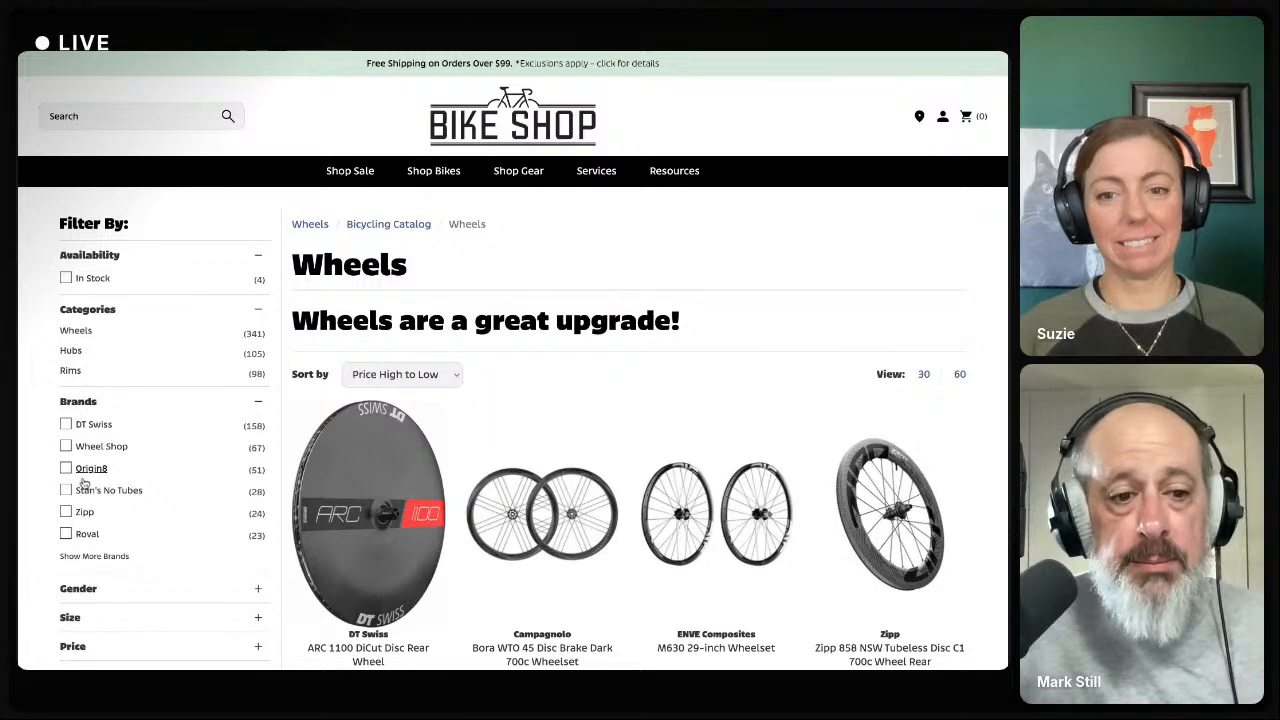
pyautogui.scroll(-1, 86, 459)
pyautogui.scroll(1, 91, 367)
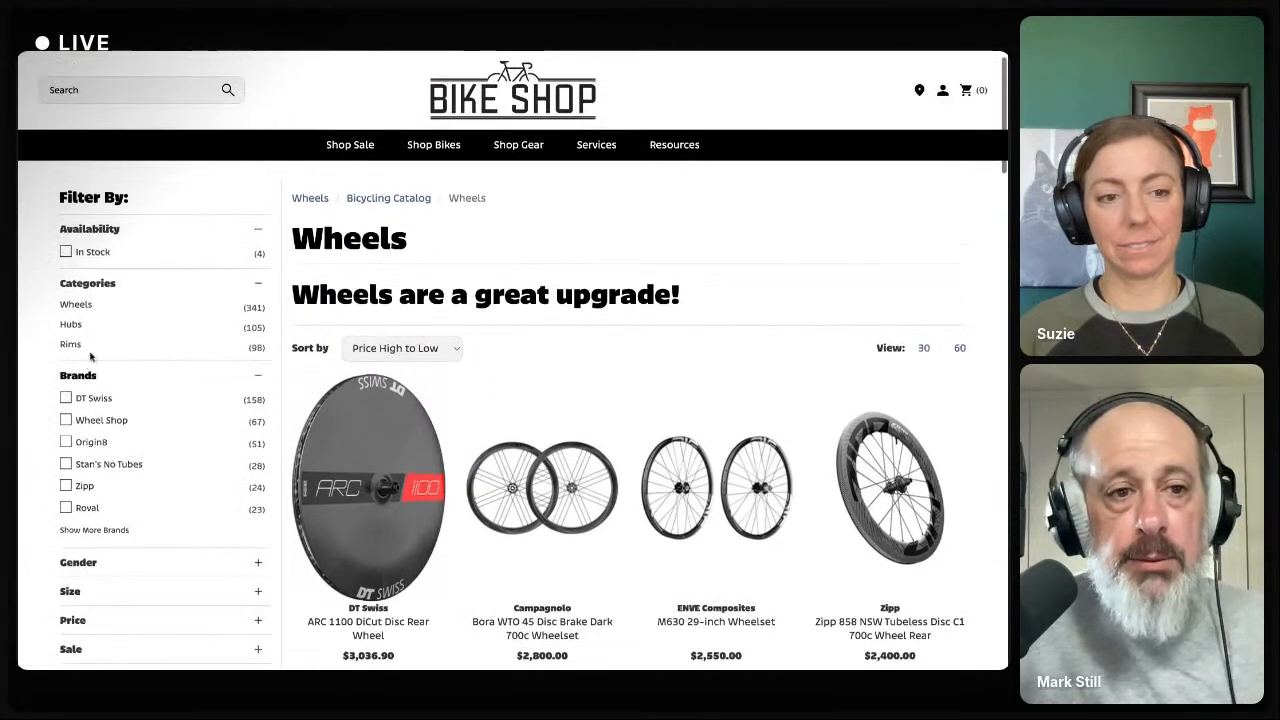
pyautogui.click(65, 254)
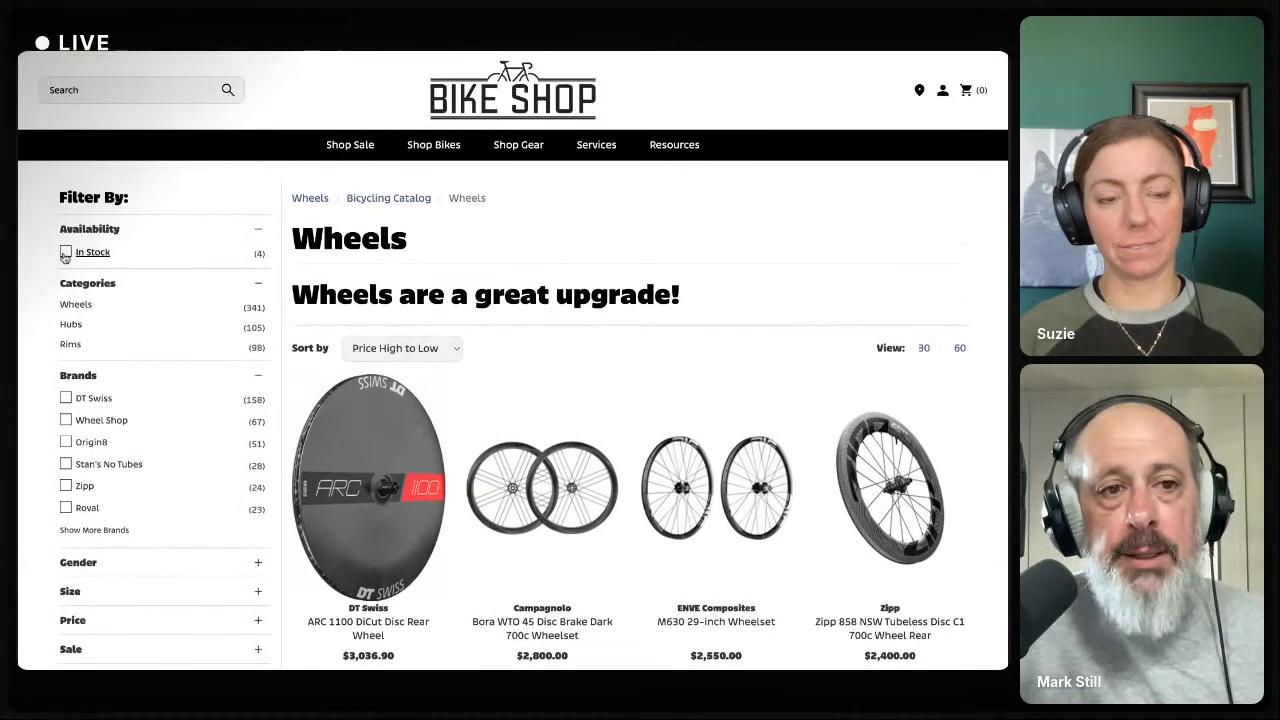
pyautogui.click(66, 319)
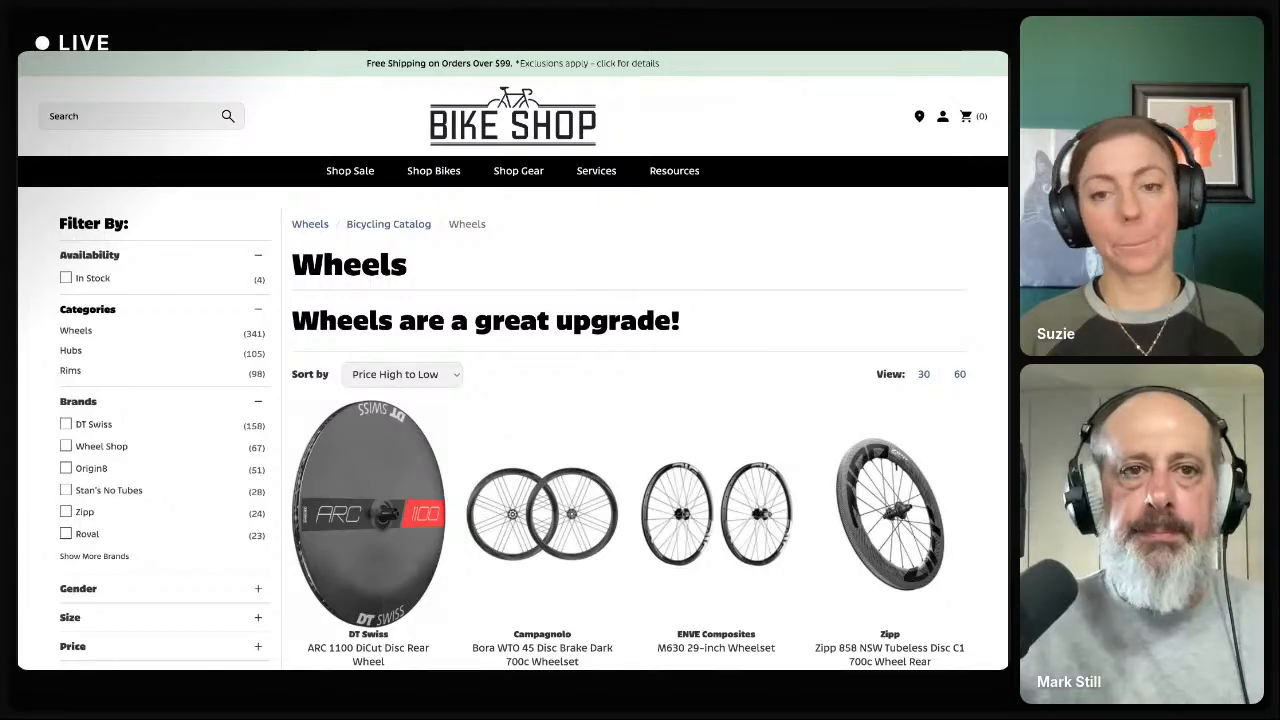
# - Return to the admin site, open the website's home page for editing, and examine its gift guide banner and introductory section
pyautogui.hotkey('ctrl', 'Tab')
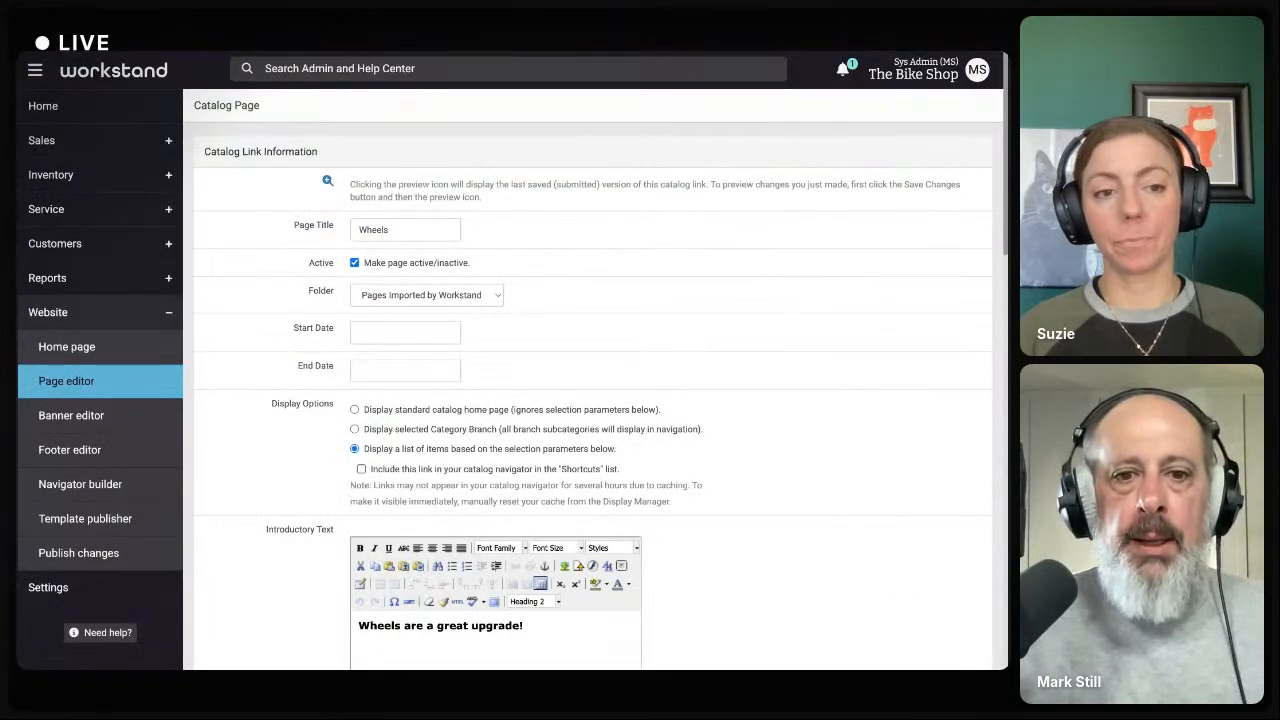
pyautogui.scroll(-3, 114, 535)
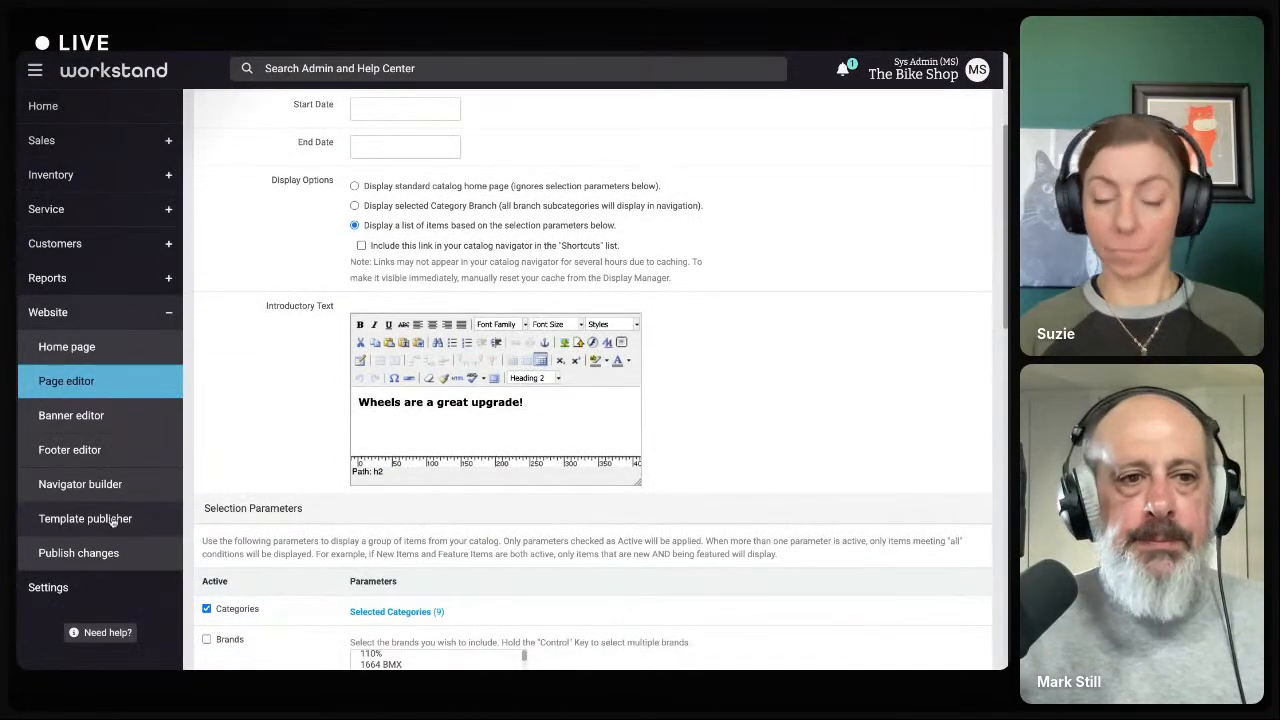
pyautogui.click(72, 356)
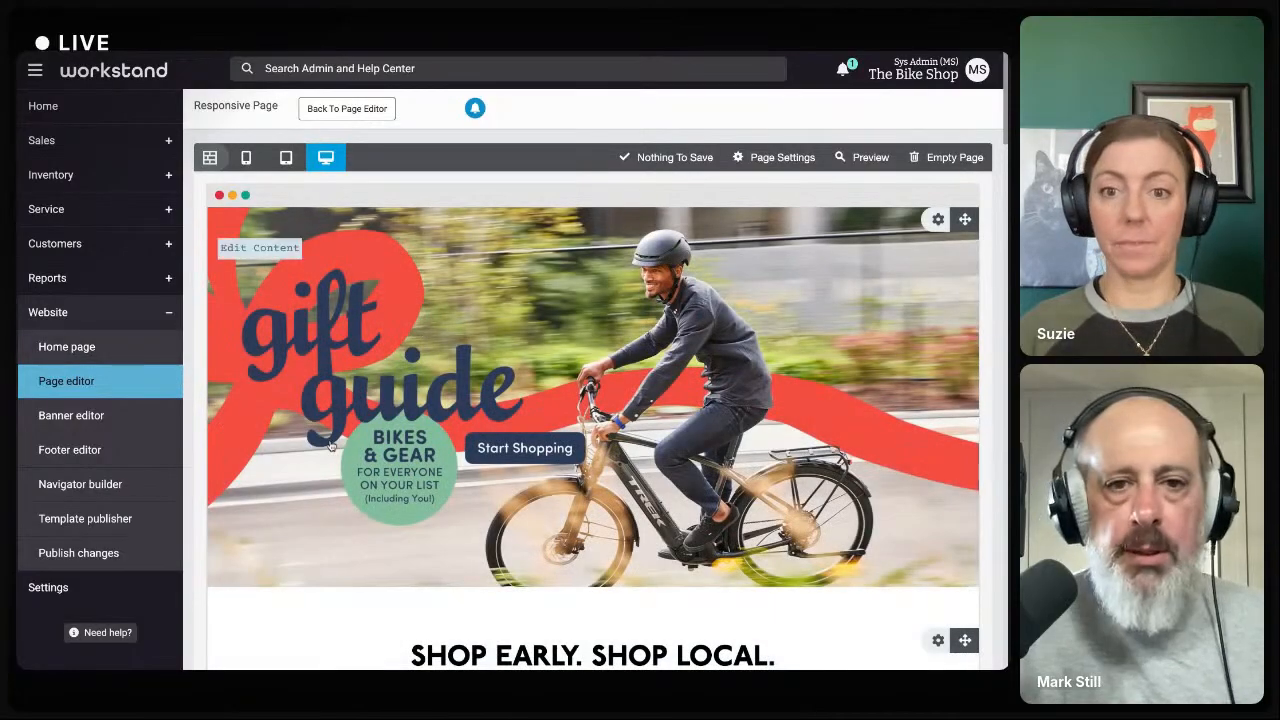
pyautogui.scroll(-3, 331, 446)
pyautogui.scroll(1, 331, 446)
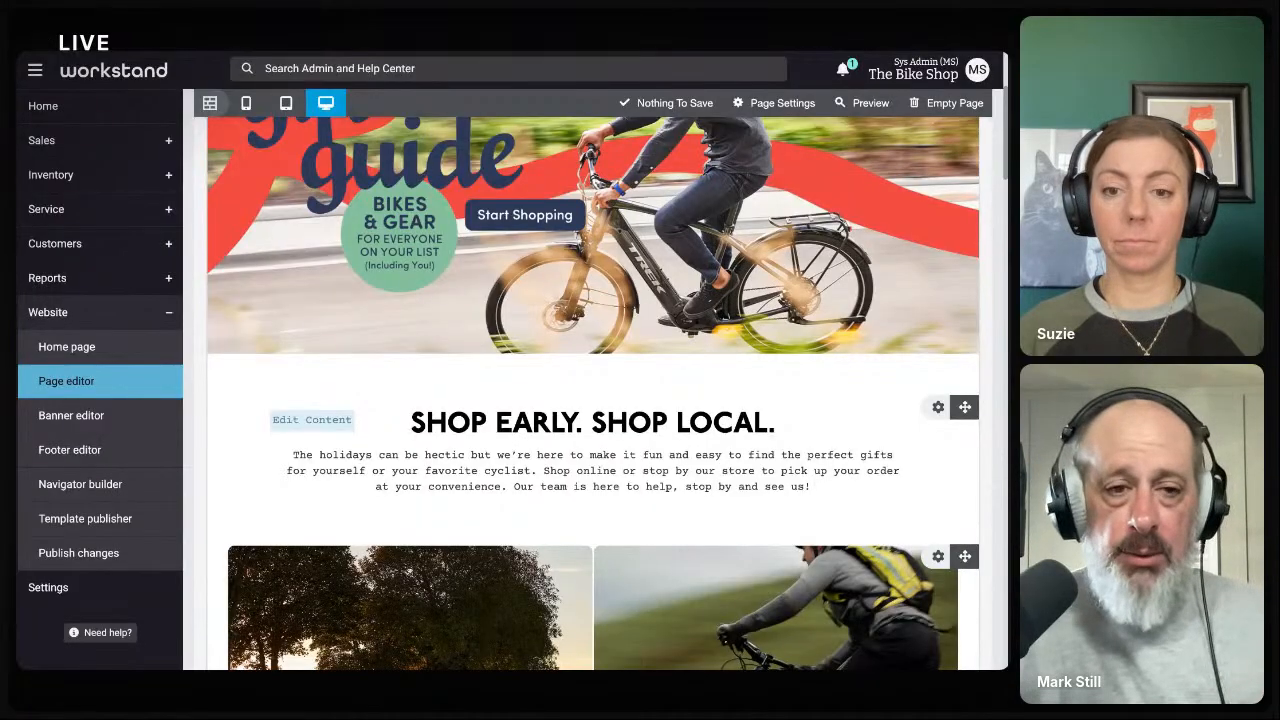
# - Add a Catalog block to the home page between the gift guide banner and the Shop Early. Shop Local. section
pyautogui.scroll(2, 593, 390)
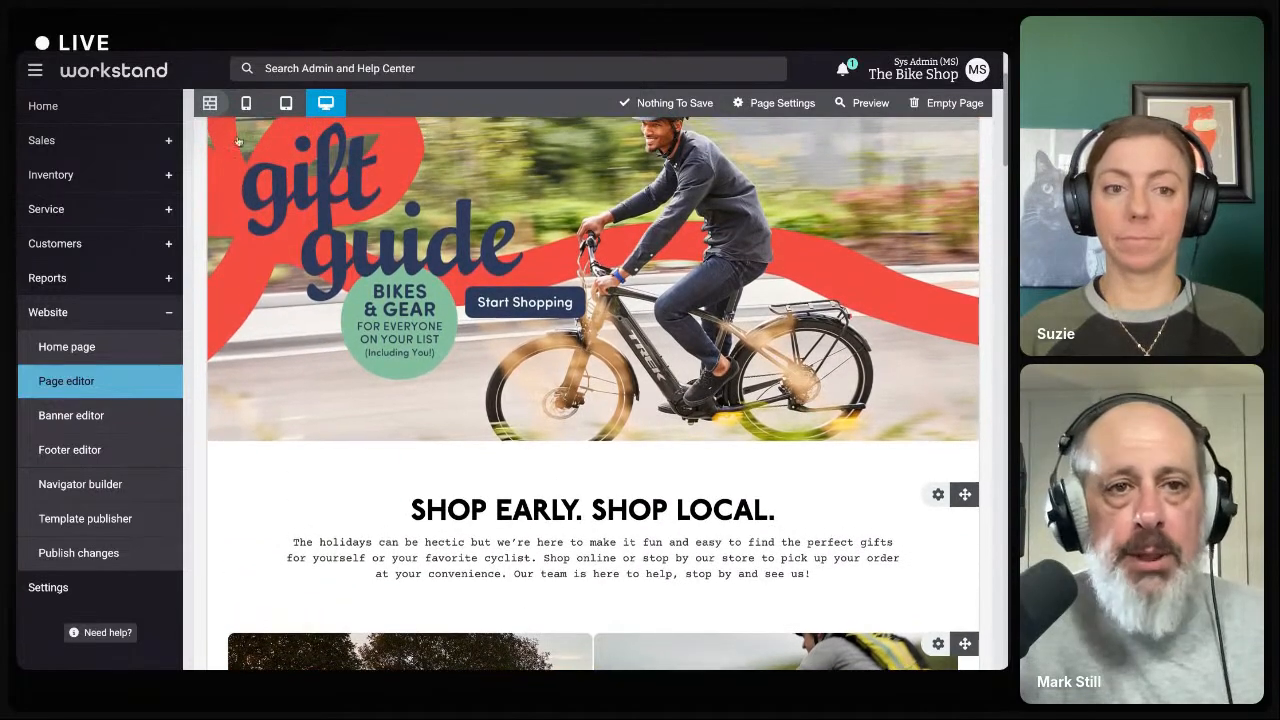
pyautogui.click(210, 103)
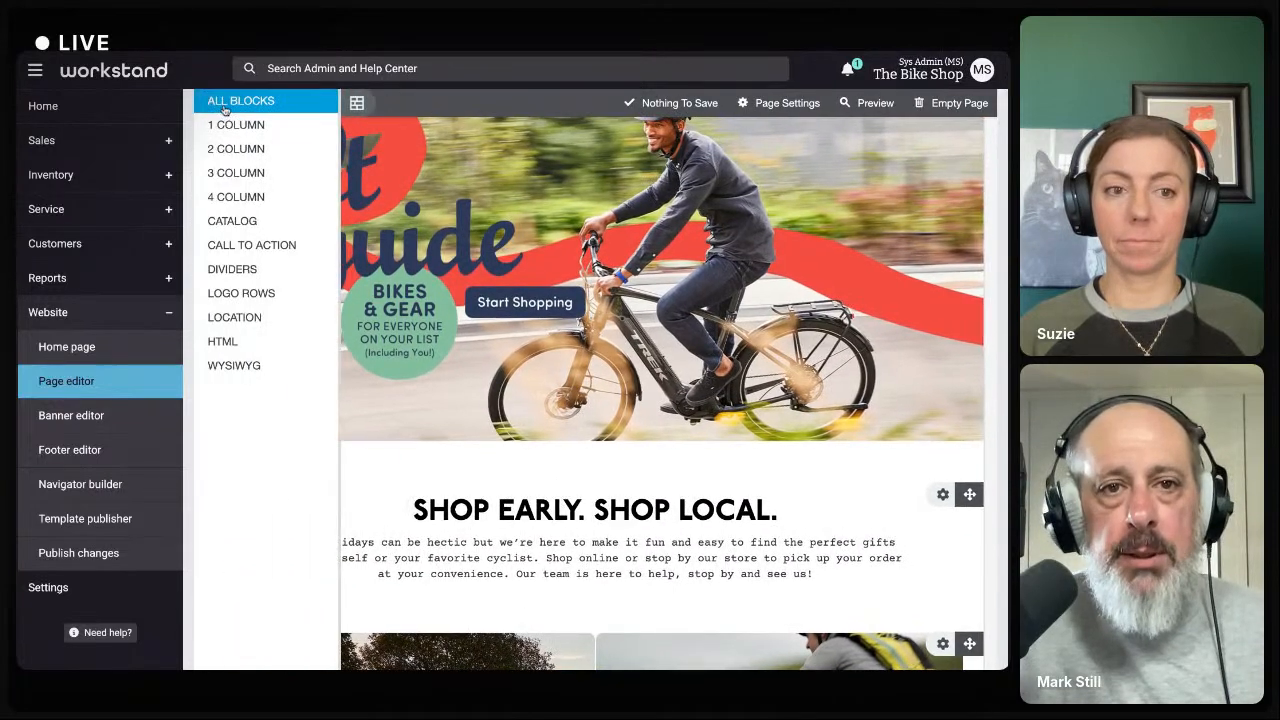
pyautogui.click(236, 226)
pyautogui.moveTo(401, 118); pyautogui.dragTo(560, 520)
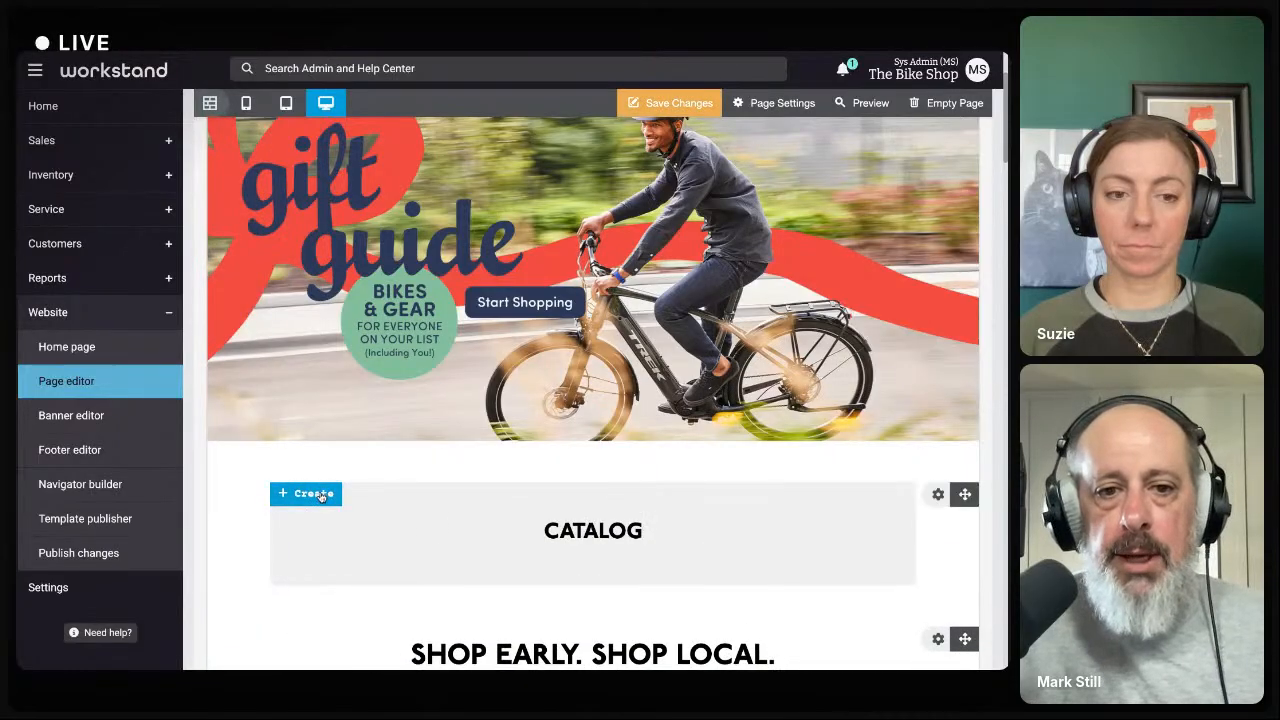
# - Start creating content for the new catalog block and title it Wheels
pyautogui.click(321, 496)
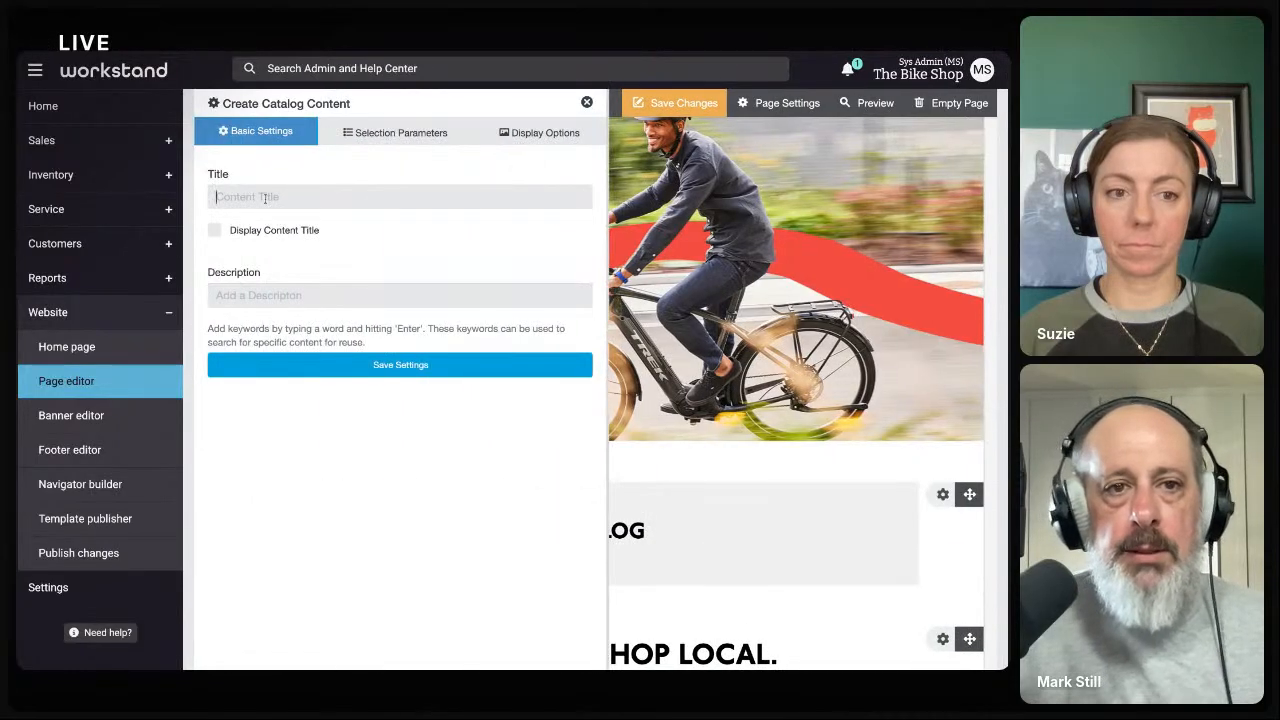
pyautogui.write('WH')
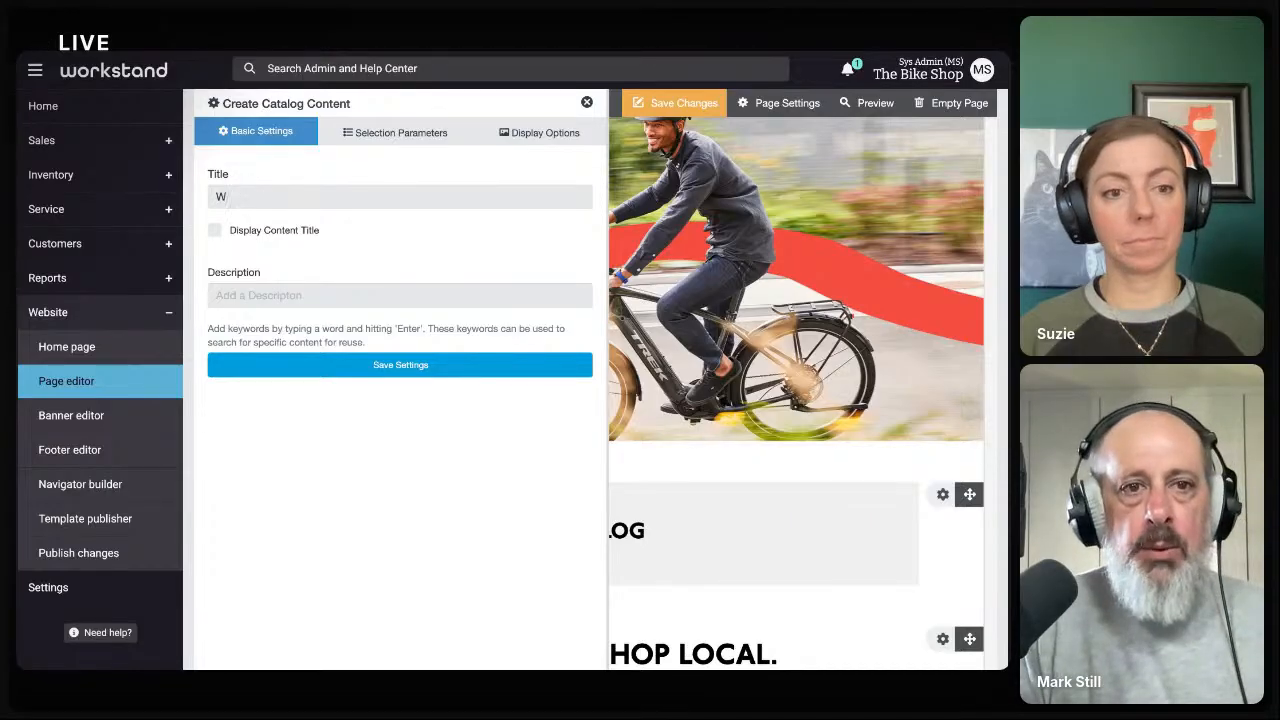
pyautogui.press('BackSpace')
pyautogui.write('eh')
pyautogui.write('els')
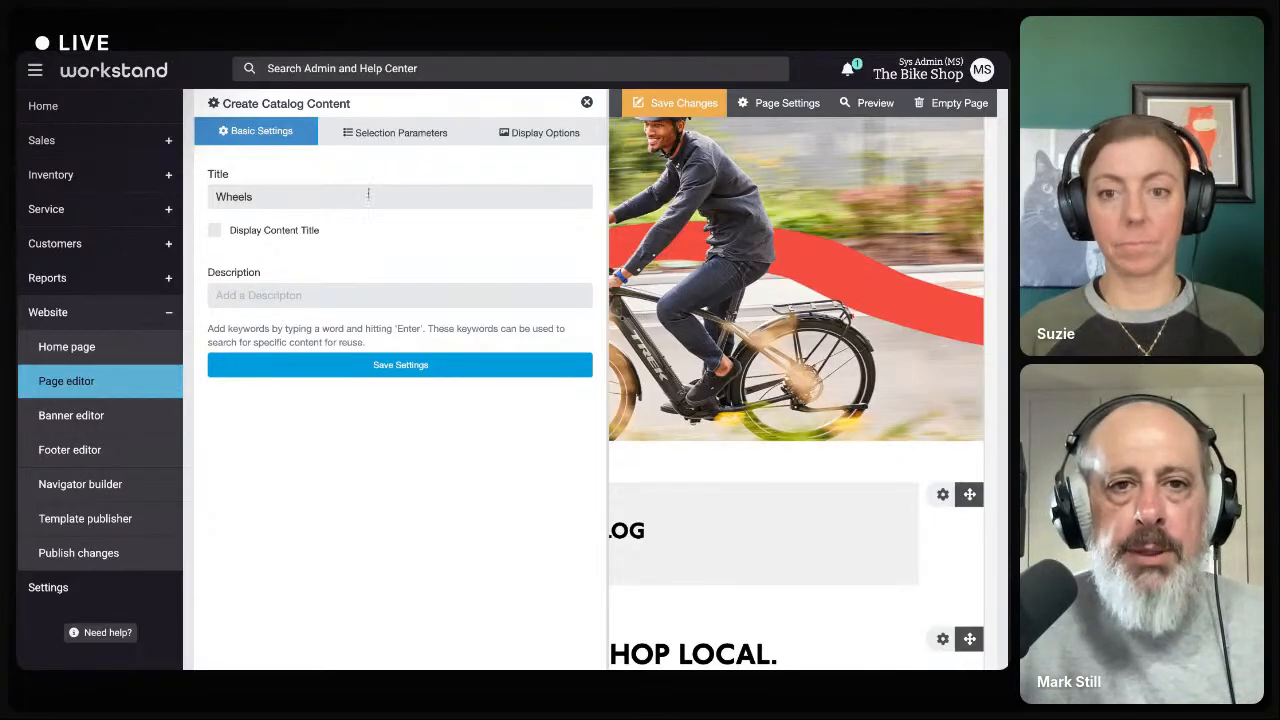
# - Activate the Categories parameter and select subcategories under Wheels, including Wheels, Hubs and Rims, leaving out Parts & Accessories
pyautogui.click(393, 136)
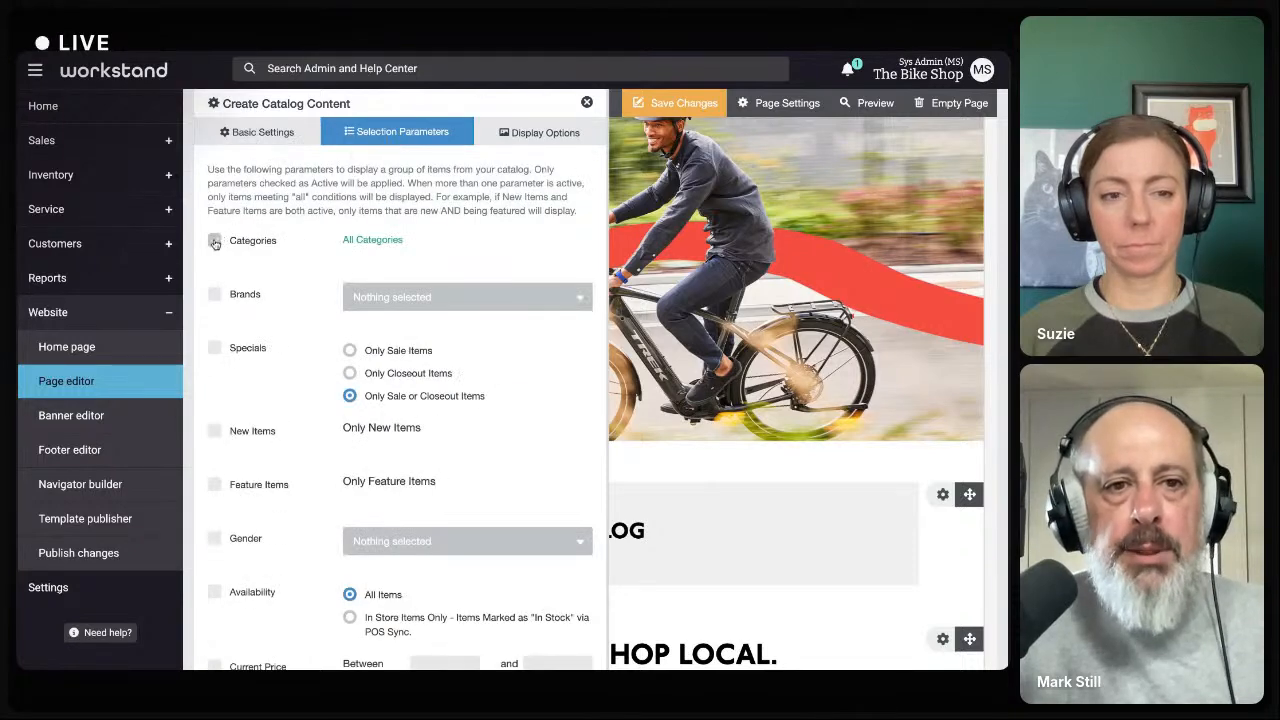
pyautogui.click(355, 240)
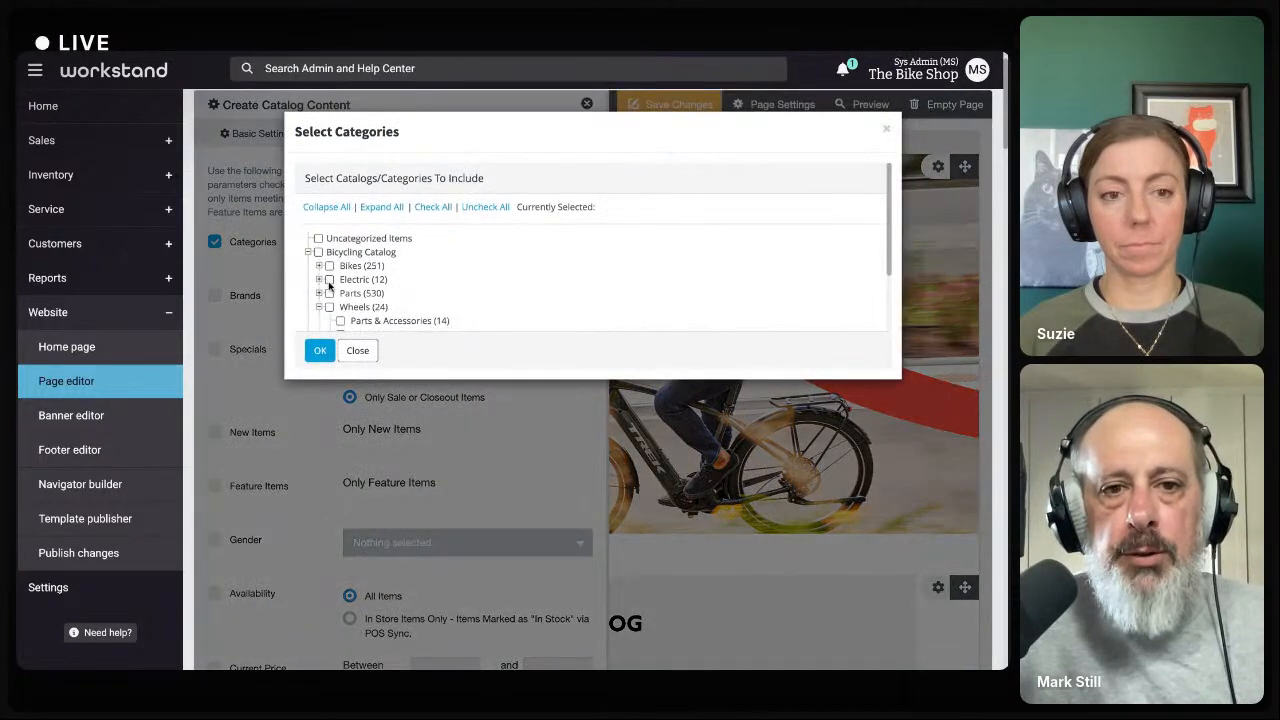
pyautogui.click(330, 308)
pyautogui.scroll(-2, 345, 240)
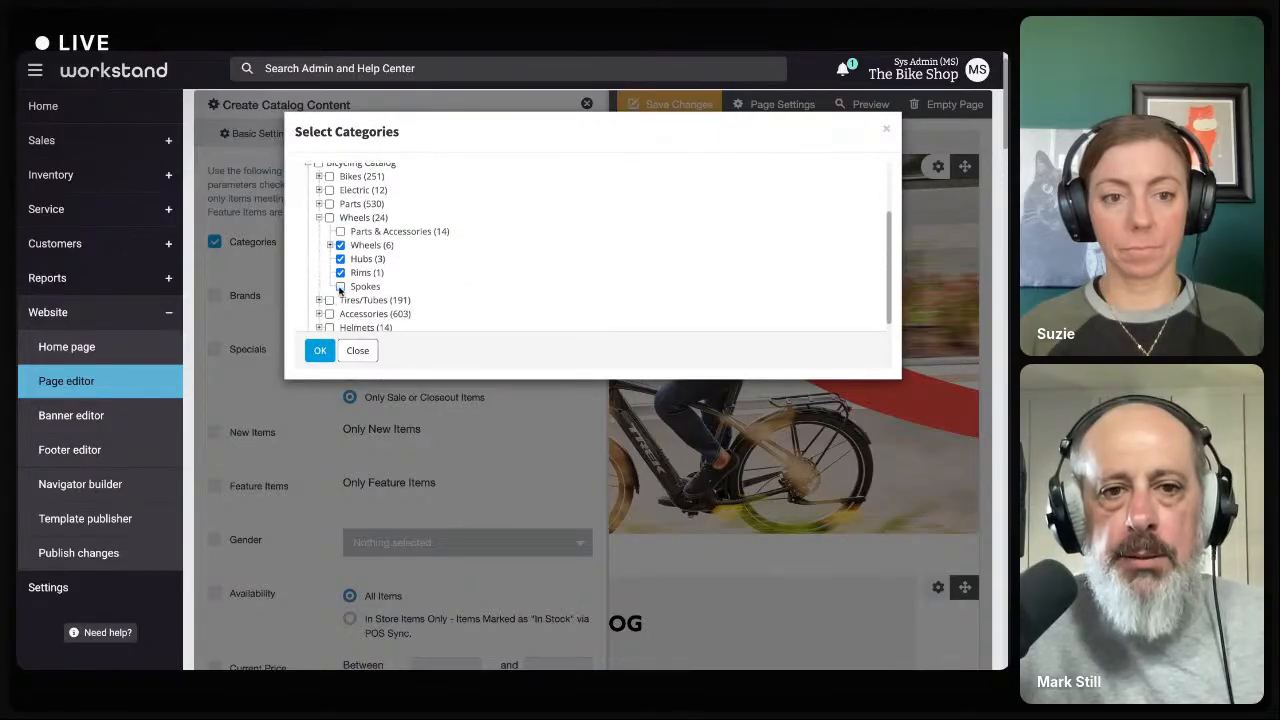
pyautogui.click(320, 351)
# - Review the remaining selection parameters, save the Wheels catalog content settings, and save the home page changes
pyautogui.scroll(-1, 325, 355)
pyautogui.scroll(-1, 315, 350)
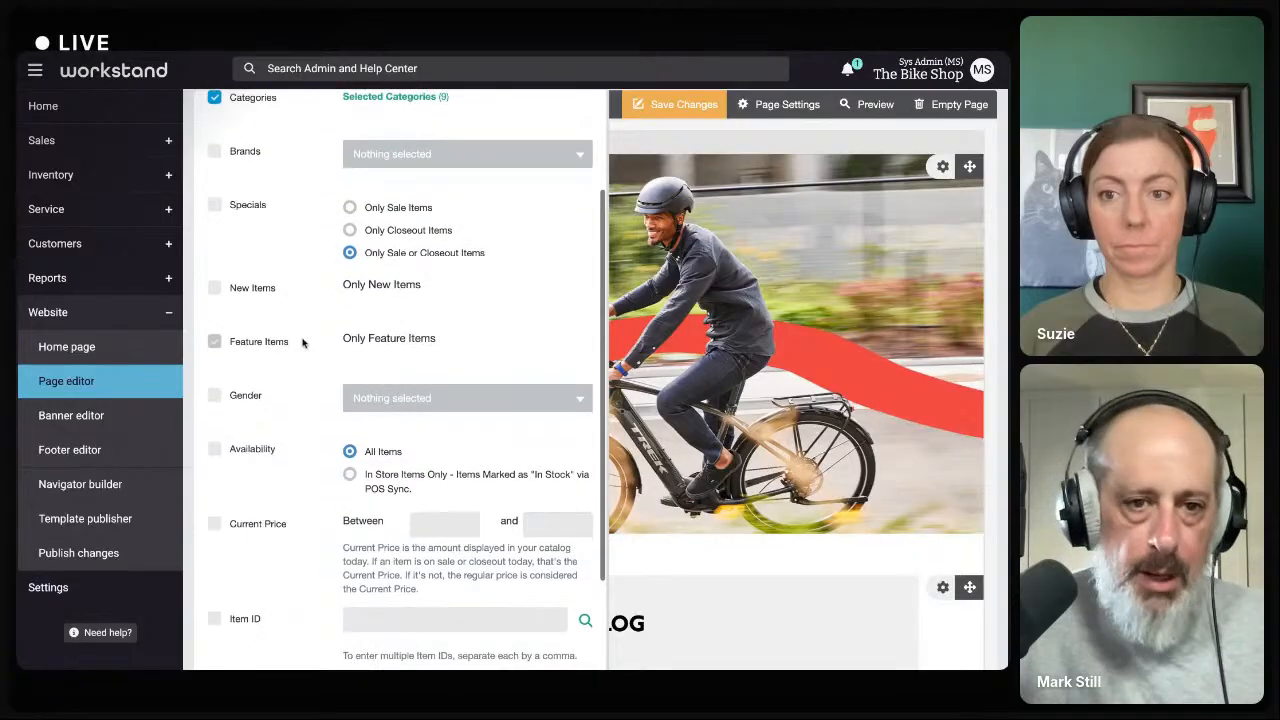
pyautogui.scroll(-2, 294, 440)
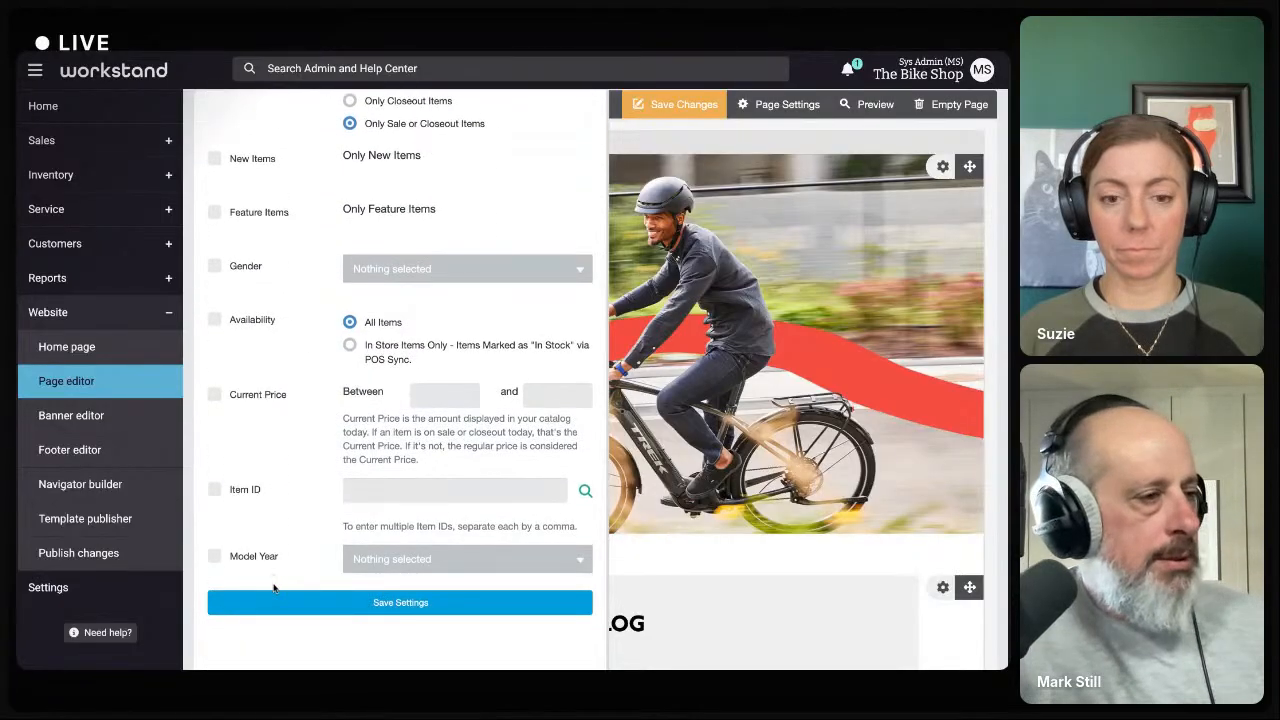
pyautogui.click(433, 604)
pyautogui.scroll(-3, 428, 607)
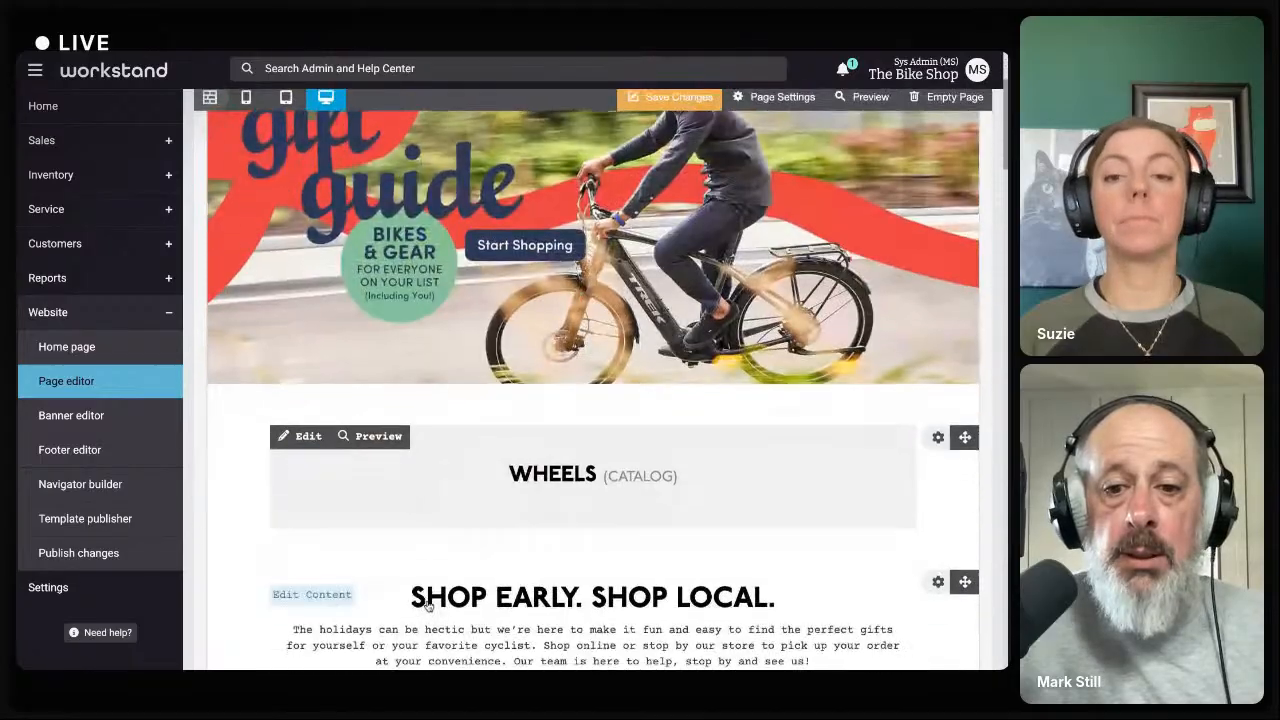
pyautogui.click(646, 115)
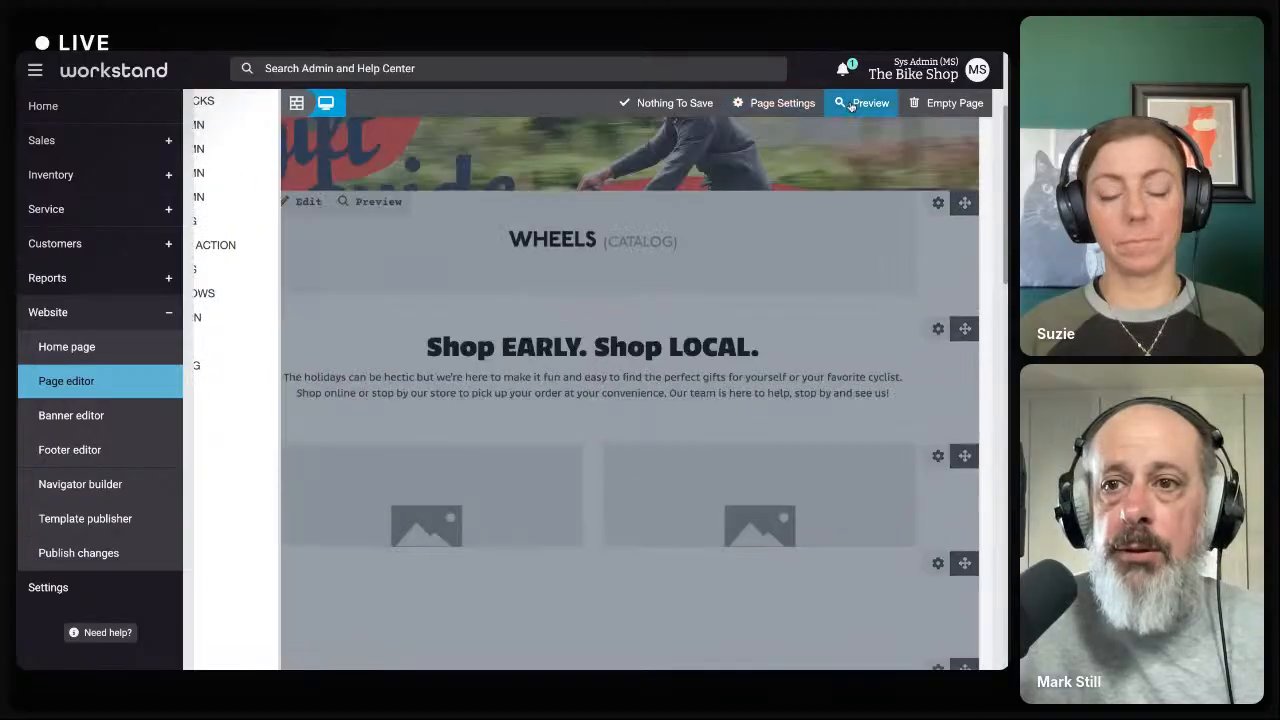
# - Preview the home page, examine the Wheels carousel and the product sections below it, and return to the page editor
pyautogui.click(851, 106)
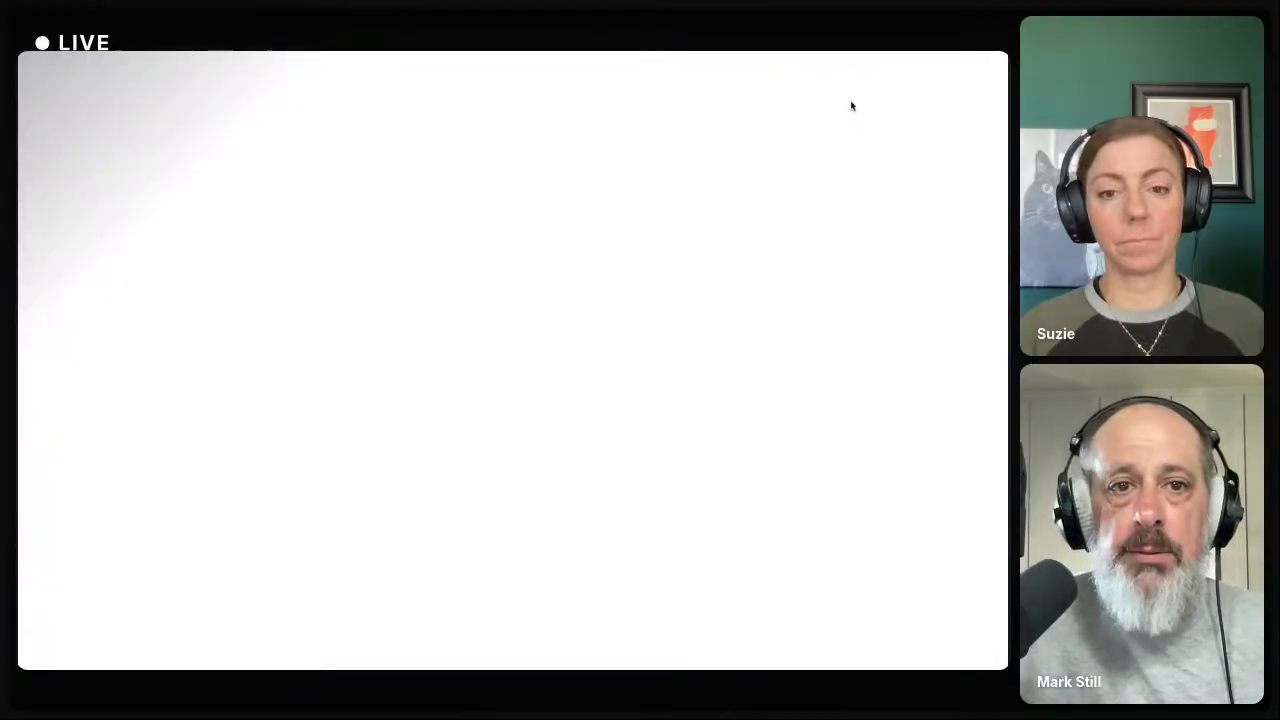
pyautogui.scroll(-3, 440, 396)
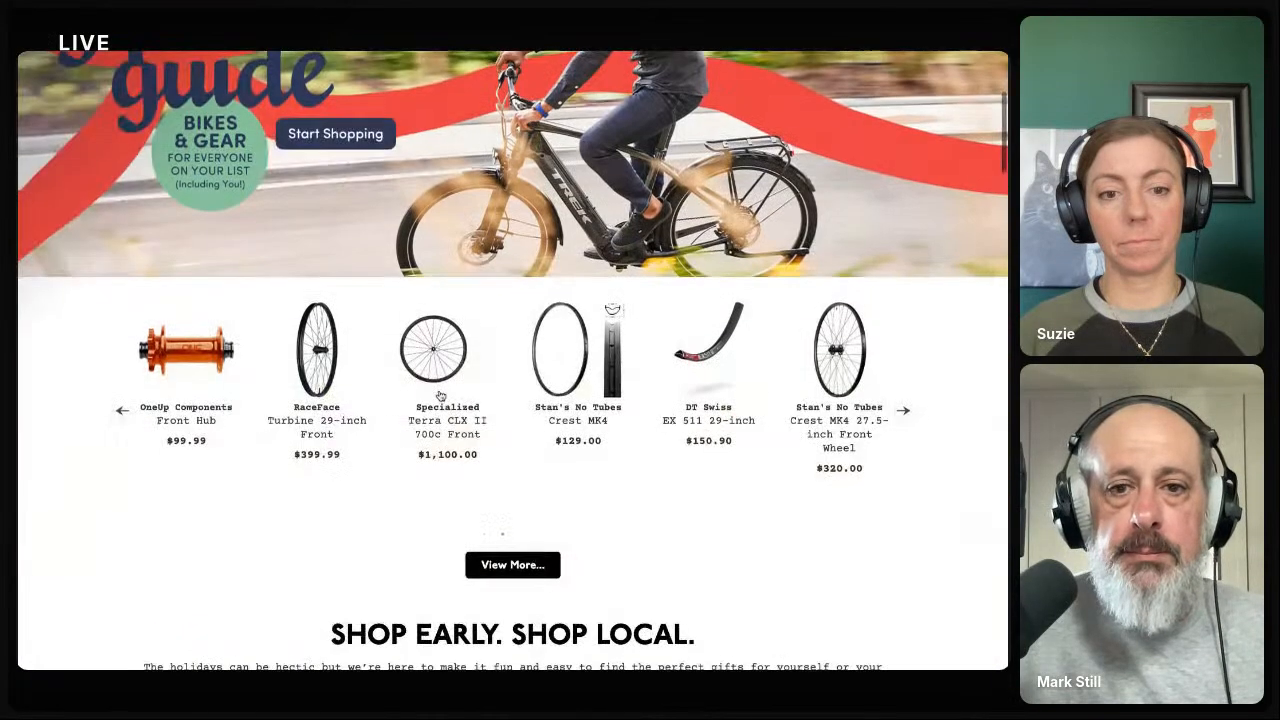
pyautogui.click(904, 411)
pyautogui.click(904, 411)
pyautogui.scroll(-8, 600, 480)
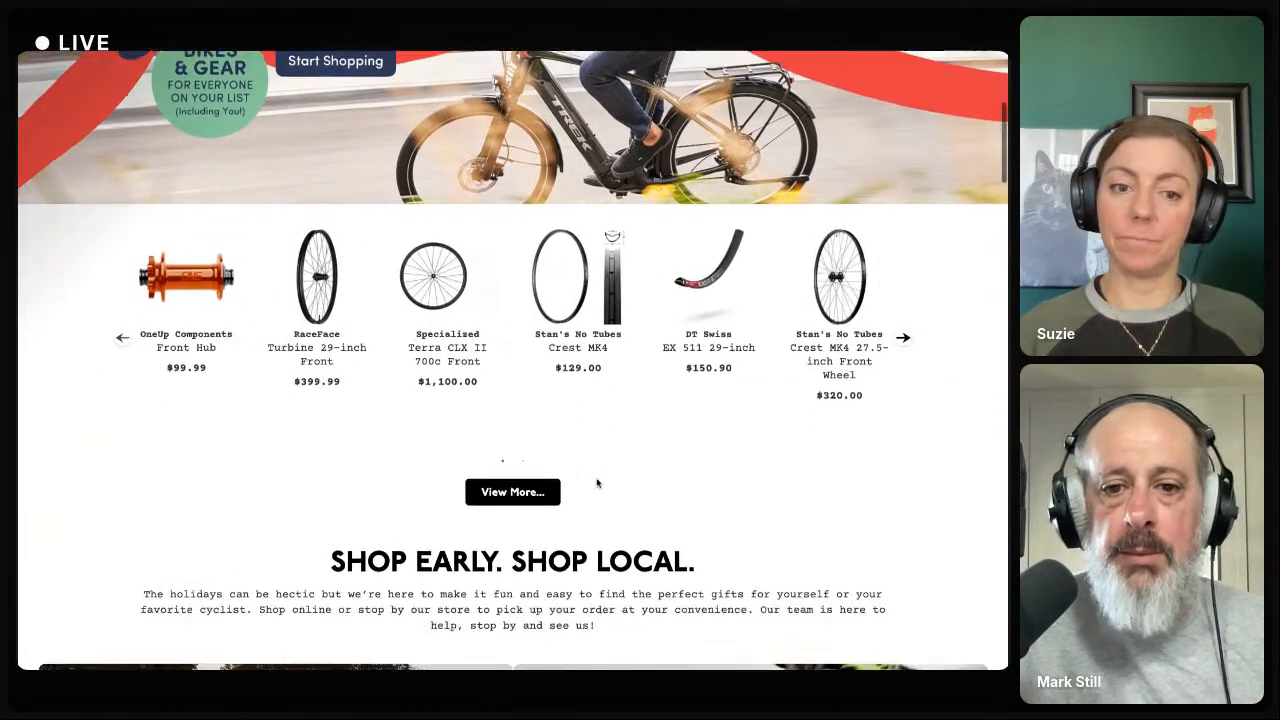
pyautogui.scroll(-5, 597, 484)
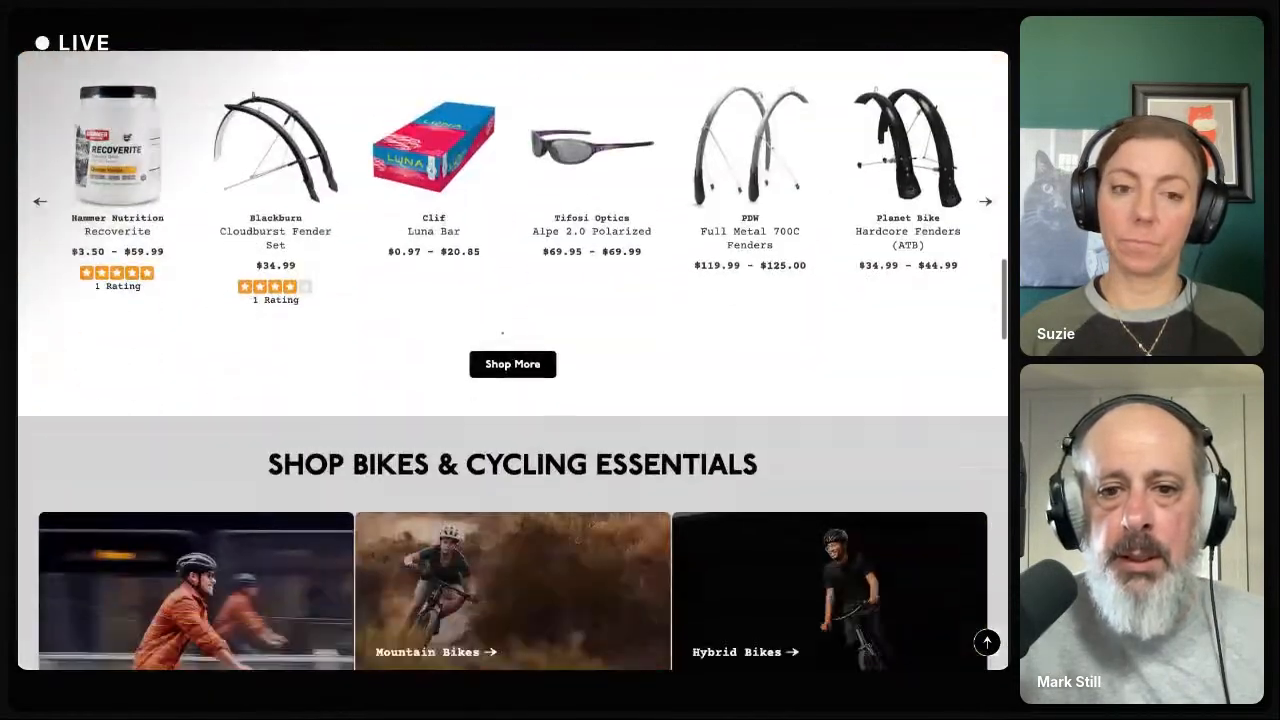
pyautogui.scroll(1, 540, 245)
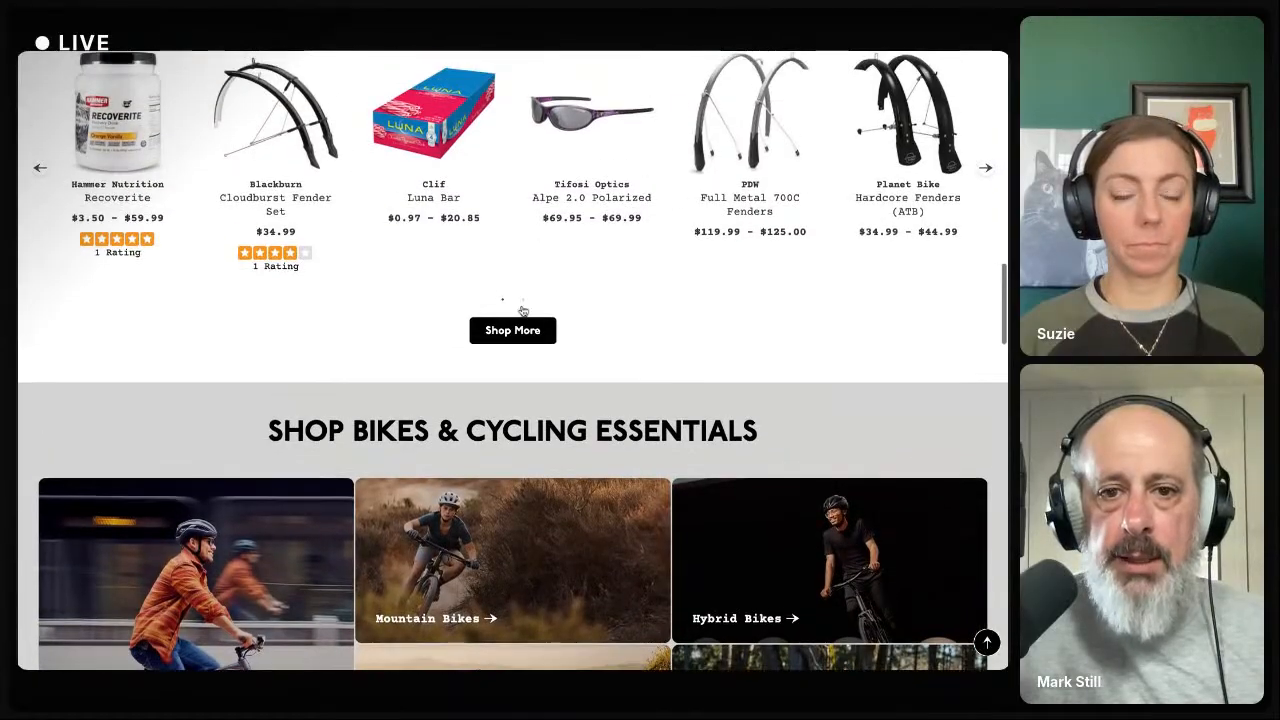
pyautogui.scroll(8, 521, 328)
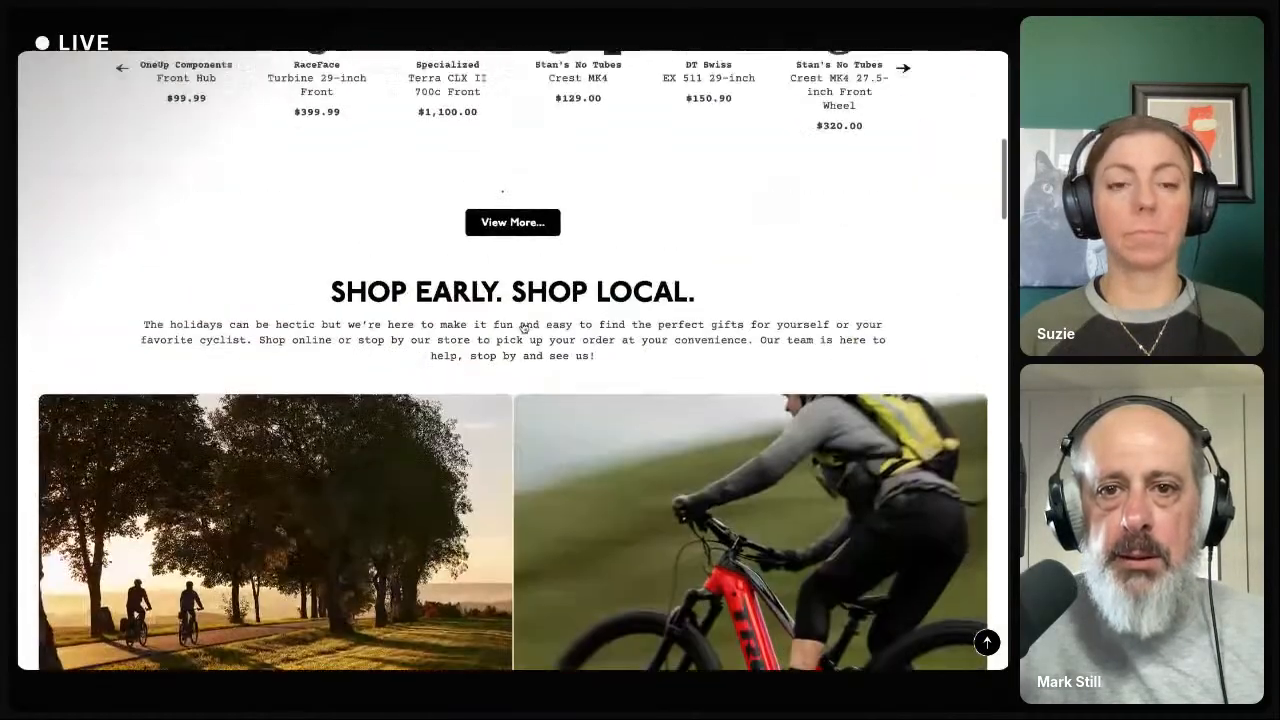
pyautogui.scroll(6, 514, 325)
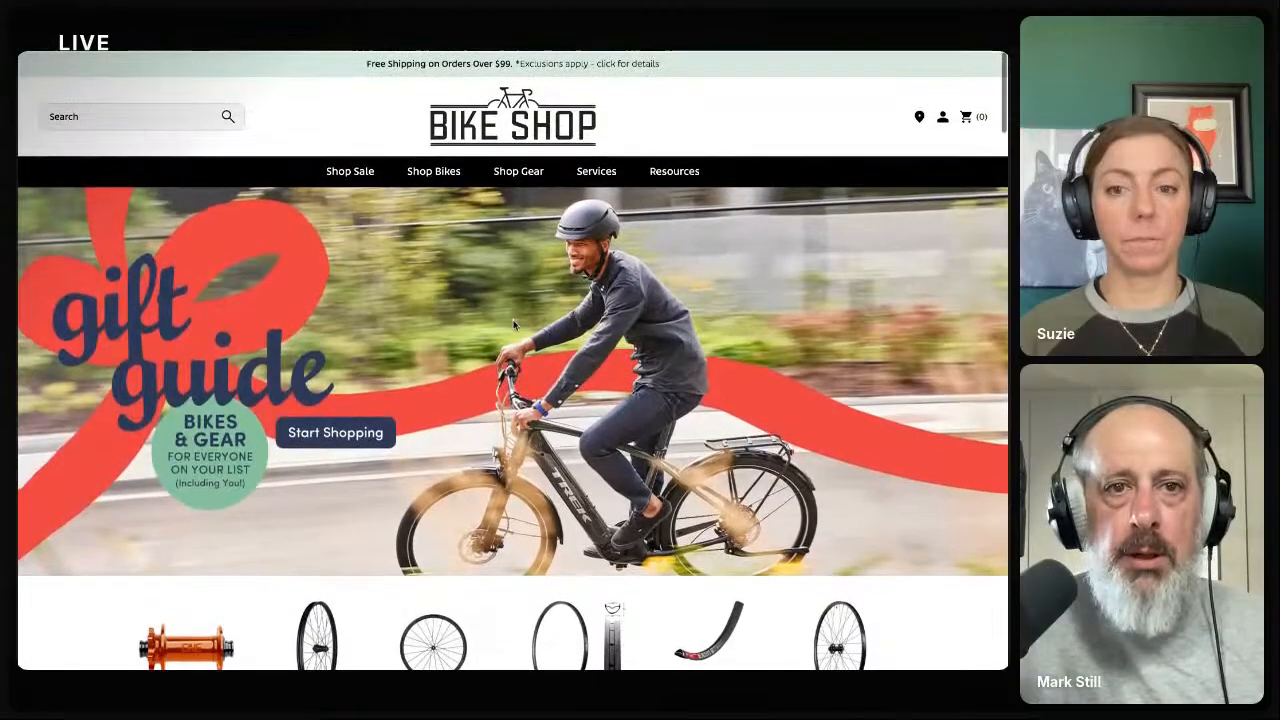
pyautogui.hotkey('ctrl', 'shift', 'Tab')
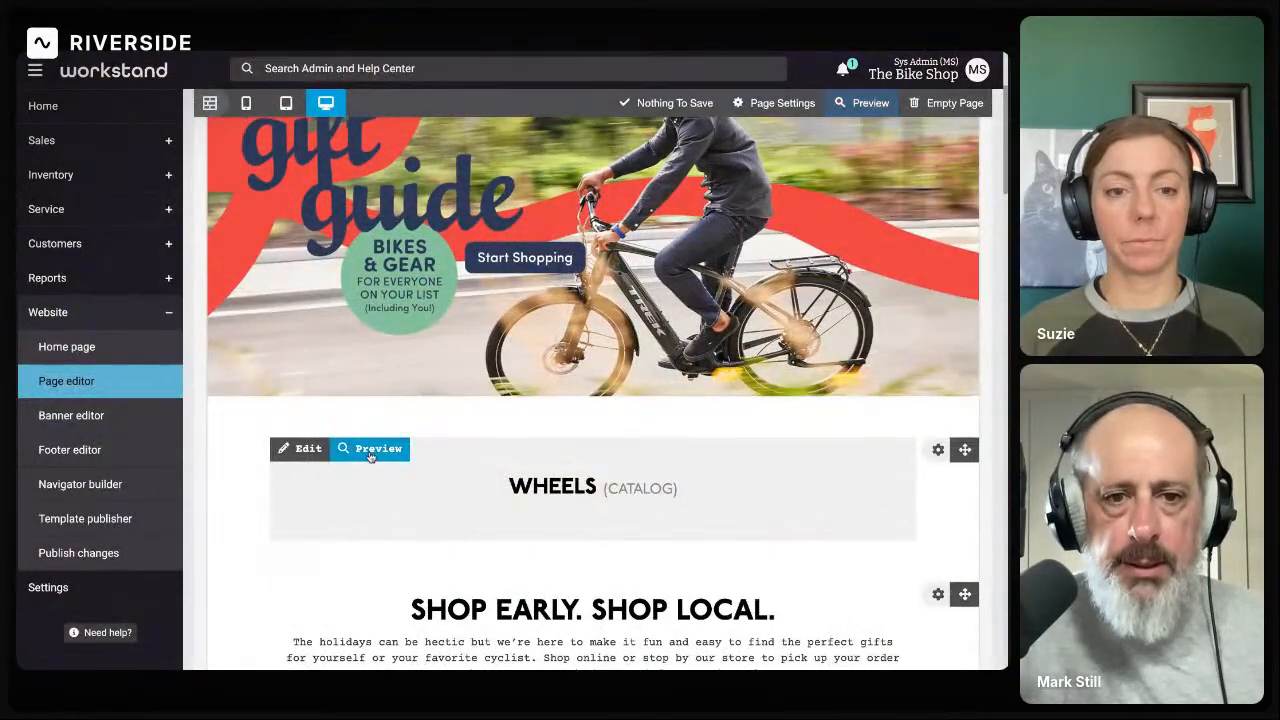
# - Set the Wheels catalog block's link text to "Shop More", then save its settings and the home page changes
pyautogui.click(306, 449)
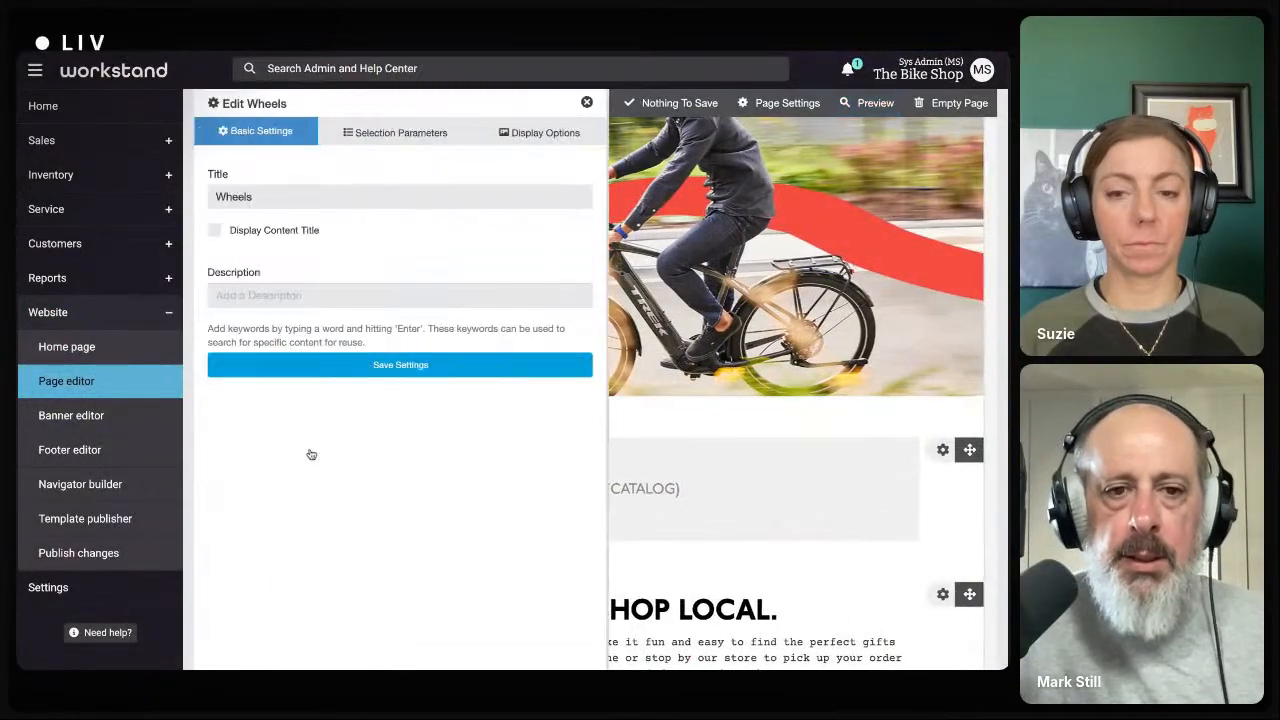
pyautogui.click(538, 134)
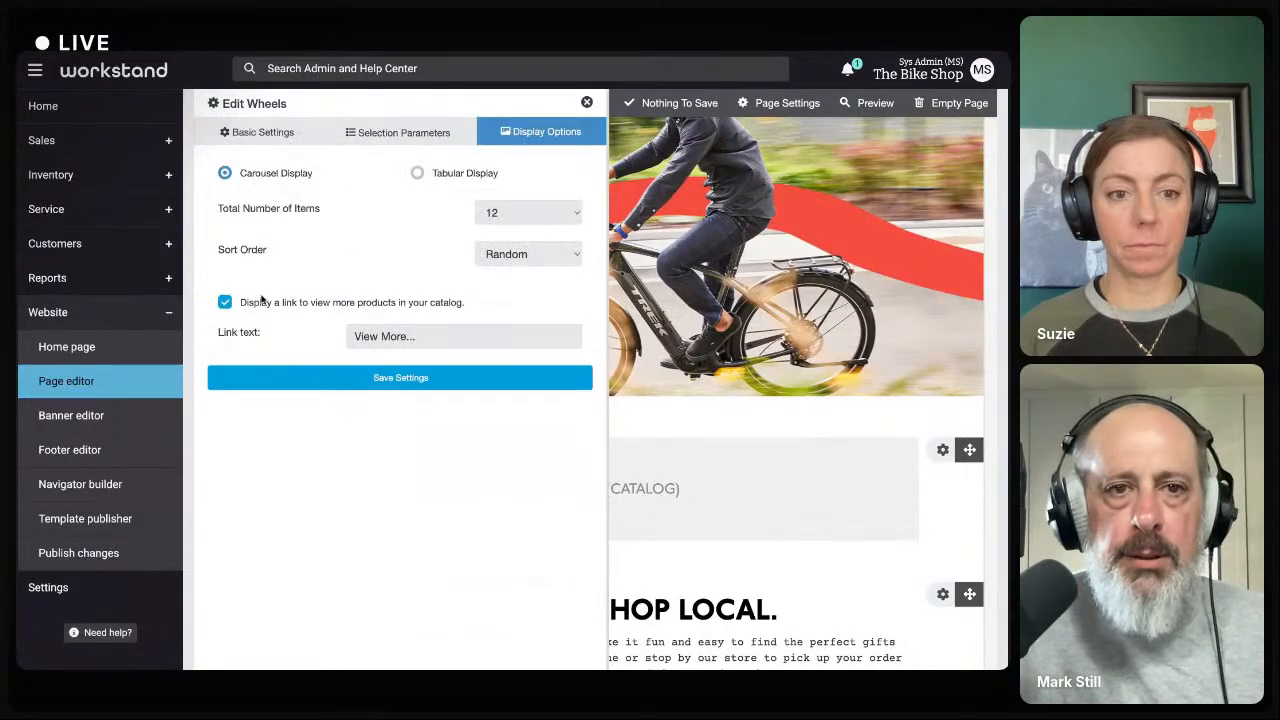
pyautogui.doubleClick(368, 336)
pyautogui.write('Shop')
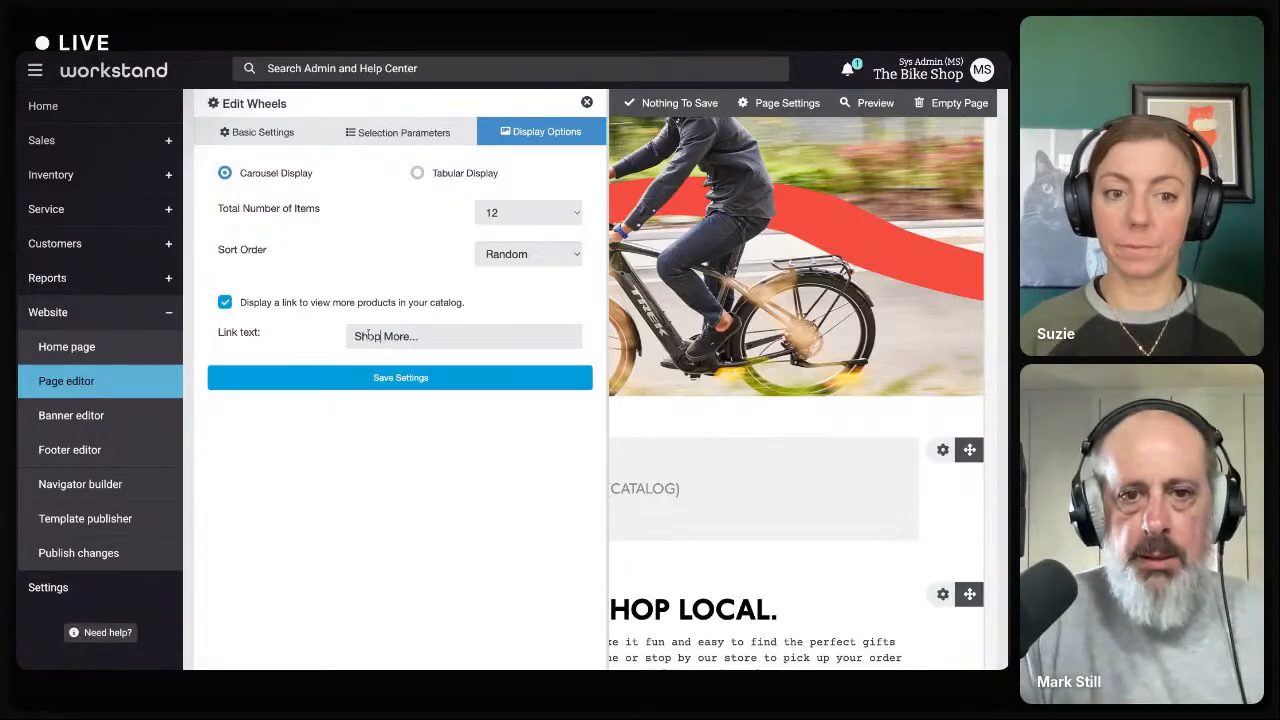
pyautogui.click(427, 337)
pyautogui.press('BackSpace')
pyautogui.press('BackSpace')
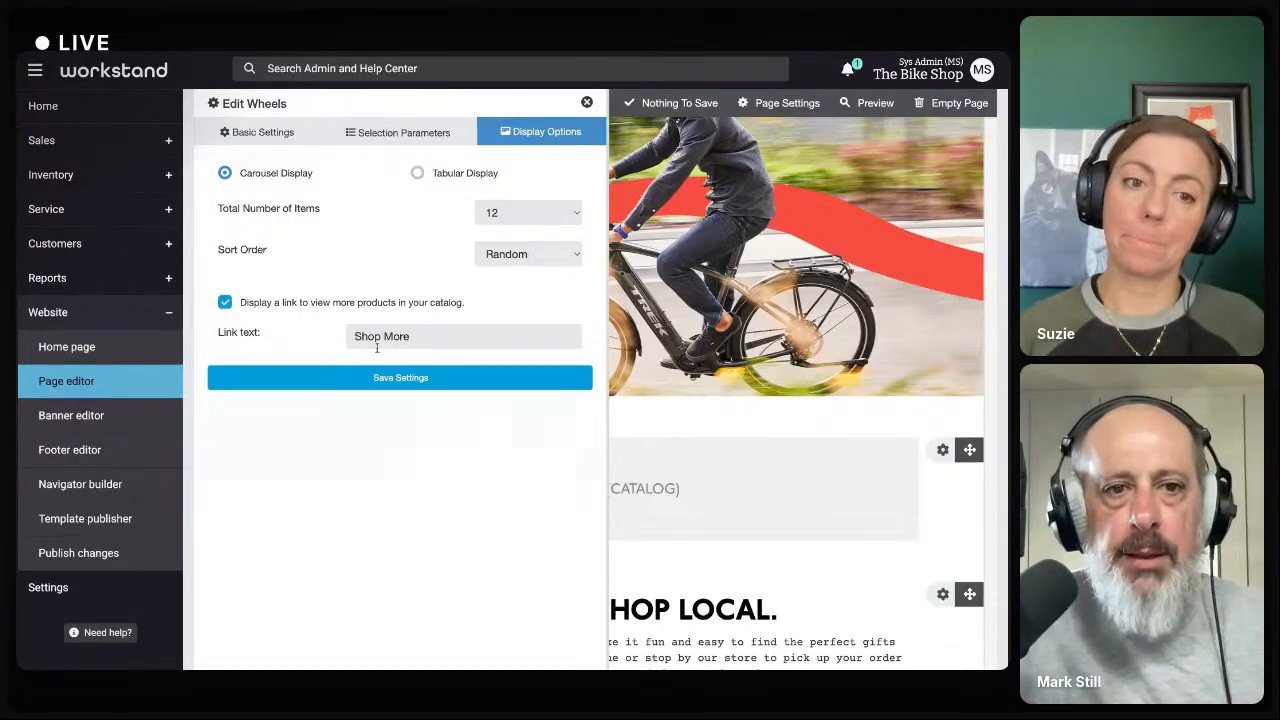
pyautogui.click(390, 378)
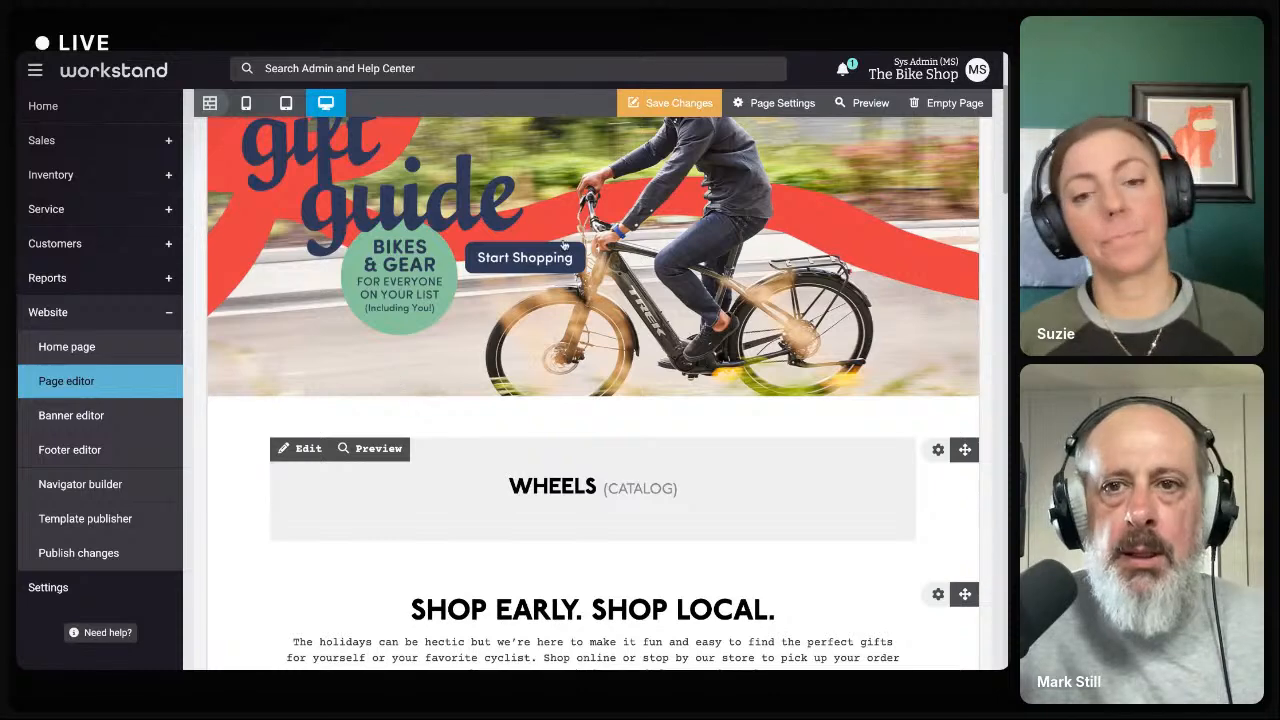
pyautogui.click(669, 103)
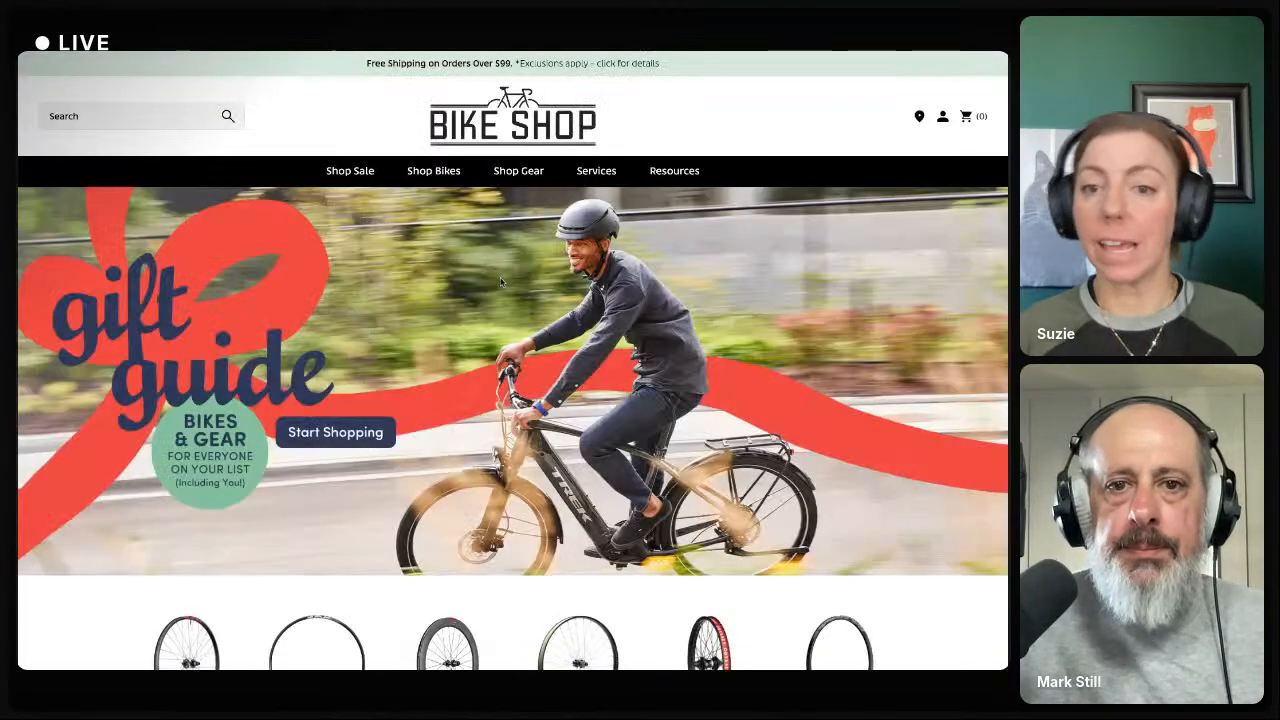
# - Examine the updated home page preview, advancing through the Wheels carousel and looking over the top picks and bike category sections
pyautogui.scroll(-5, 501, 283)
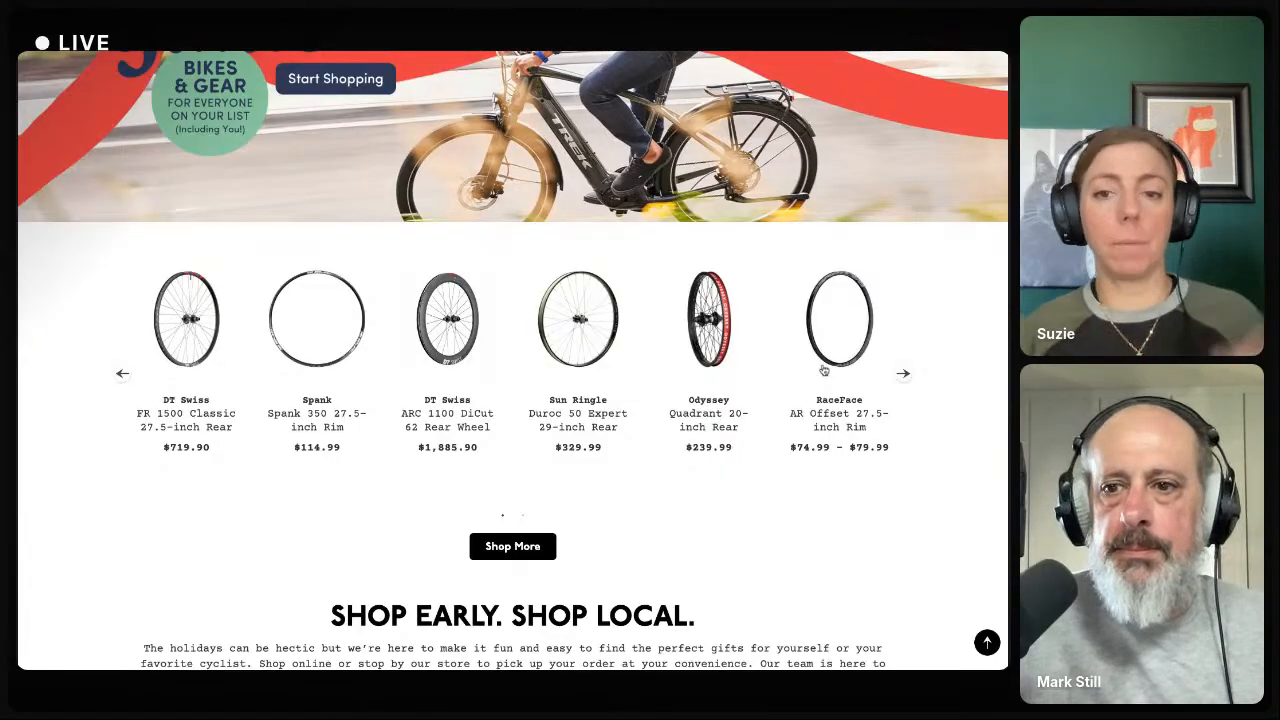
pyautogui.click(903, 373)
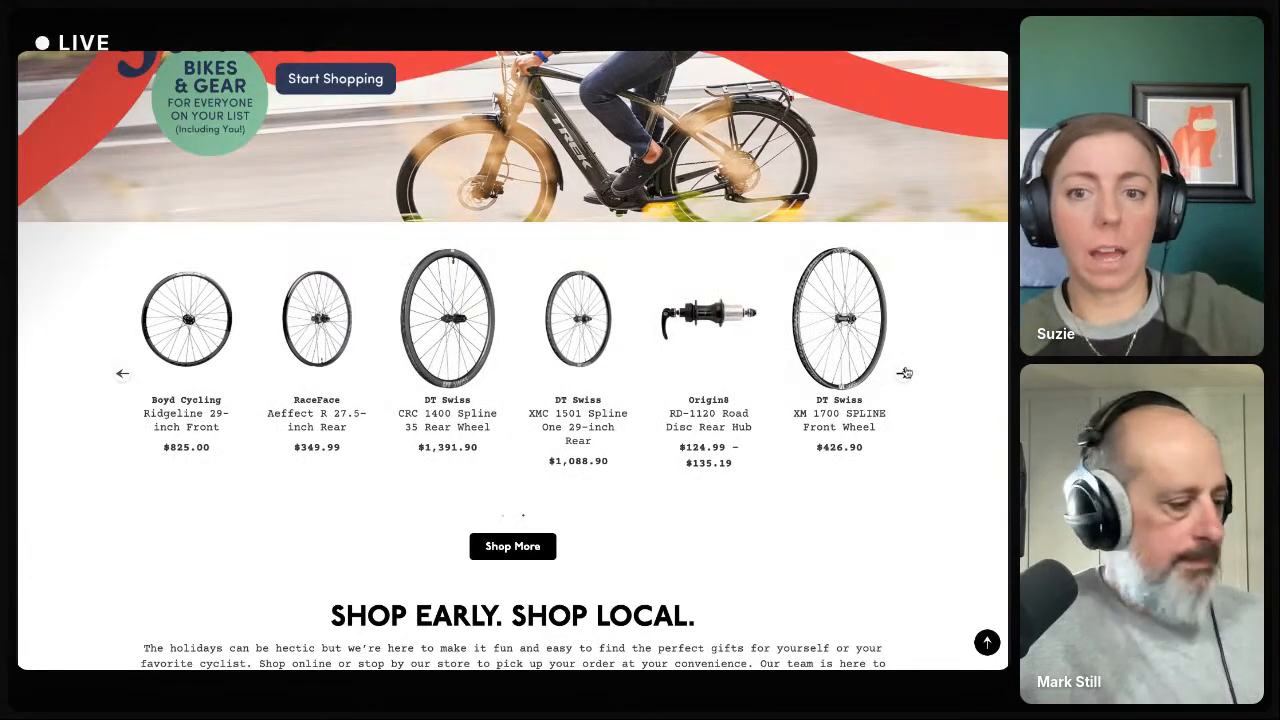
pyautogui.scroll(-7, 901, 385)
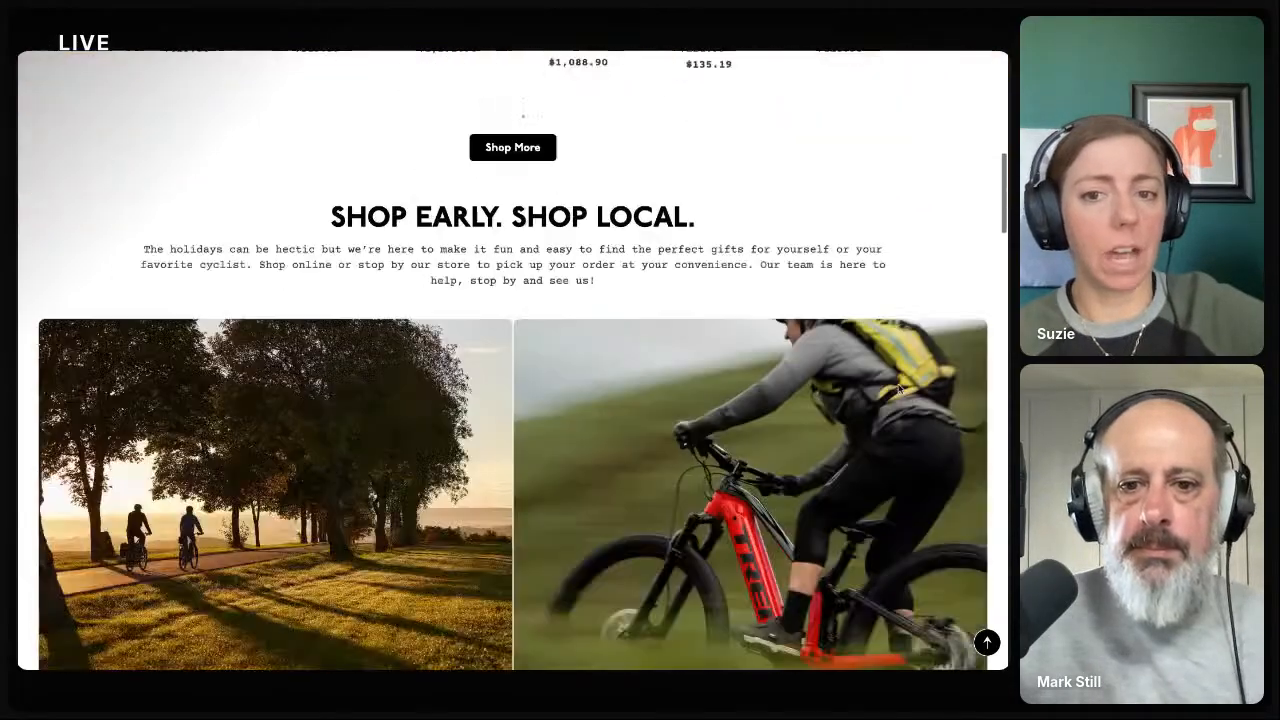
pyautogui.scroll(-3, 899, 389)
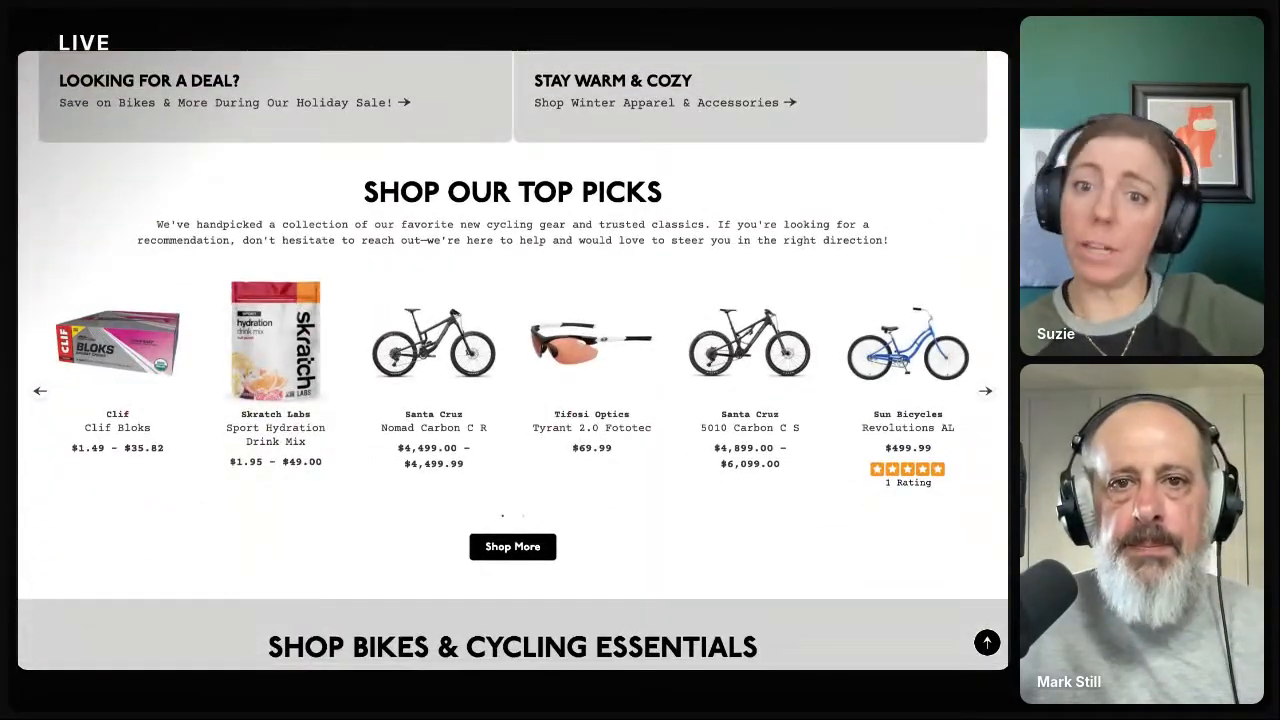
pyautogui.scroll(-12, 512, 360)
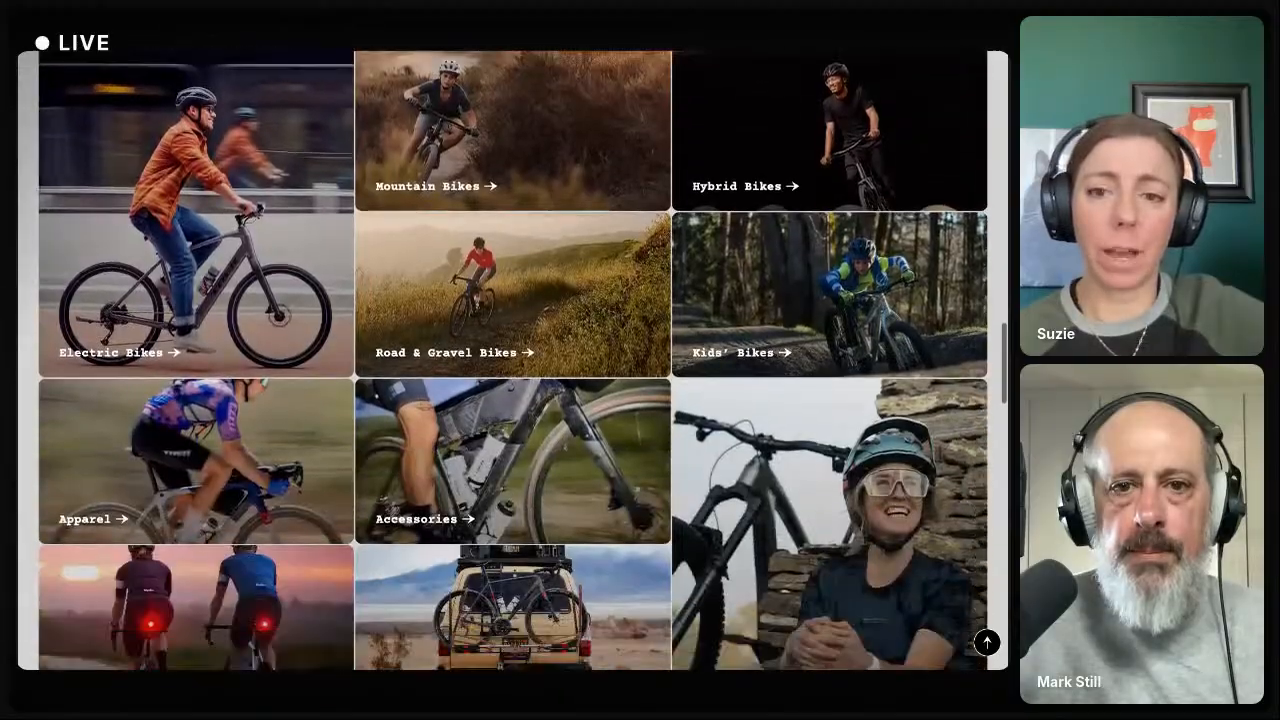
# - Examine the in-stock gifts section, open the P-Handled Torx Wrenches product page, and return to the page editor
pyautogui.scroll(-4, 655, 268)
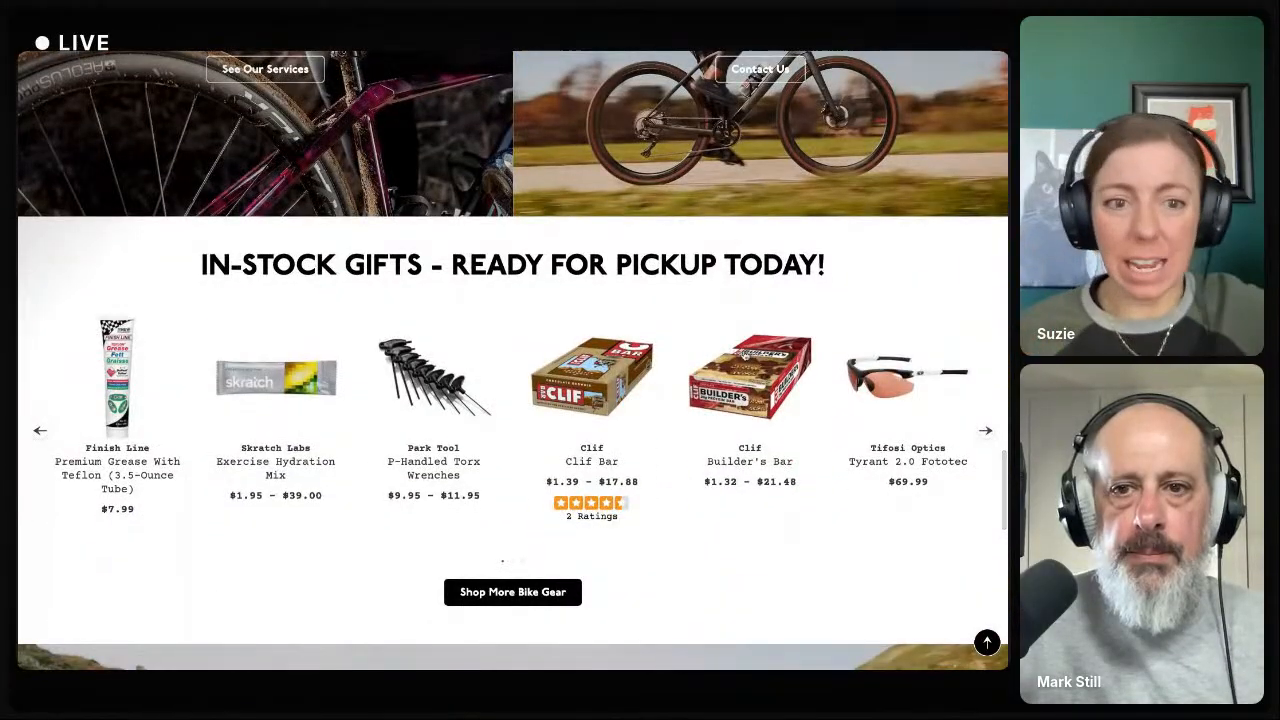
pyautogui.moveTo(655, 268); pyautogui.dragTo(422, 268)
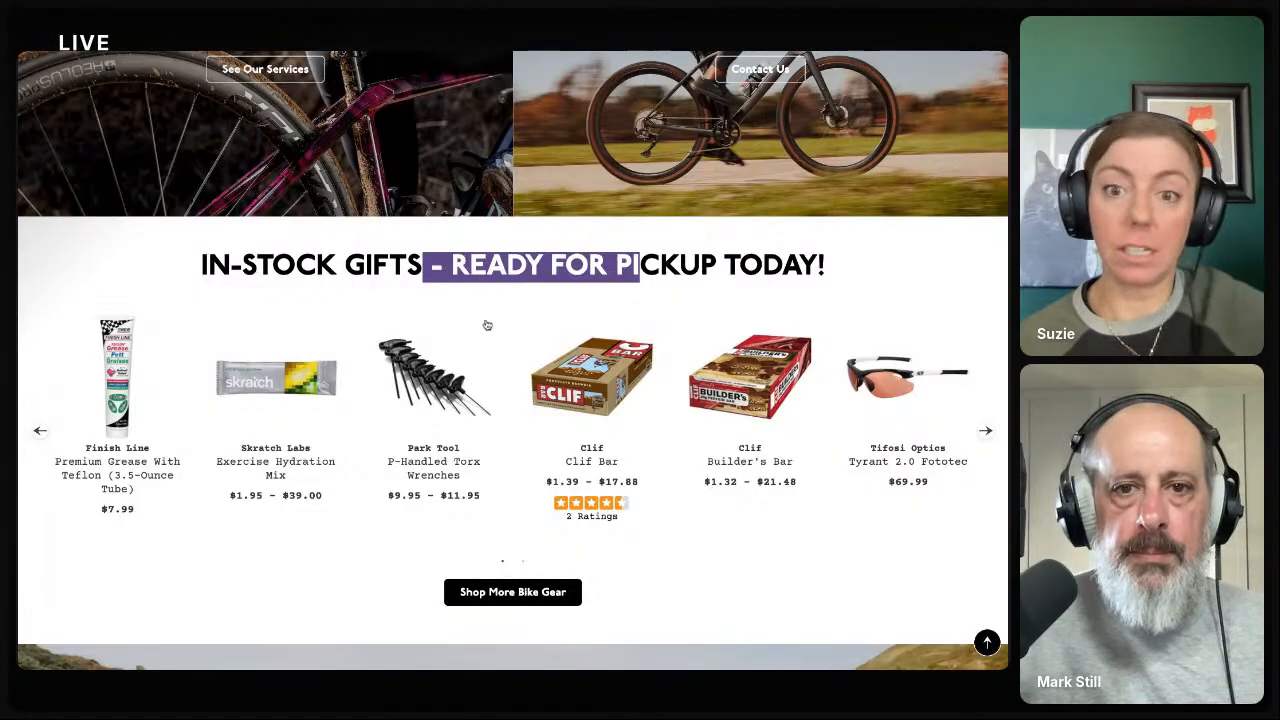
pyautogui.click(487, 325)
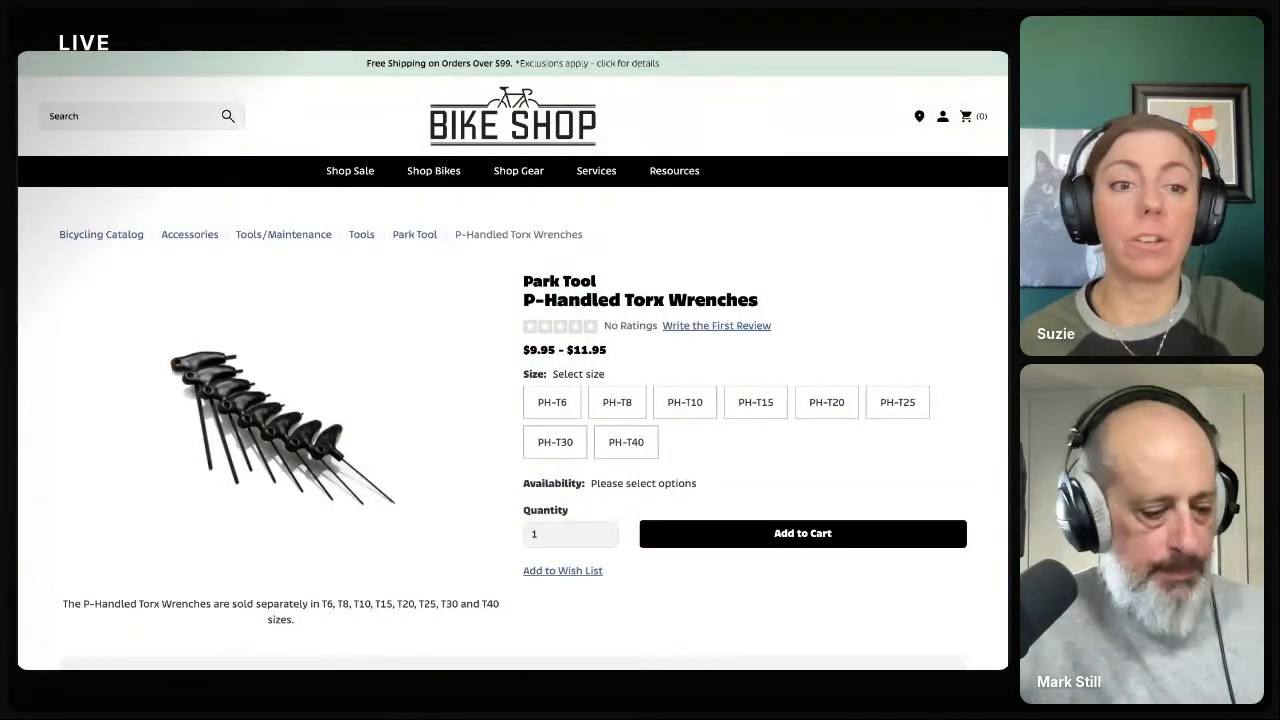
pyautogui.hotkey('ctrl', 'Tab')
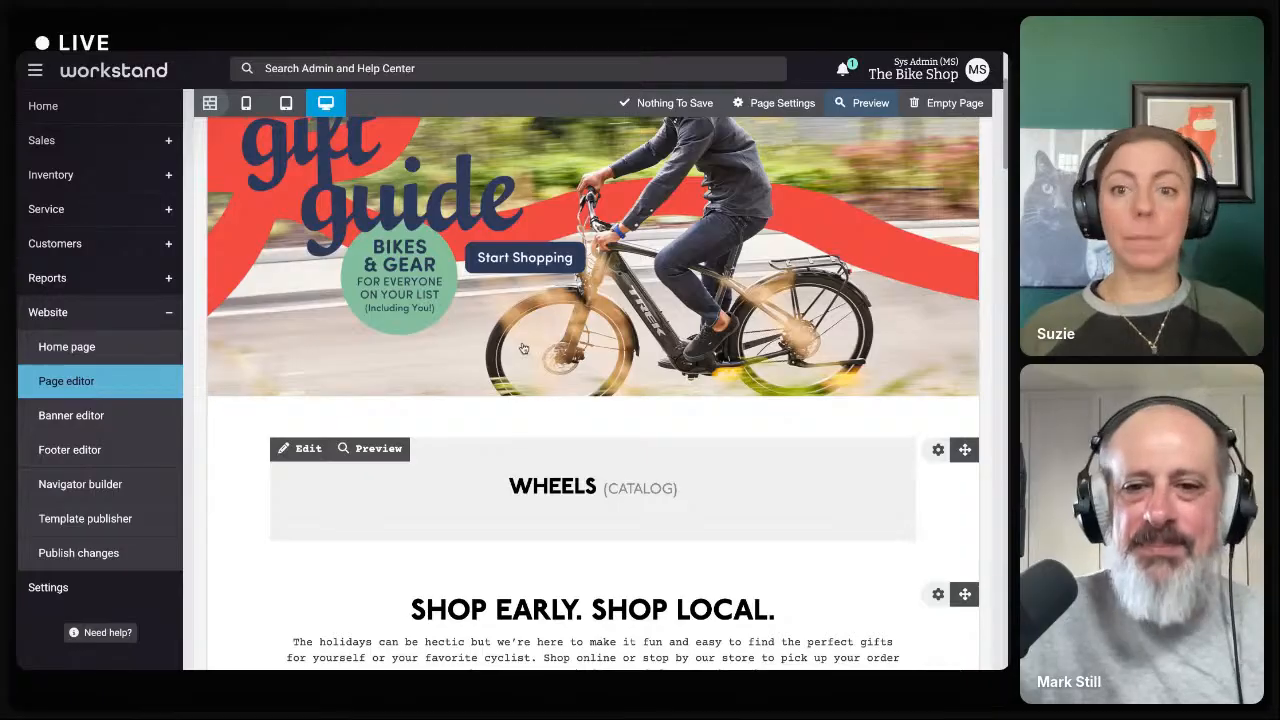
# - Open the Shop Early. Shop Local. text for editing, select the word "holidays", and cancel the edit
pyautogui.scroll(-2, 527, 340)
pyautogui.scroll(-3, 527, 340)
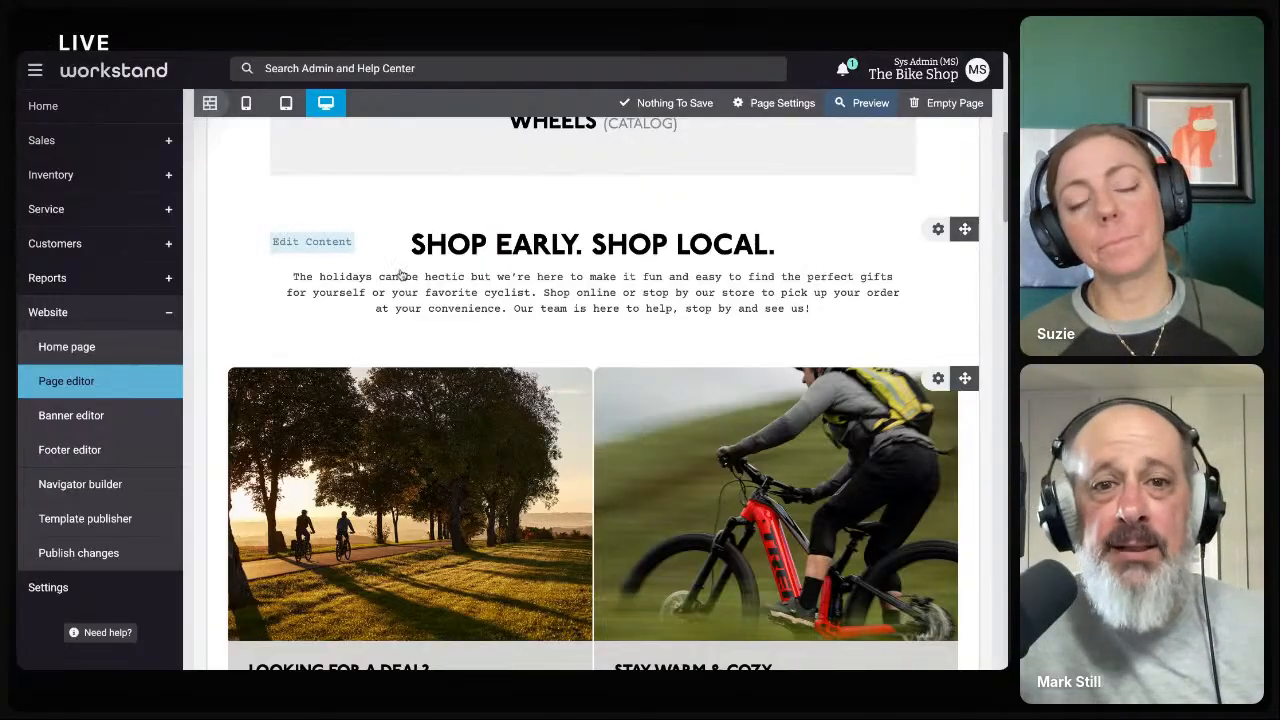
pyautogui.click(364, 280)
pyautogui.doubleClick(348, 343)
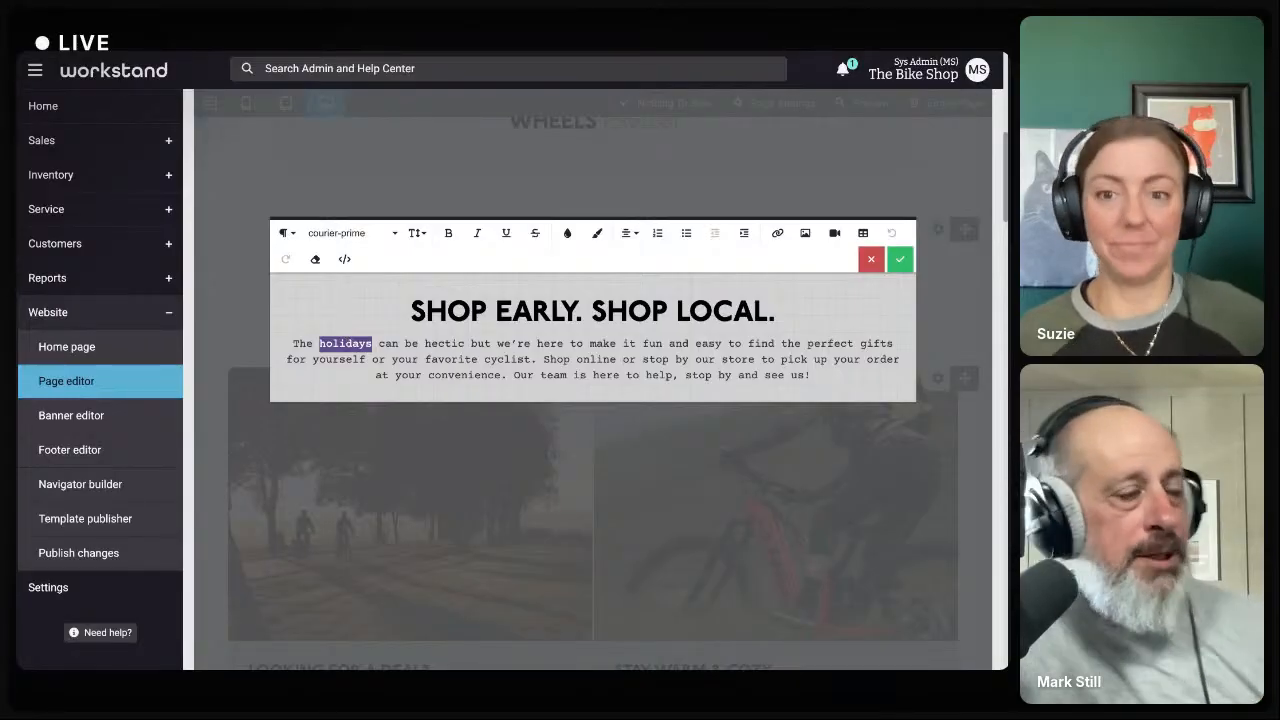
pyautogui.click(871, 259)
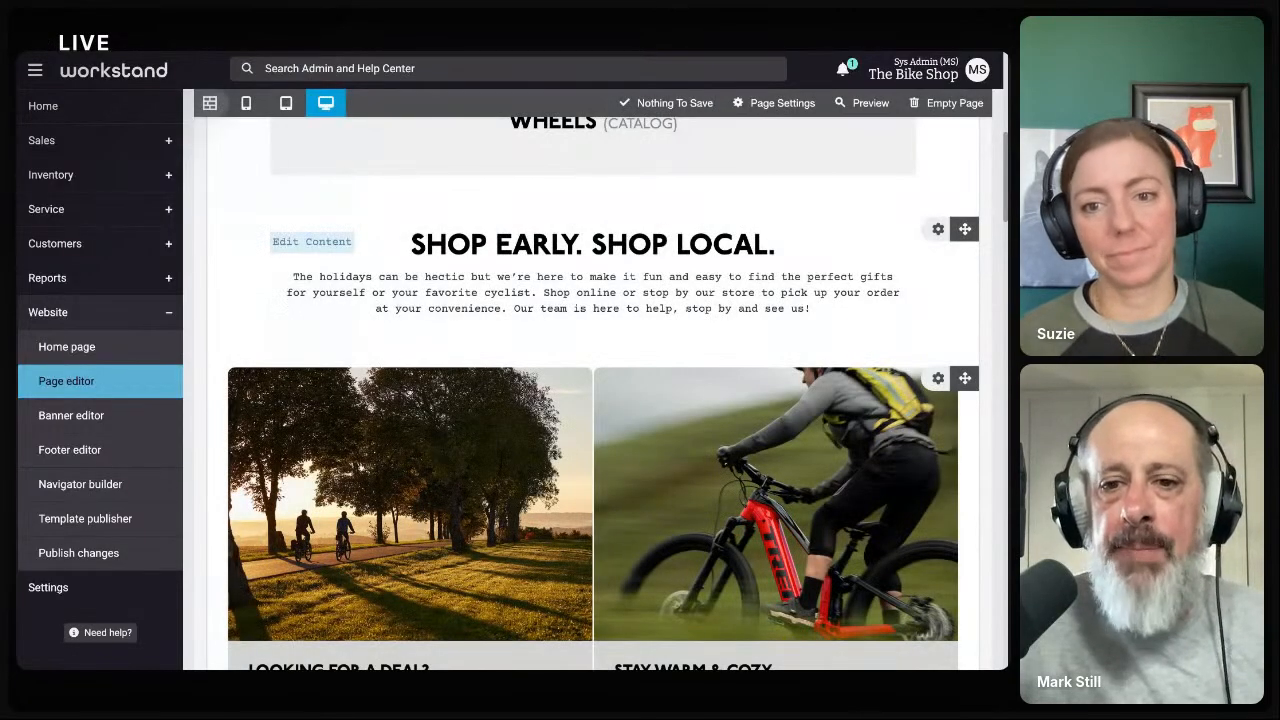